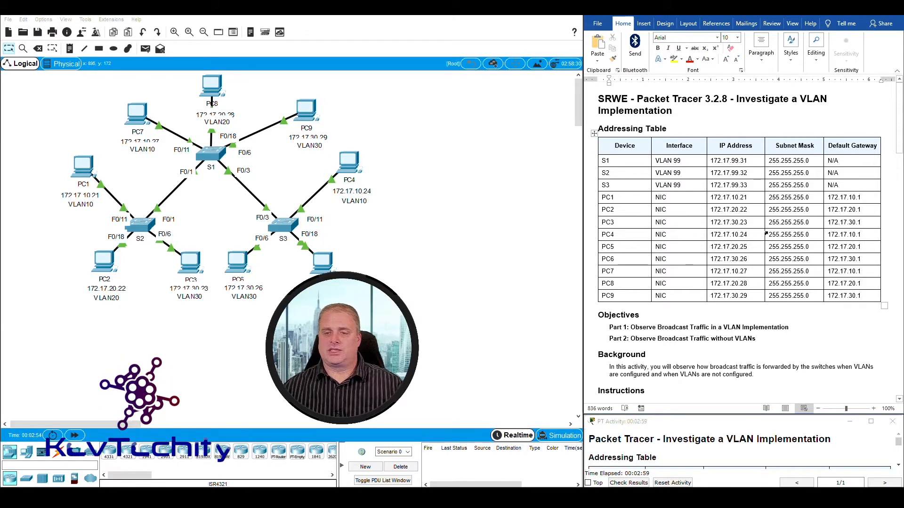
Fast-forward the network time so that all link lights turn green, as Step 1 of the lab instructions asks
{"action": "scroll", "coordinate": [858, 291], "scroll_direction": "down", "scroll_amount": 6}
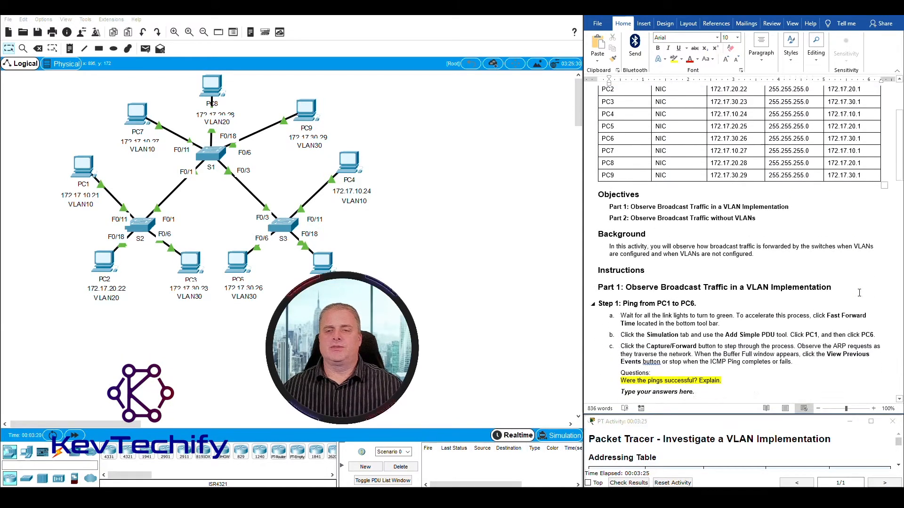
{"action": "scroll", "coordinate": [763, 225], "scroll_direction": "down", "scroll_amount": 1}
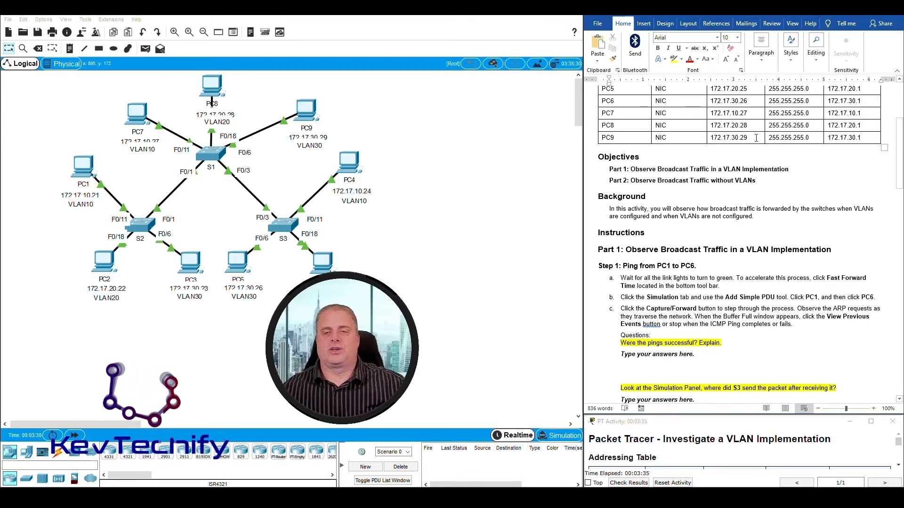
{"action": "scroll", "coordinate": [748, 210], "scroll_direction": "down", "scroll_amount": 5}
{"action": "scroll", "coordinate": [749, 210], "scroll_direction": "down", "scroll_amount": 1}
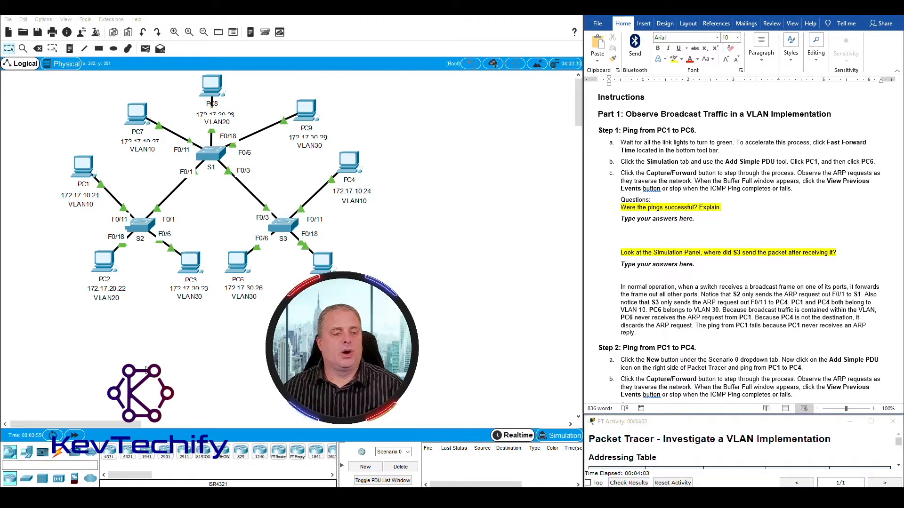
{"action": "left_click", "coordinate": [74, 436]}
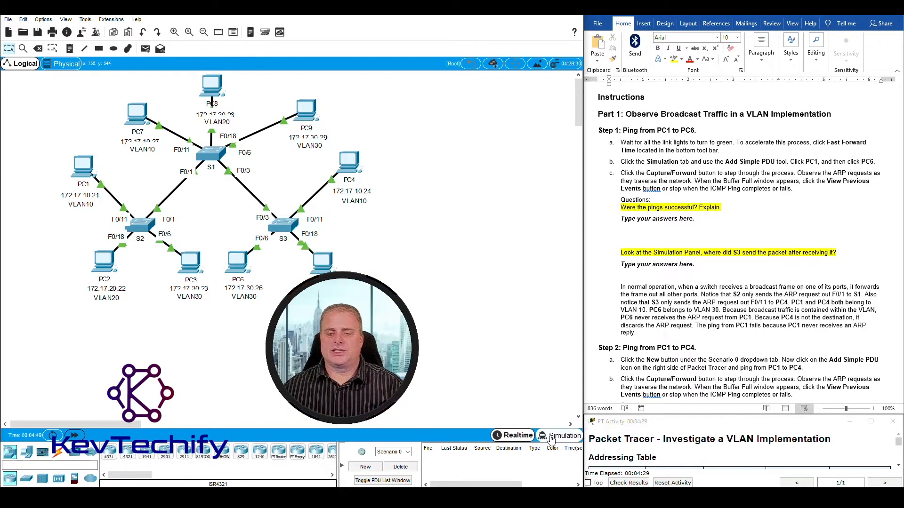
Switch to Simulation mode and add a simple PDU from PC1 to PC6
{"action": "left_click", "coordinate": [563, 436]}
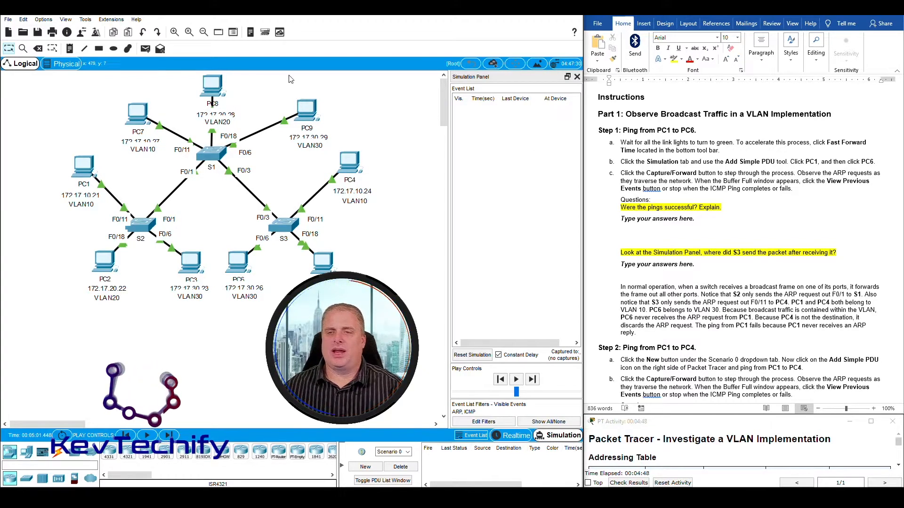
{"action": "left_click", "coordinate": [146, 50]}
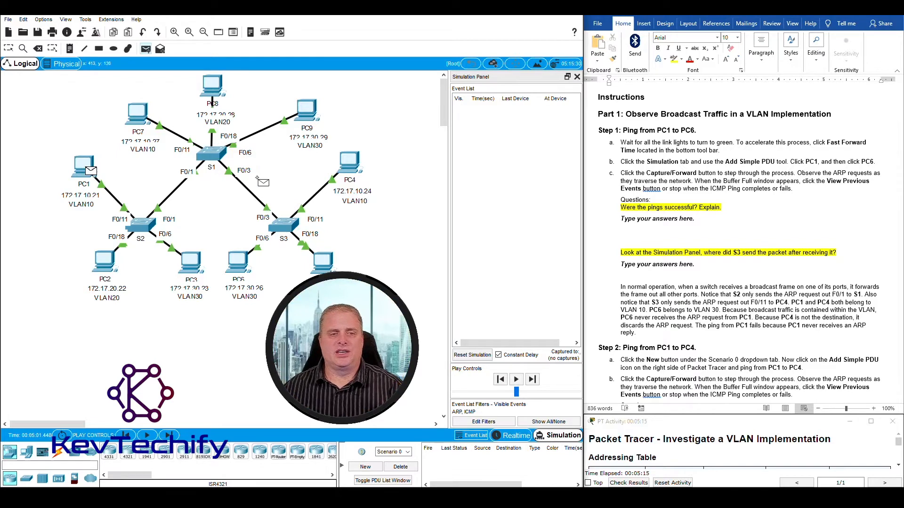
{"action": "left_click", "coordinate": [240, 266]}
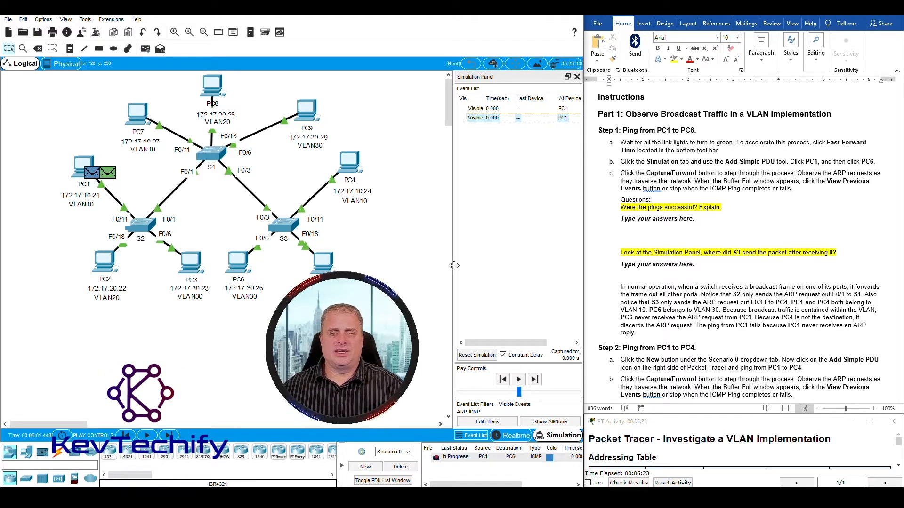
Widen the Simulation Panel to show the event Type column, and toggle the PDU list window's layout and back
{"action": "left_click_drag", "start_coordinate": [453, 266], "coordinate": [403, 273]}
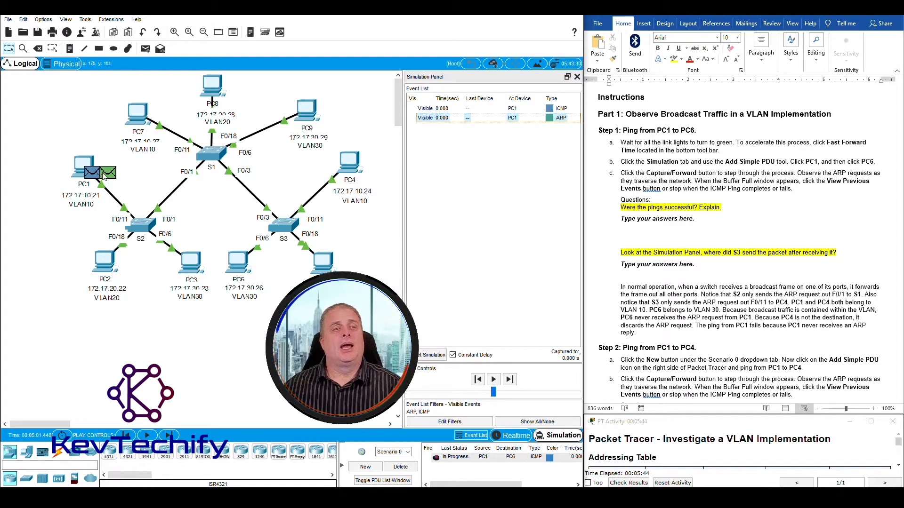
{"action": "mouse_move", "coordinate": [93, 176]}
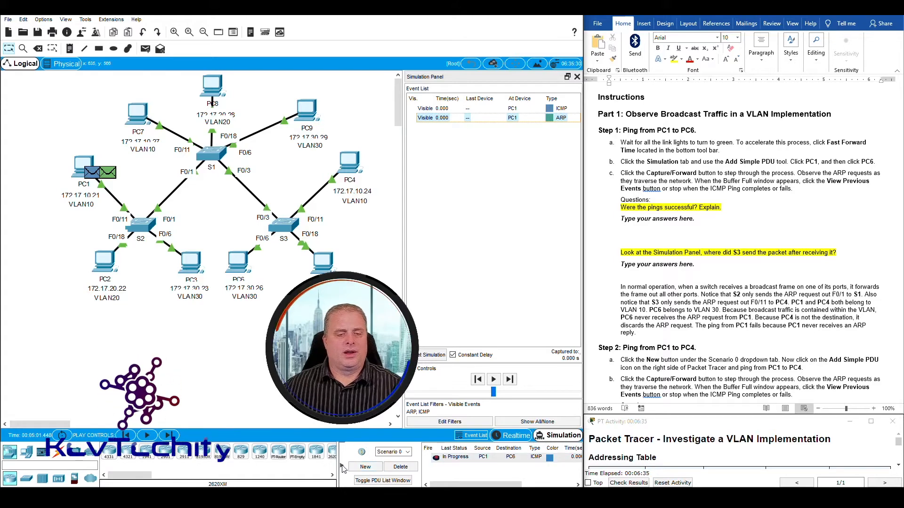
{"action": "left_click", "coordinate": [383, 480]}
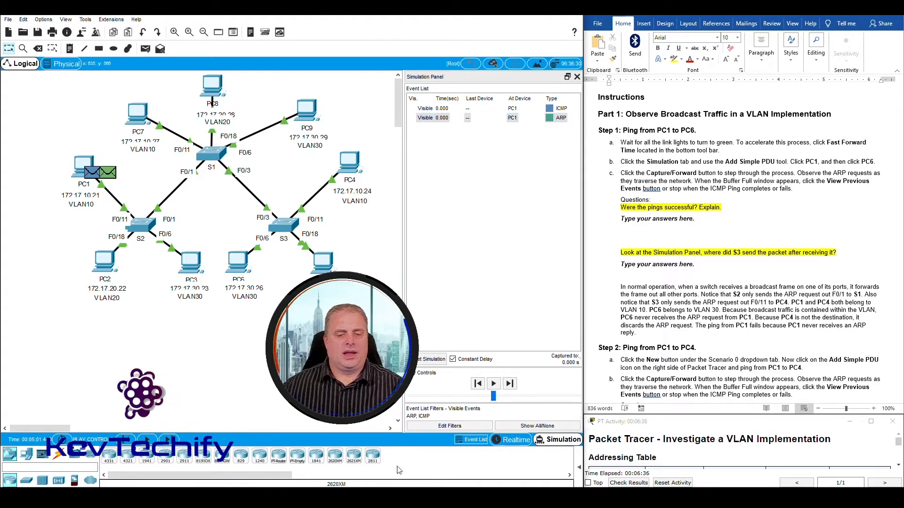
{"action": "left_click", "coordinate": [579, 468]}
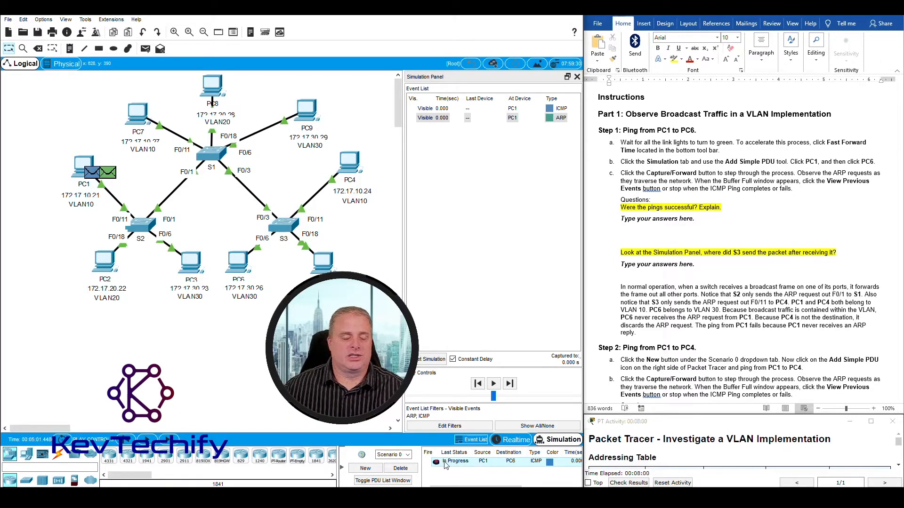
Advance the simulation one capture at a time to trace the ARP broadcast from PC1 through the switches until the ping ends
{"action": "left_click", "coordinate": [168, 440]}
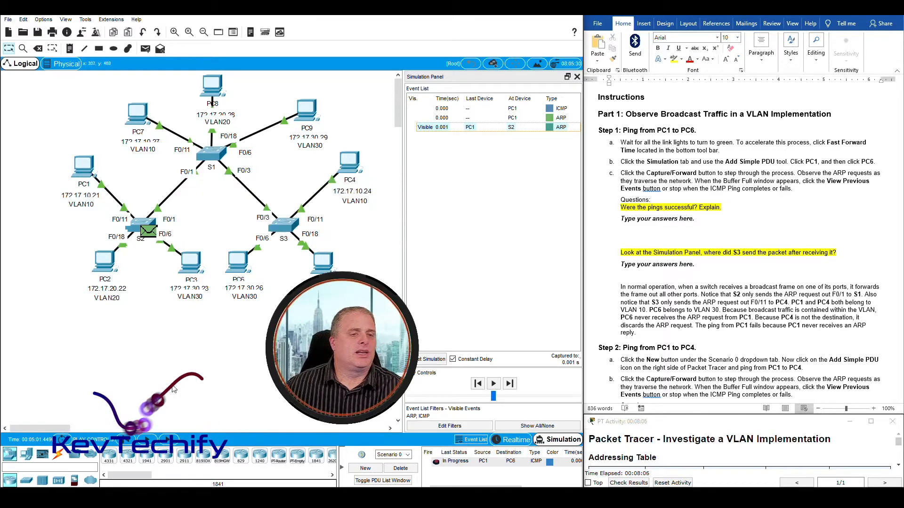
{"action": "left_click", "coordinate": [168, 440]}
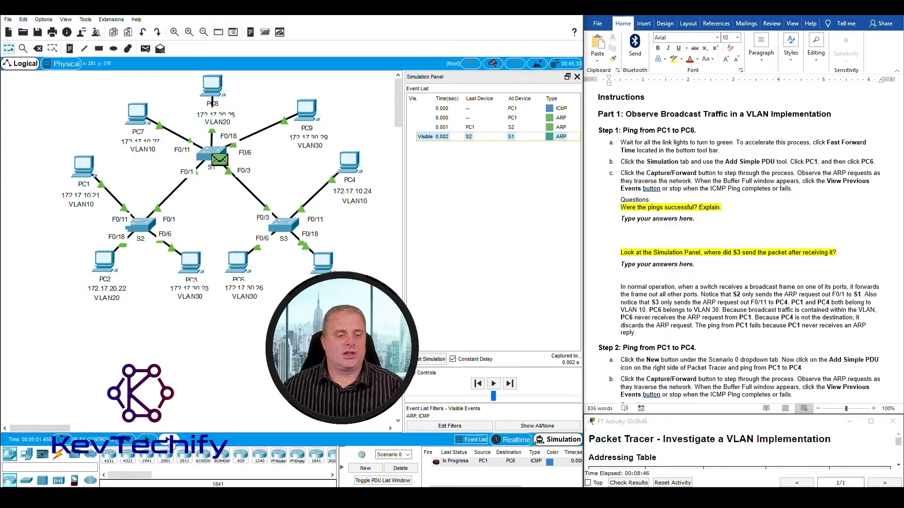
{"action": "left_click", "coordinate": [169, 440]}
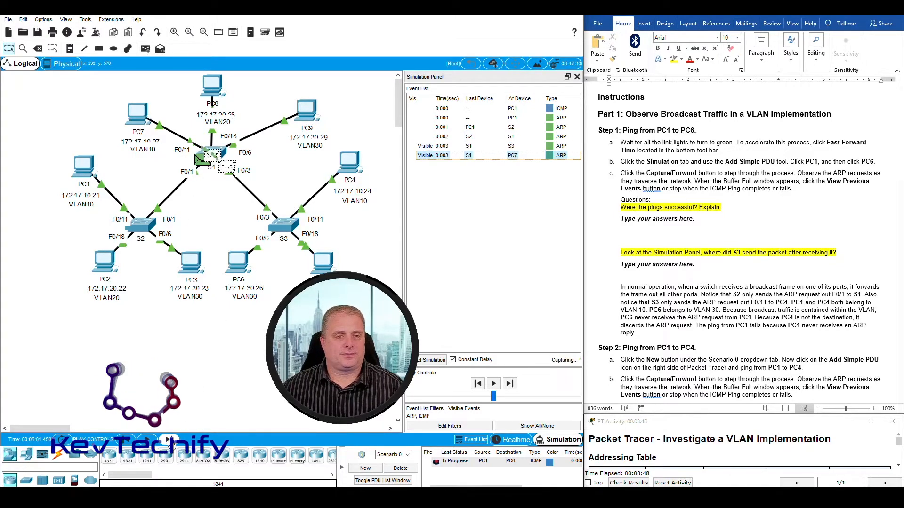
{"action": "mouse_move", "coordinate": [212, 177]}
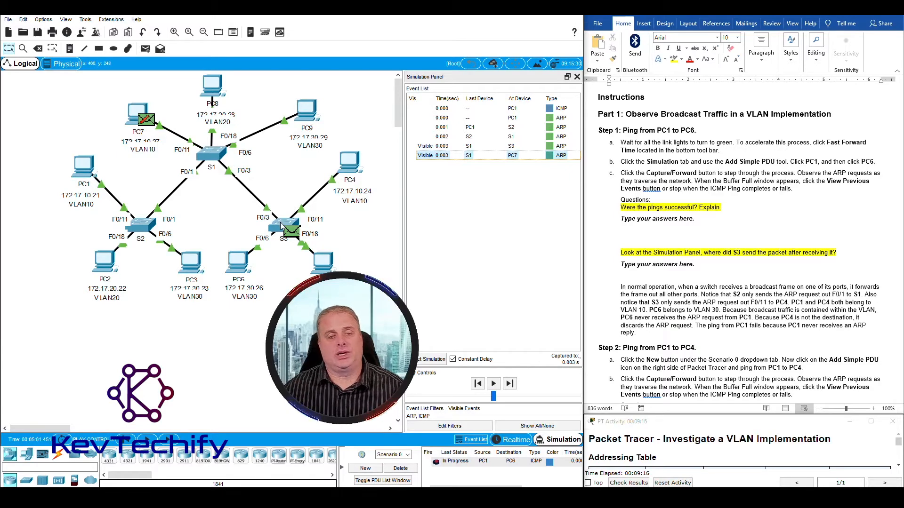
{"action": "left_click", "coordinate": [169, 440]}
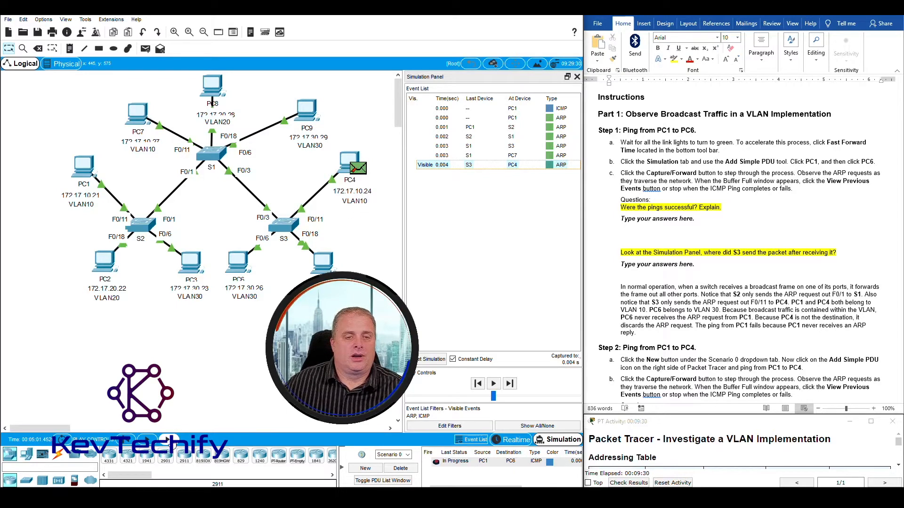
{"action": "left_click", "coordinate": [171, 441]}
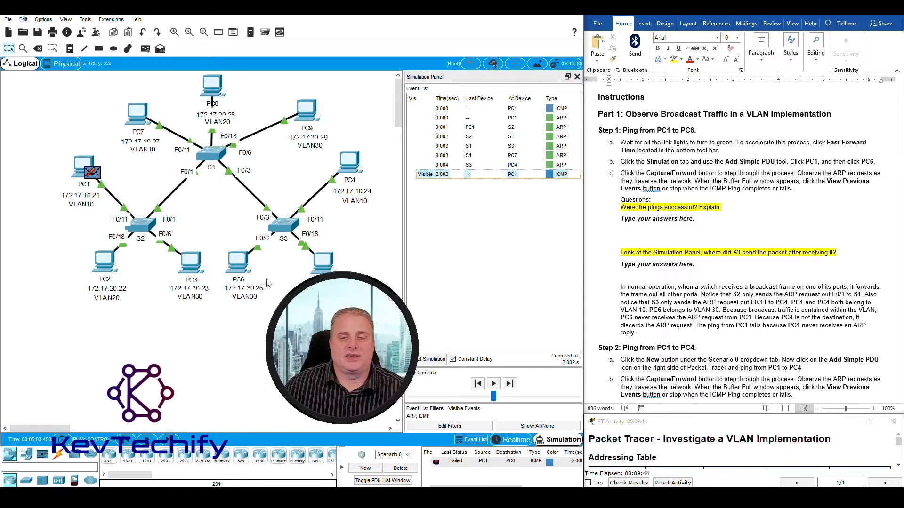
Replace the answer placeholder under "Were the pings successful?" with "No. the were not successful because PC1 is on a different VLAn thean PC6"
{"action": "left_click", "coordinate": [636, 213]}
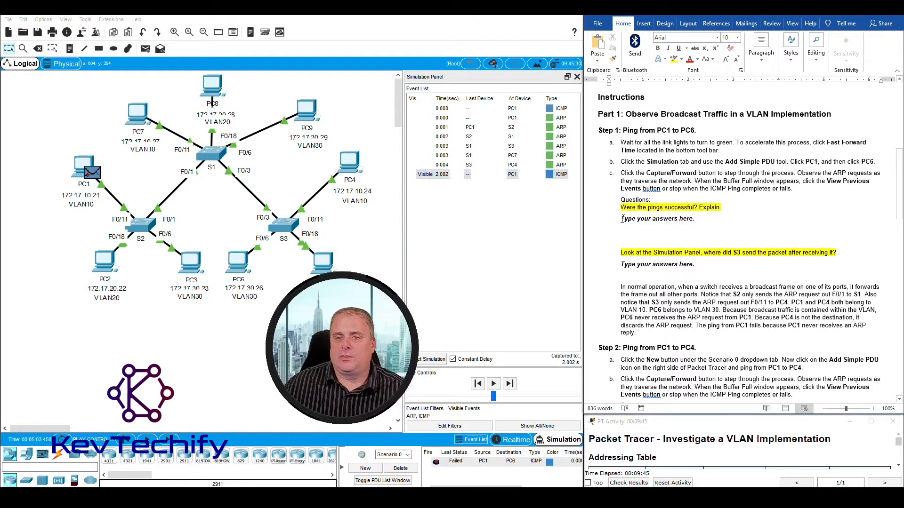
{"action": "left_click_drag", "start_coordinate": [622, 218], "coordinate": [693, 223]}
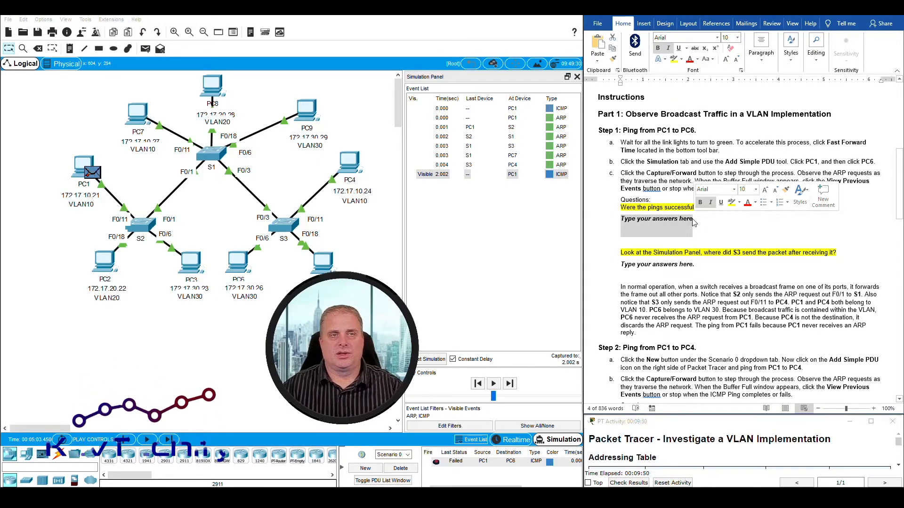
{"action": "type", "text": "No.  "}
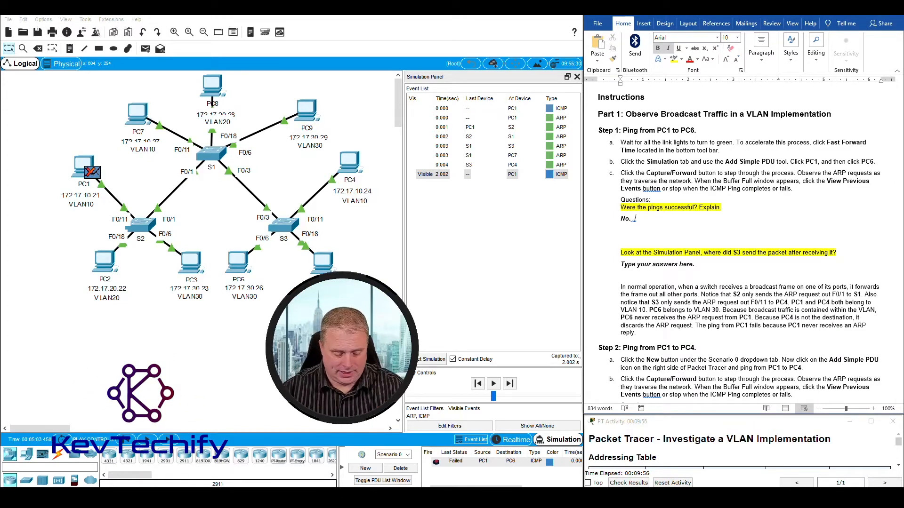
{"action": "type", "text": "the were"}
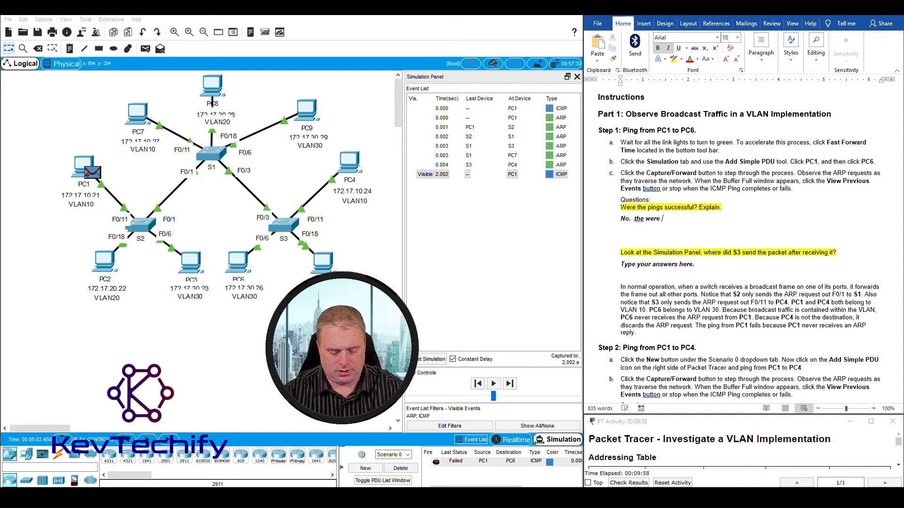
{"action": "type", "text": " not succ"}
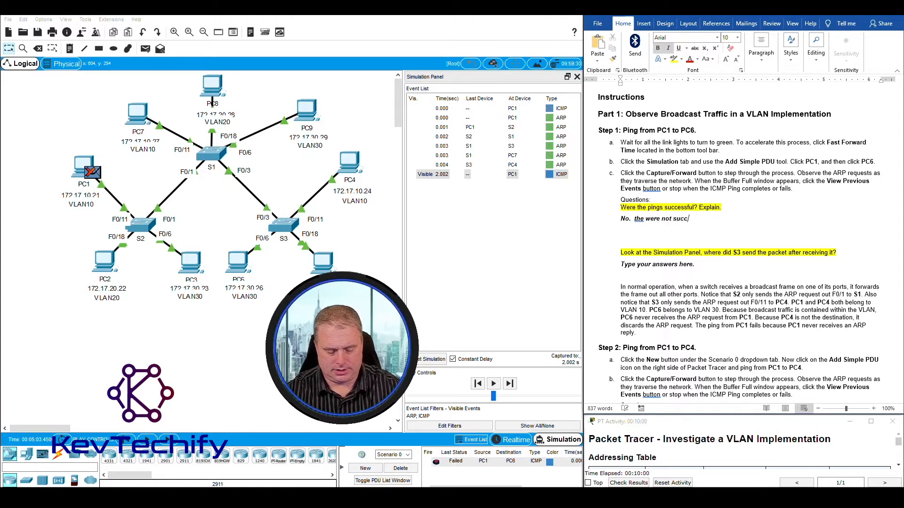
{"action": "type", "text": "essful."}
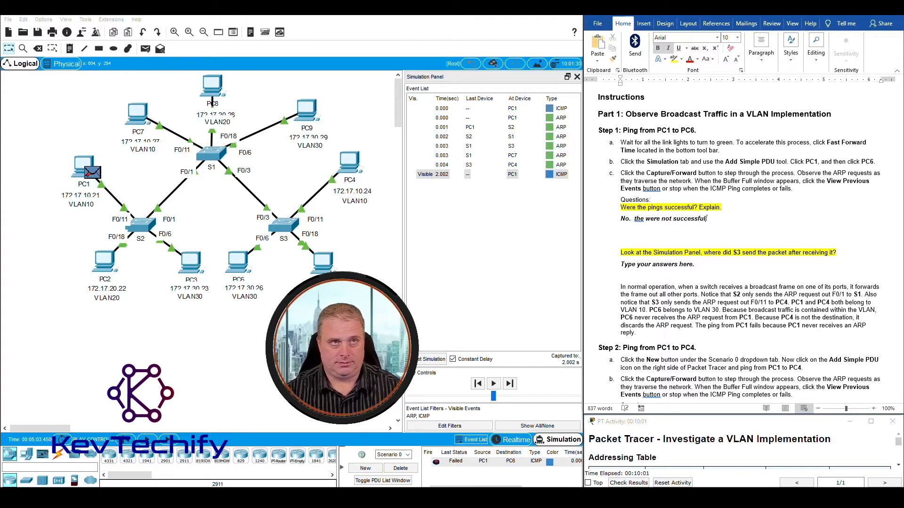
{"action": "key", "text": "BackSpace"}
{"action": "type", "text": "bec"}
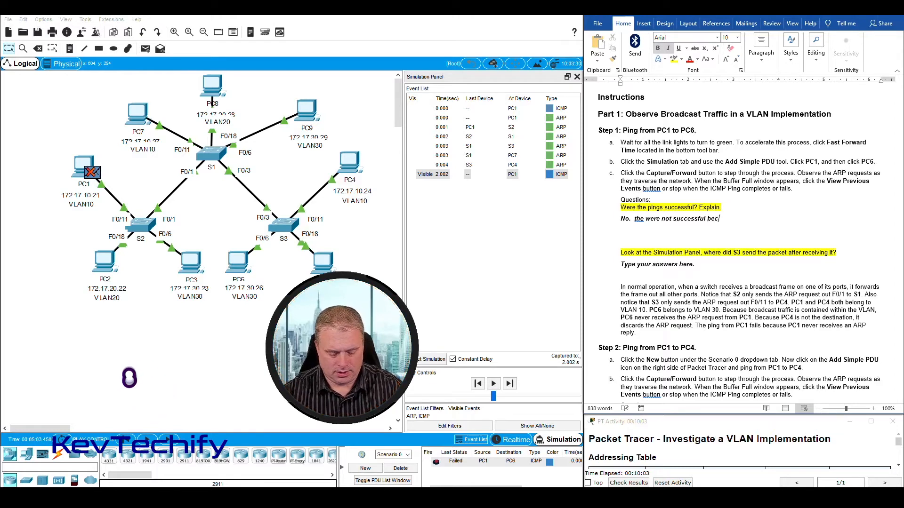
{"action": "type", "text": "ause PC1 "}
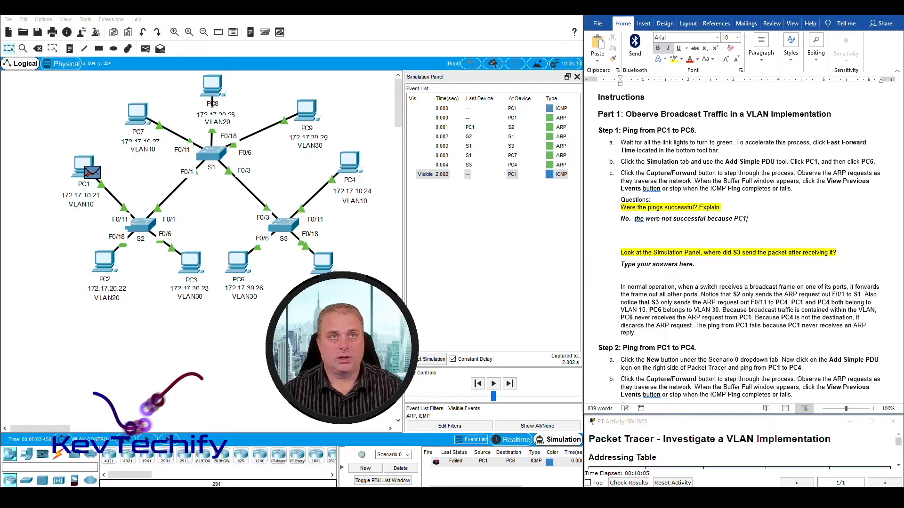
{"action": "type", "text": "is a"}
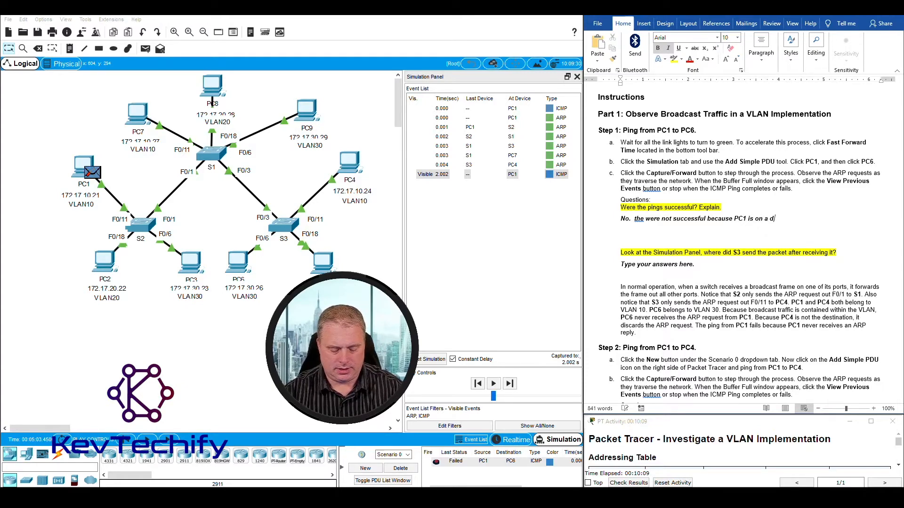
{"action": "type", "text": "n a different "}
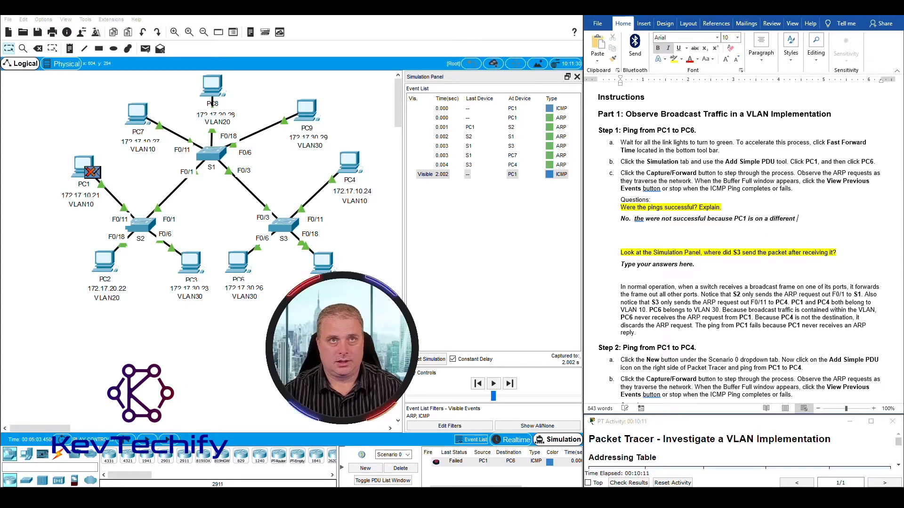
{"action": "type", "text": "VLAn "}
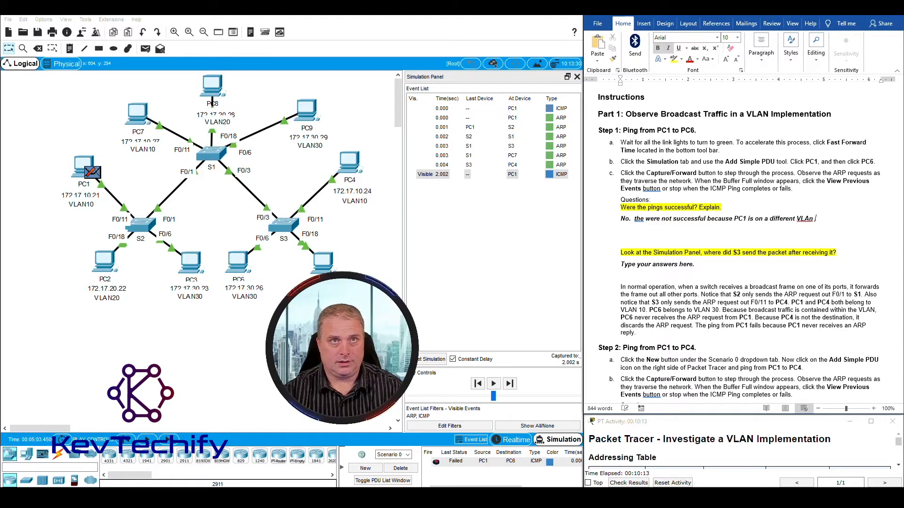
{"action": "type", "text": "thean "}
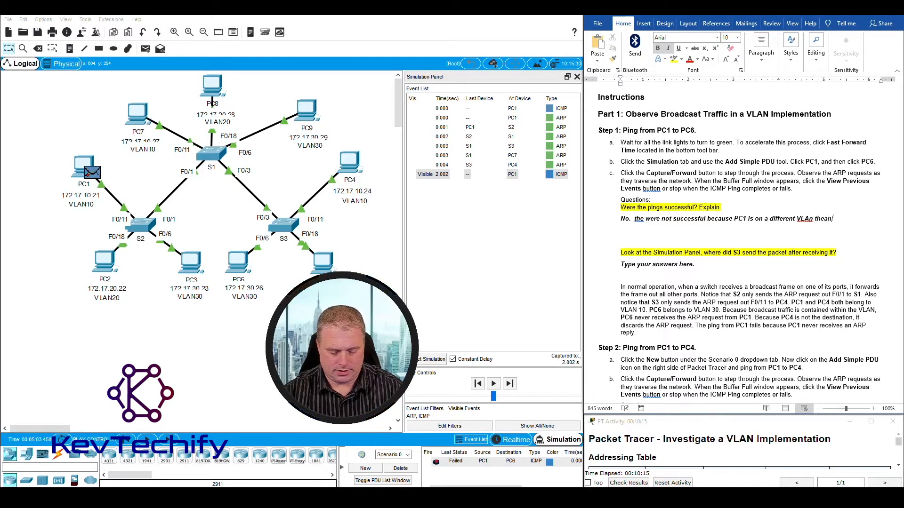
{"action": "type", "text": "PC6"}
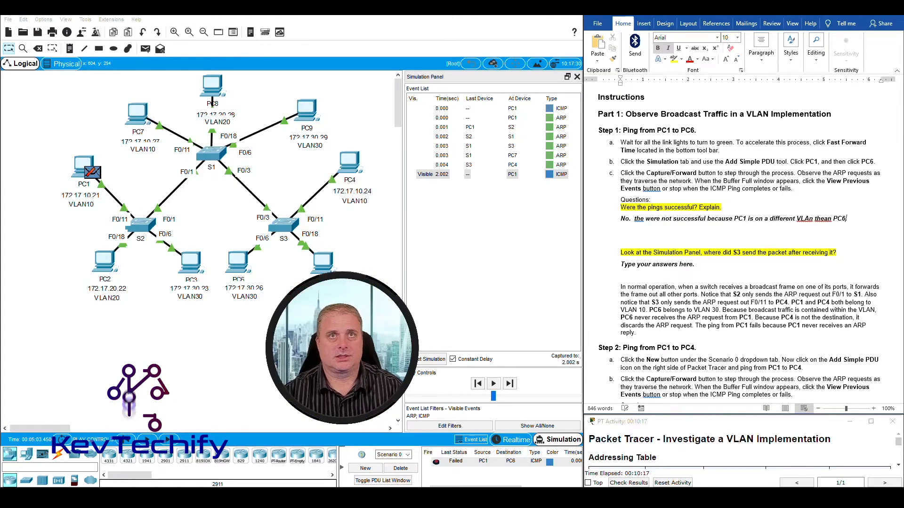
Extend the first answer with ", which won't allow these devices to communicat with each other because they are separated logically.."
{"action": "type", "text": ", which ."}
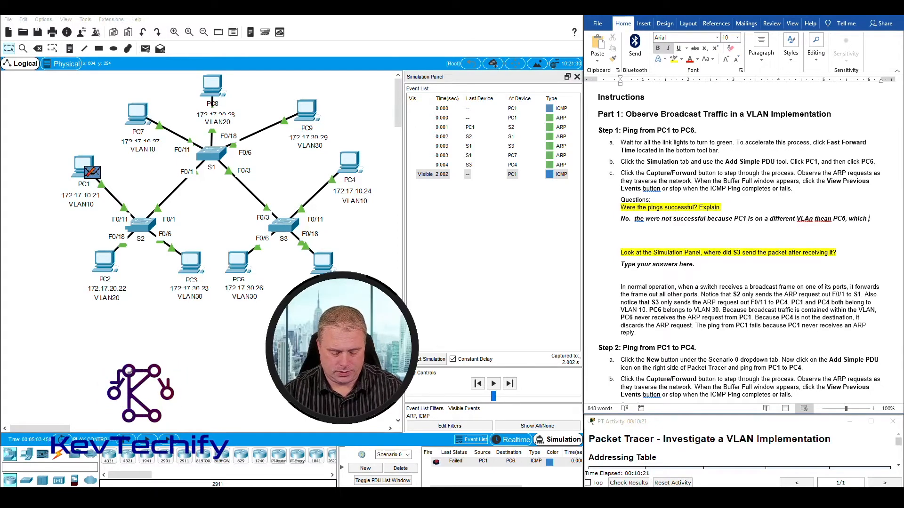
{"action": "type", "text": "won't allow th"}
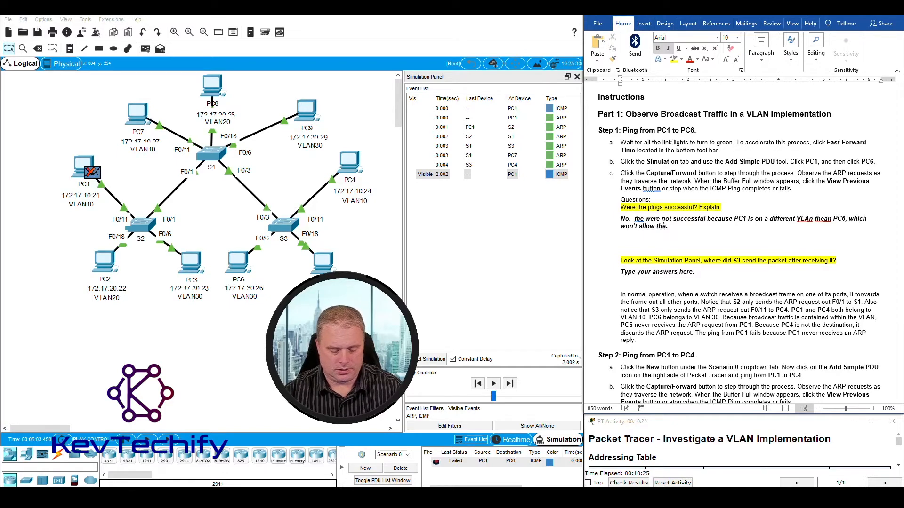
{"action": "type", "text": "es to comm"}
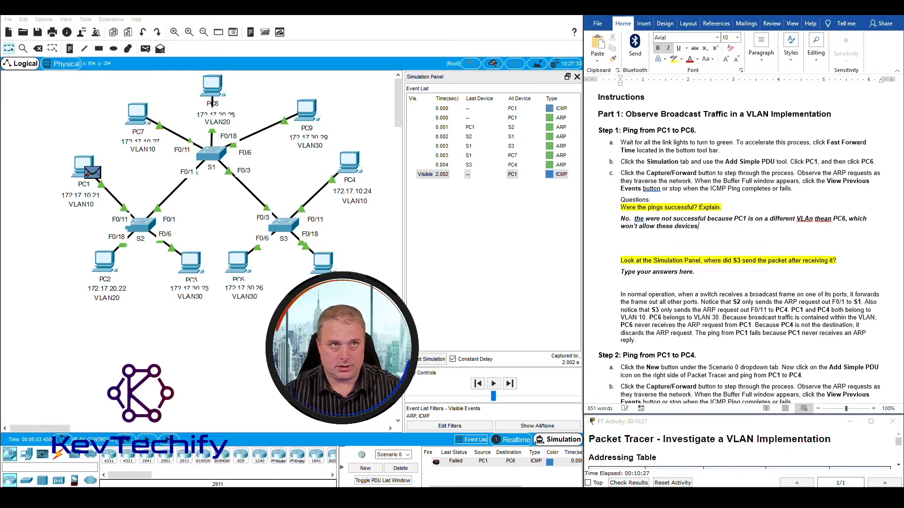
{"action": "type", "text": "uinic"}
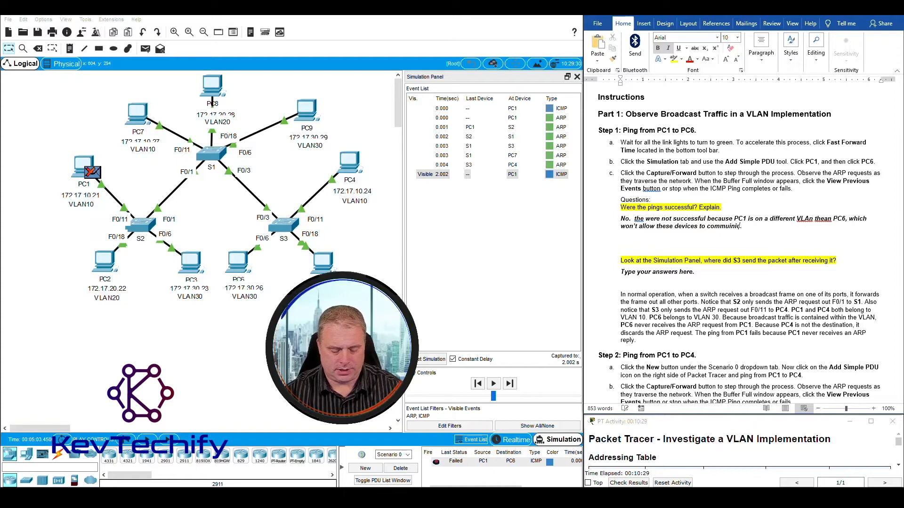
{"action": "type", "text": "at "}
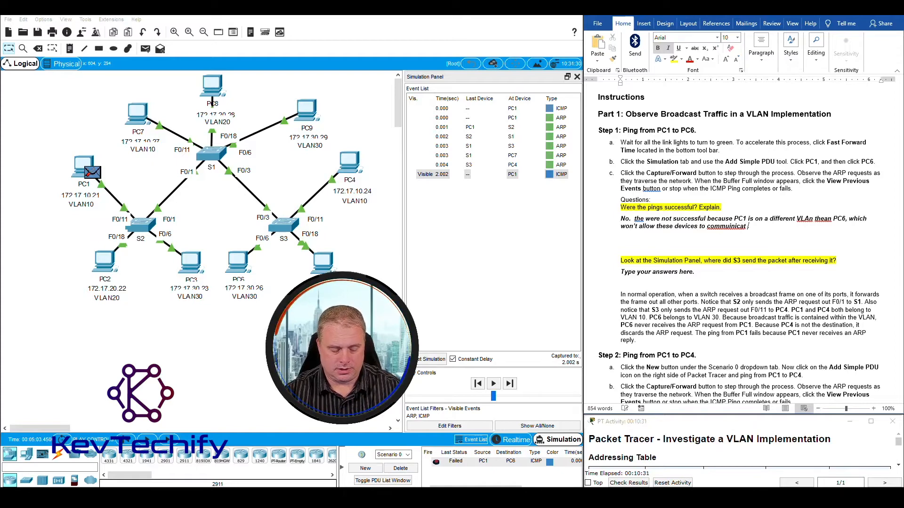
{"action": "type", "text": "with each "}
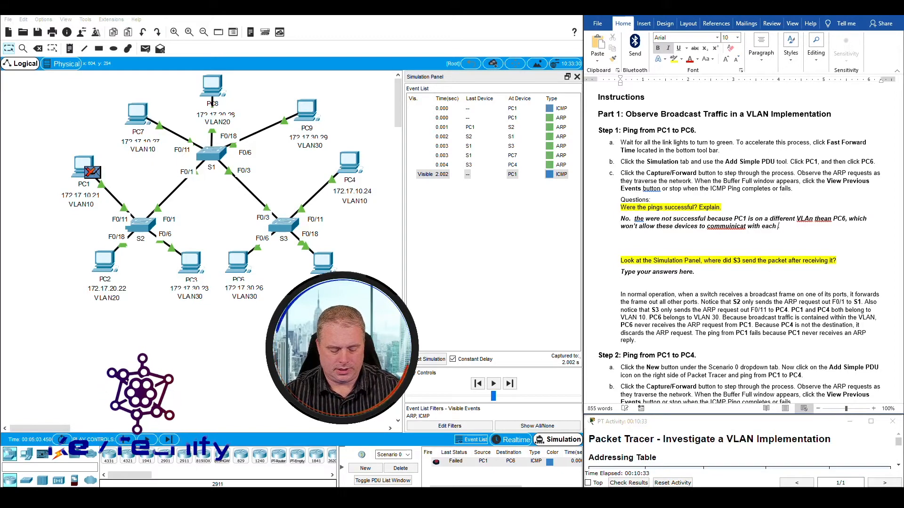
{"action": "type", "text": "other because they are sep"}
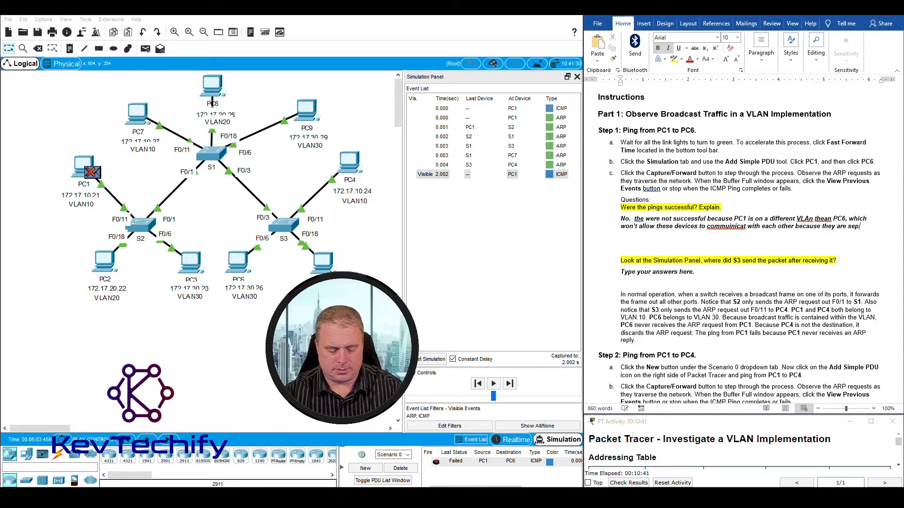
{"action": "type", "text": "logically.."}
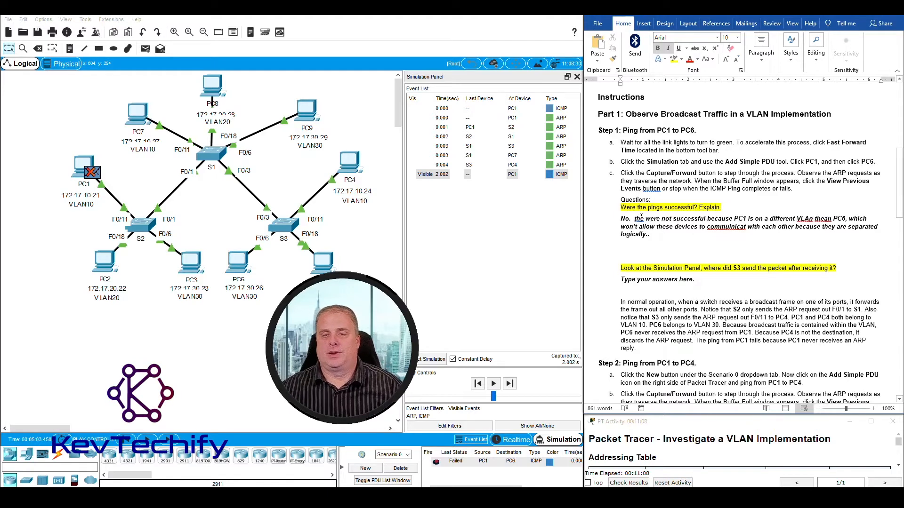
Change the first word of the answer's second sentence to "They"
{"action": "right_click", "coordinate": [638, 220]}
{"action": "left_click", "coordinate": [639, 218]}
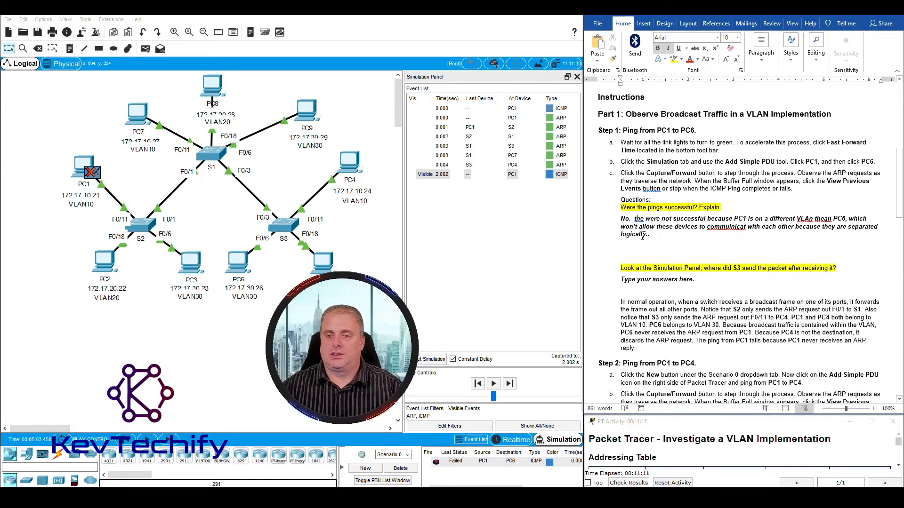
{"action": "key", "text": "BackSpace"}
{"action": "type", "text": "T"}
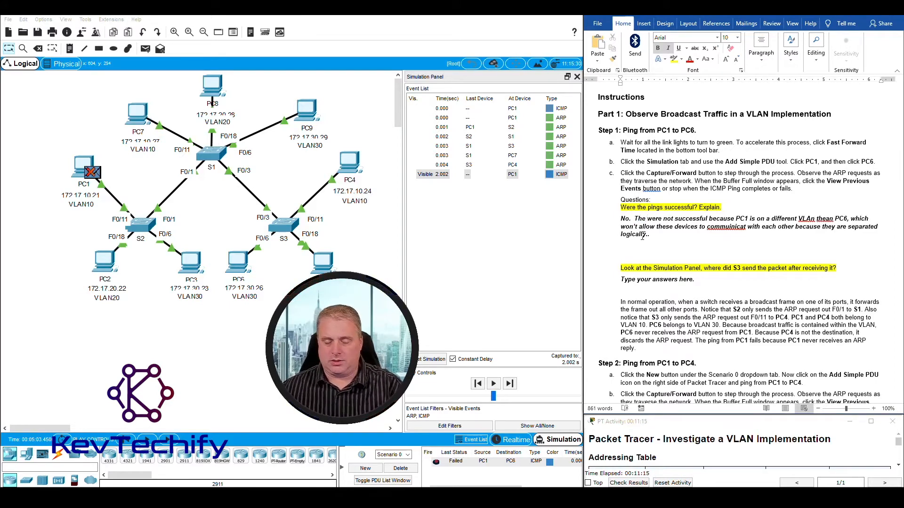
{"action": "key", "text": "Right"}
{"action": "key", "text": "Right"}
{"action": "type", "text": "y"}
Correct the misspelled words in the first answer to "communicate", "VLAN" and "than"
{"action": "right_click", "coordinate": [725, 227]}
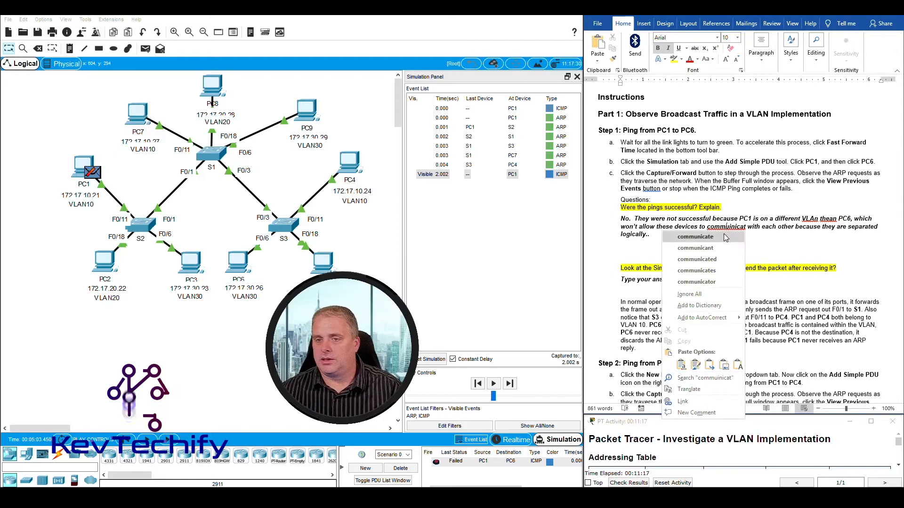
{"action": "left_click", "coordinate": [724, 236]}
{"action": "right_click", "coordinate": [809, 221]}
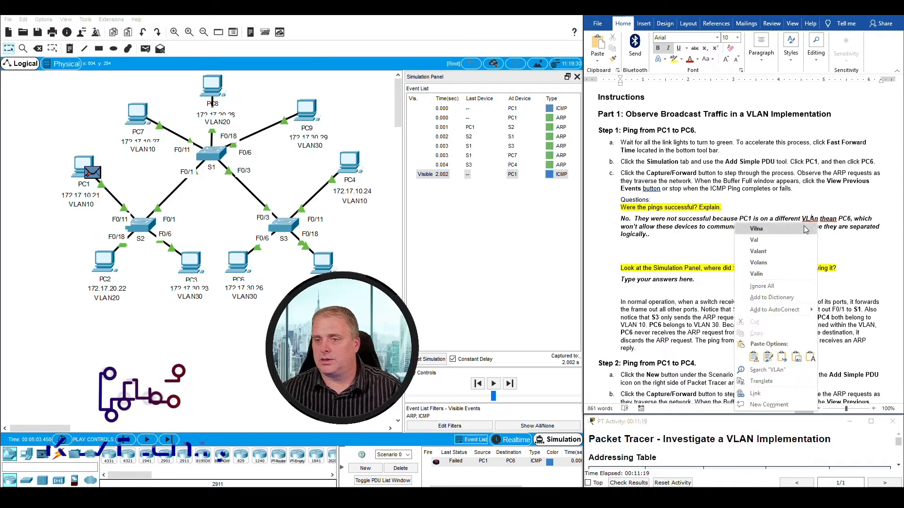
{"action": "left_click", "coordinate": [815, 219]}
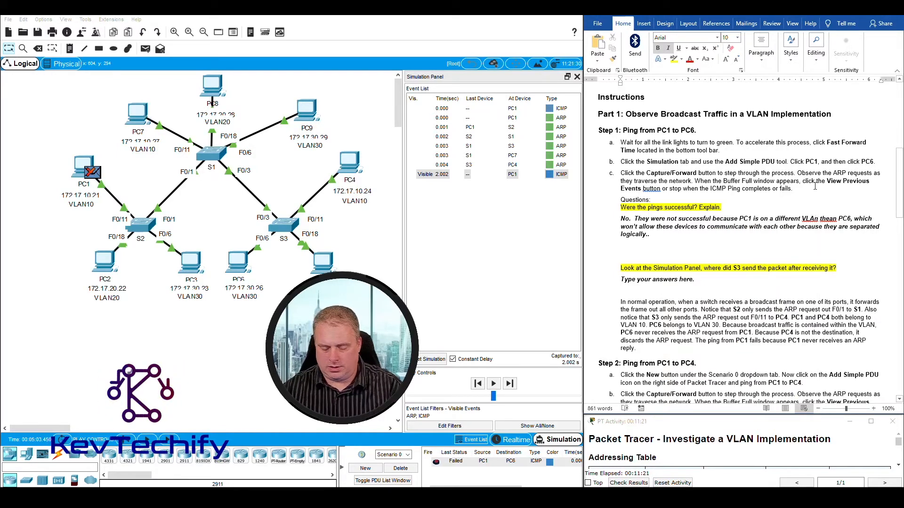
{"action": "key", "text": "Delete"}
{"action": "type", "text": "N"}
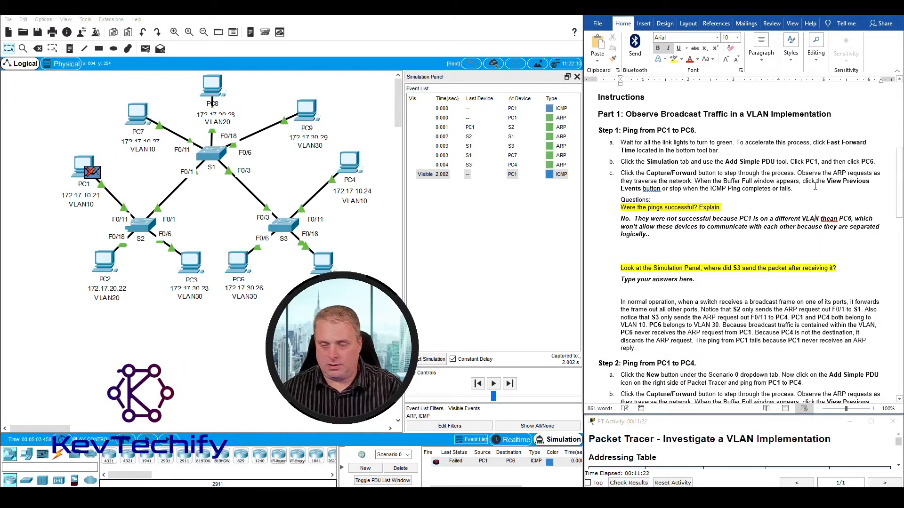
{"action": "right_click", "coordinate": [828, 218]}
{"action": "left_click", "coordinate": [810, 228]}
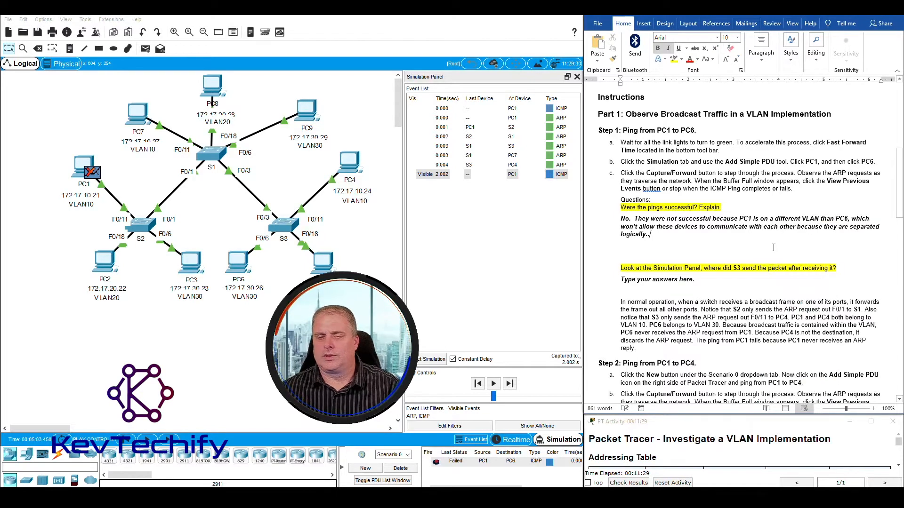
Read the S3 question and inspect the PDU details of the ARP event from S3 to PC4
{"action": "scroll", "coordinate": [743, 295], "scroll_direction": "down", "scroll_amount": 2}
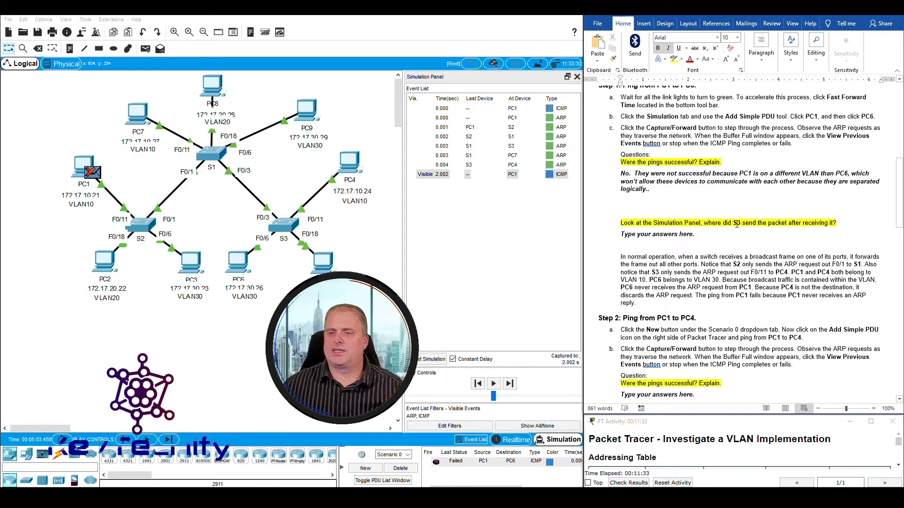
{"action": "scroll", "coordinate": [776, 223], "scroll_direction": "down", "scroll_amount": 1}
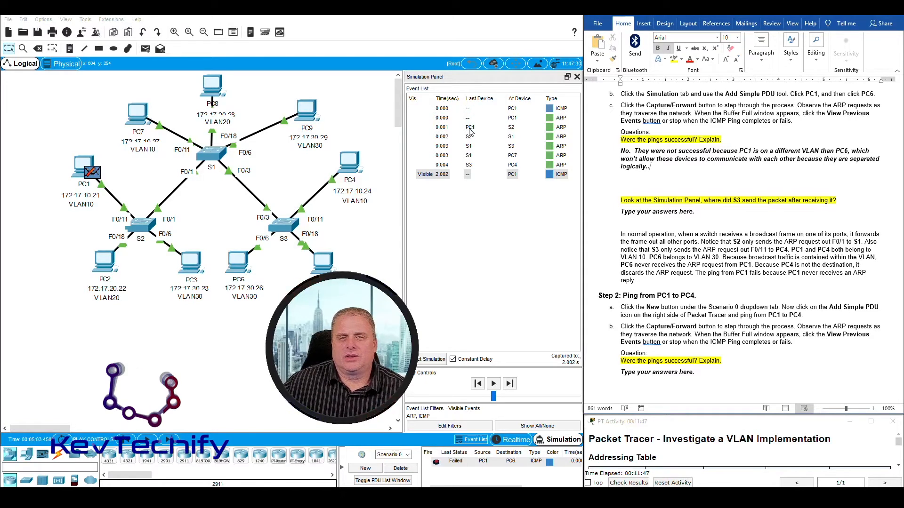
{"action": "left_click", "coordinate": [469, 165]}
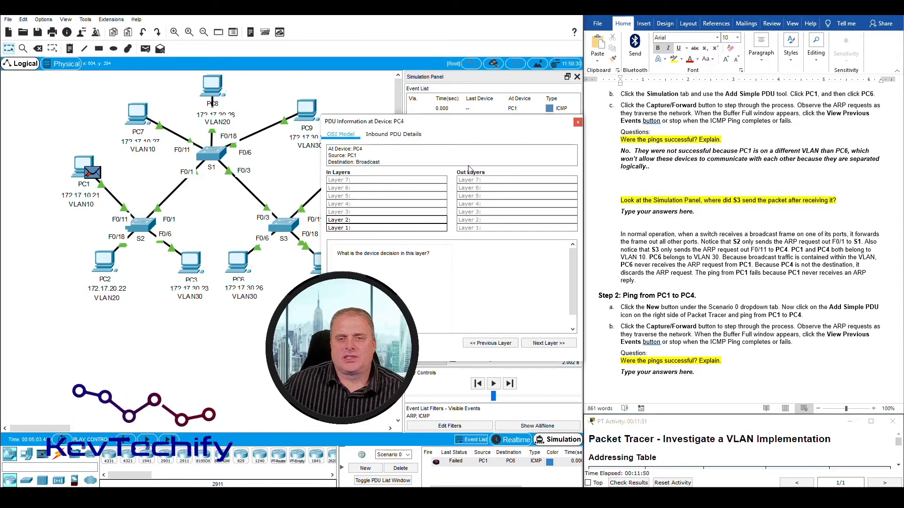
{"action": "left_click", "coordinate": [578, 123]}
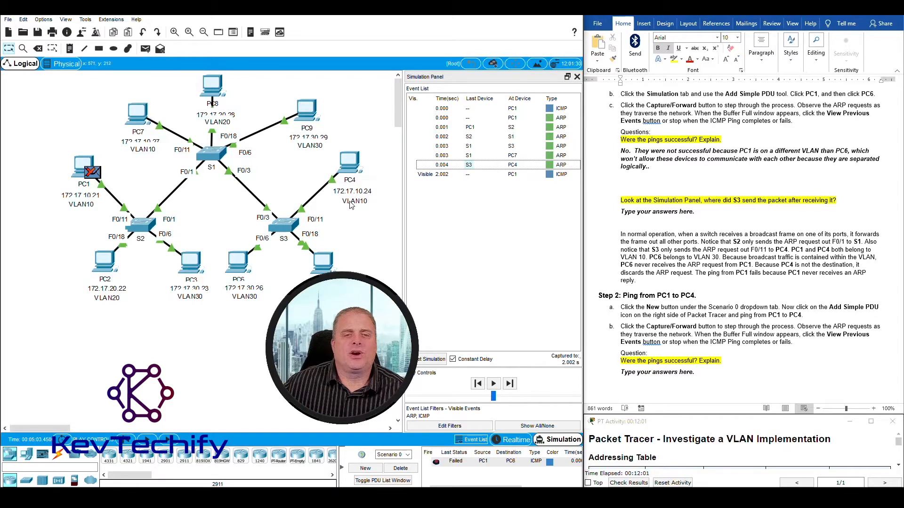
Replace the answer placeholder under the S3 packet question with "S3 sent it to PC4 because it was on the same VLAN."
{"action": "left_click", "coordinate": [653, 212]}
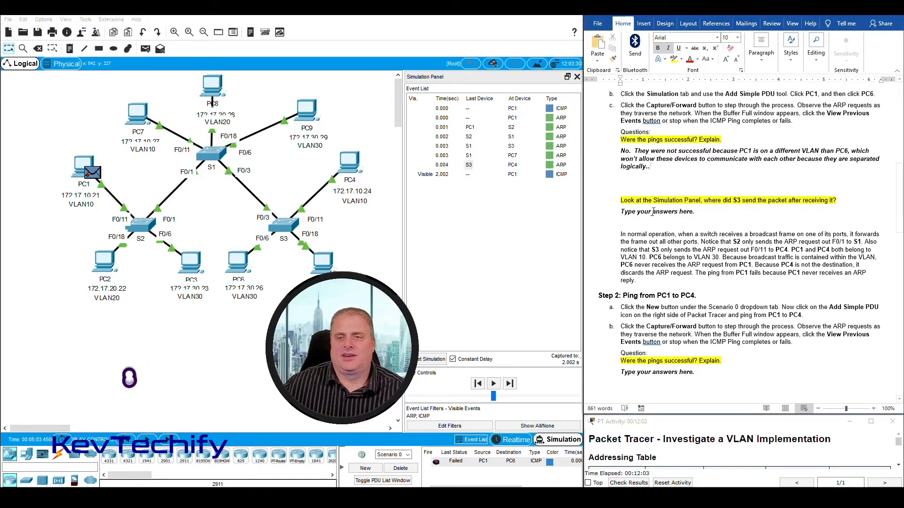
{"action": "left_click_drag", "start_coordinate": [621, 211], "coordinate": [698, 217]}
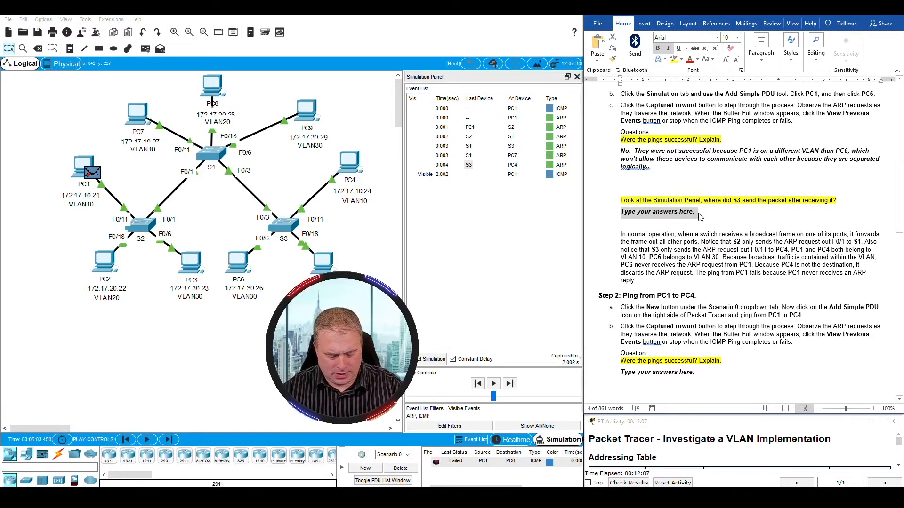
{"action": "type", "text": "S3"}
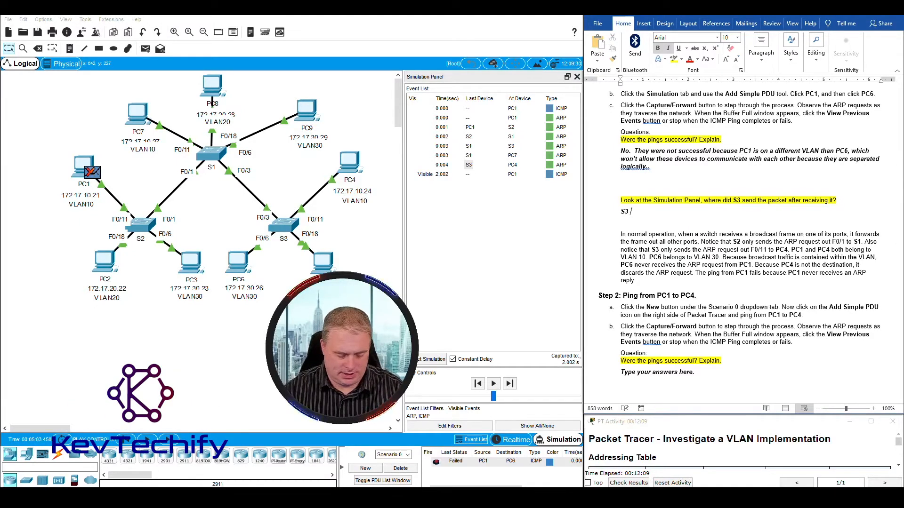
{"action": "type", "text": " sent it to "}
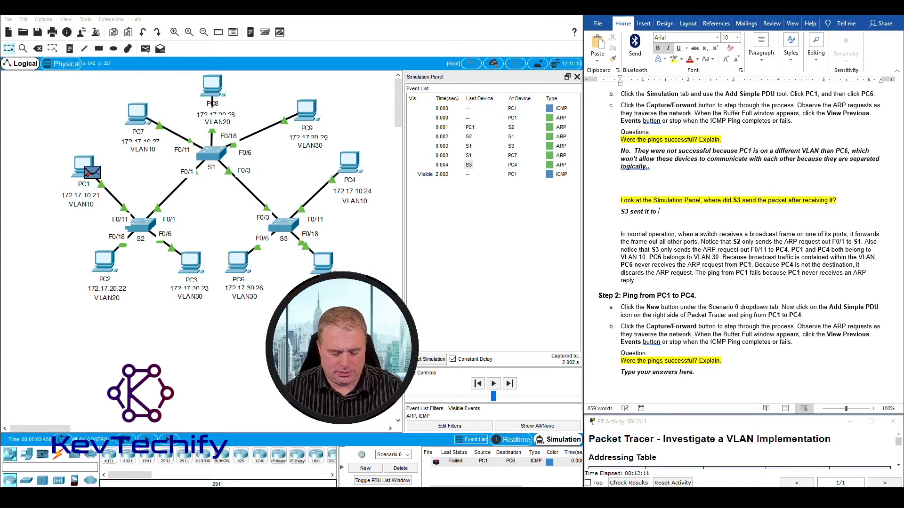
{"action": "type", "text": "PC4 because "}
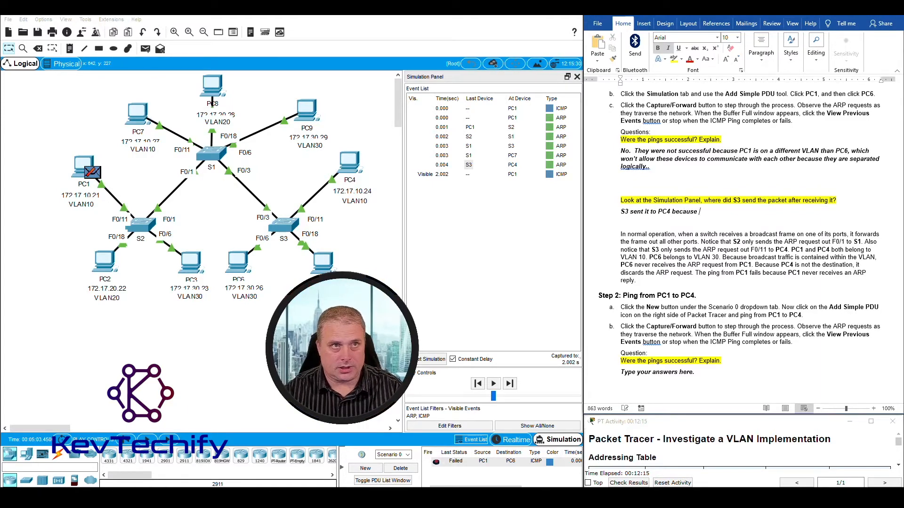
{"action": "type", "text": "it w"}
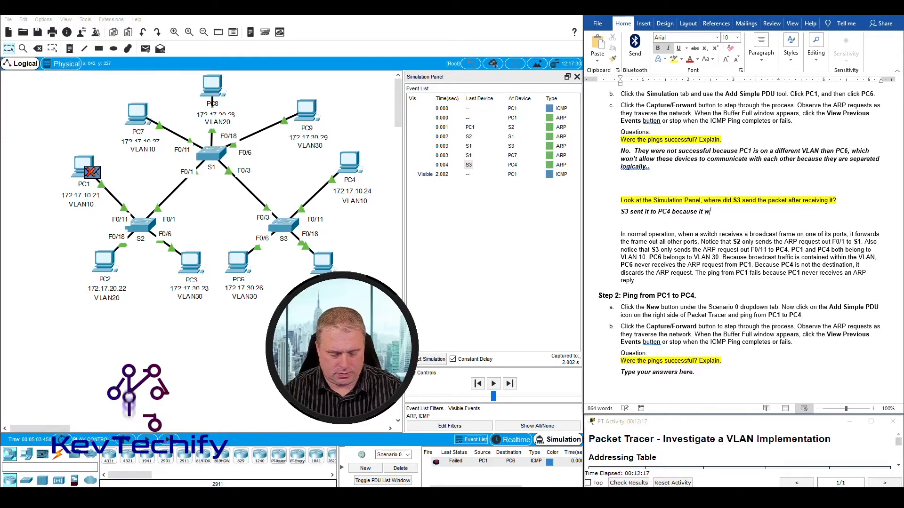
{"action": "type", "text": "as on the "}
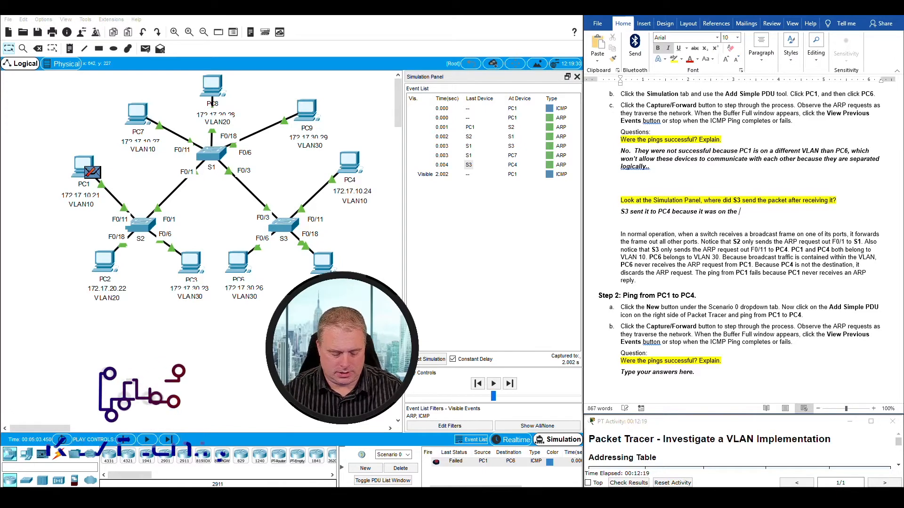
{"action": "type", "text": "same VLAN."}
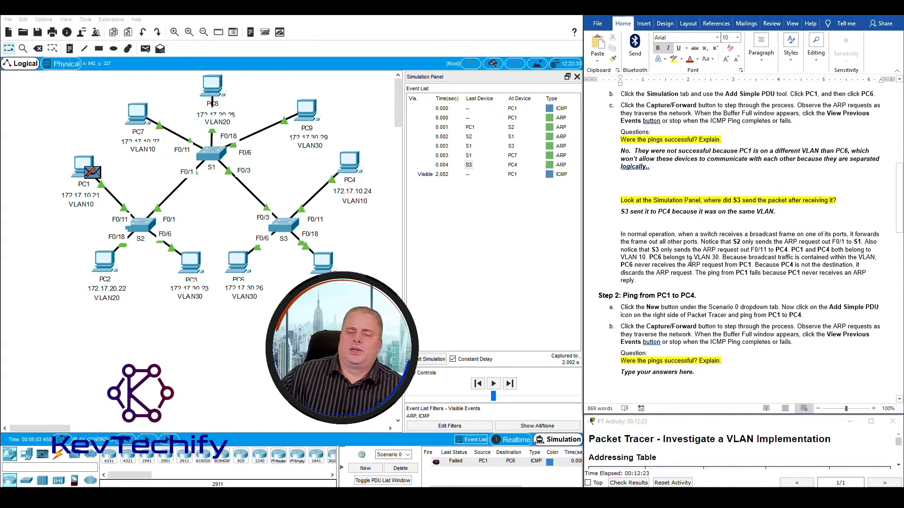
Create a new simulation scenario for Step 2 and add a simple PDU from PC1 to PC4
{"action": "scroll", "coordinate": [690, 262], "scroll_direction": "down", "scroll_amount": 3}
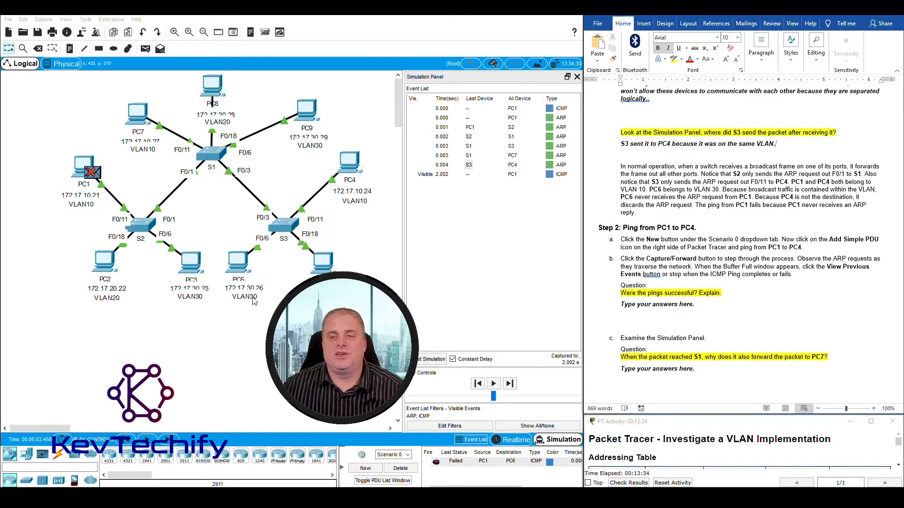
{"action": "scroll", "coordinate": [672, 259], "scroll_direction": "down", "scroll_amount": 5}
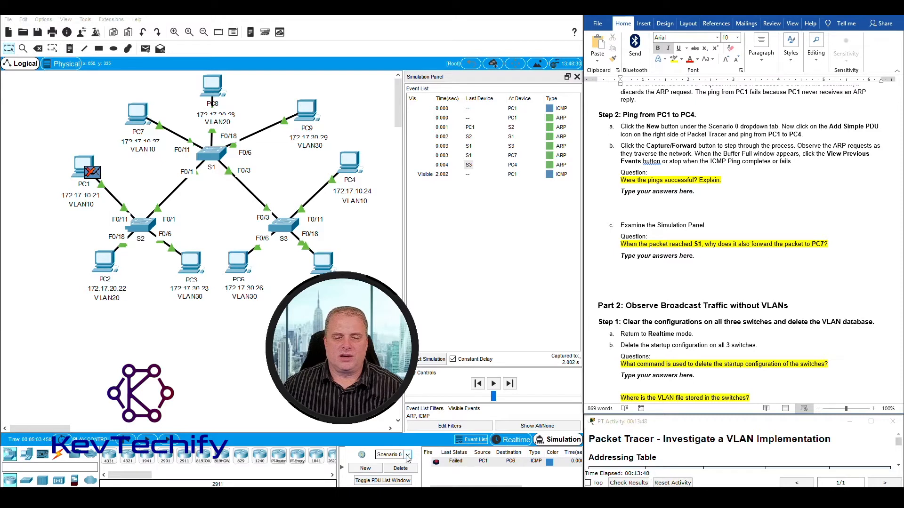
{"action": "left_click", "coordinate": [365, 468]}
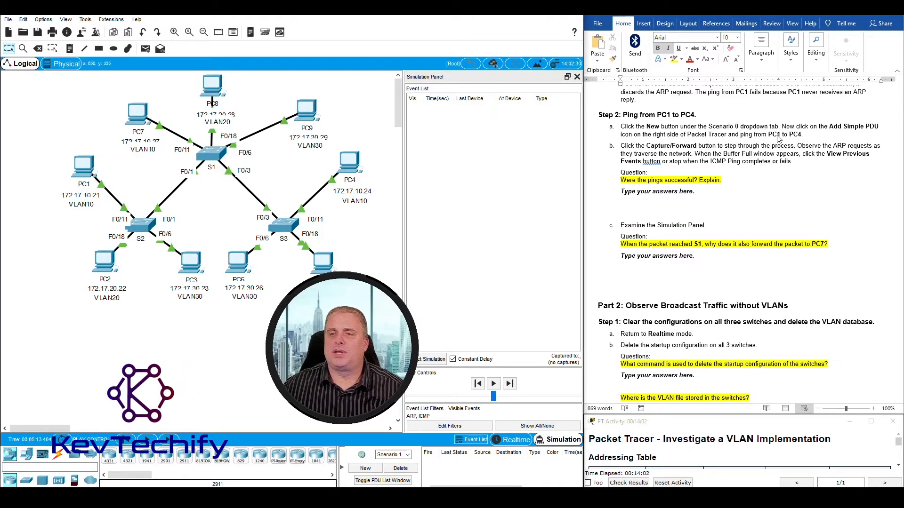
{"action": "left_click", "coordinate": [146, 49]}
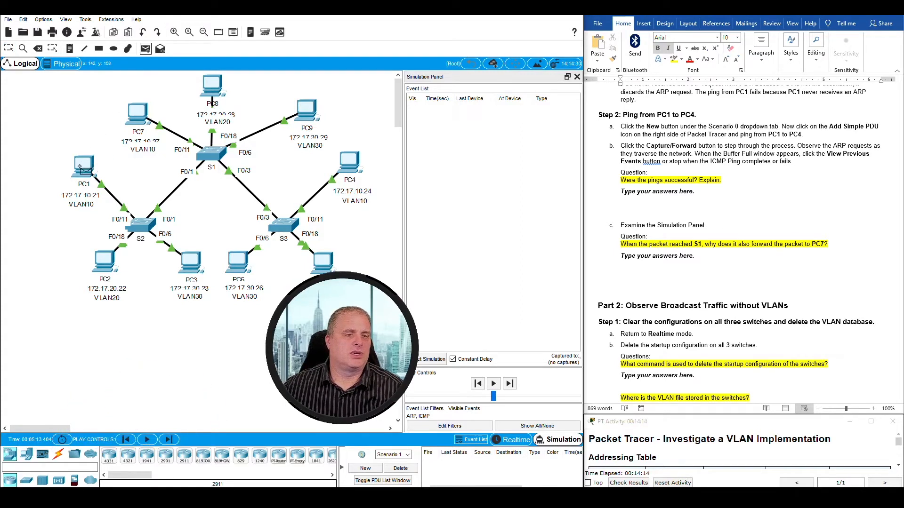
{"action": "left_click", "coordinate": [81, 168]}
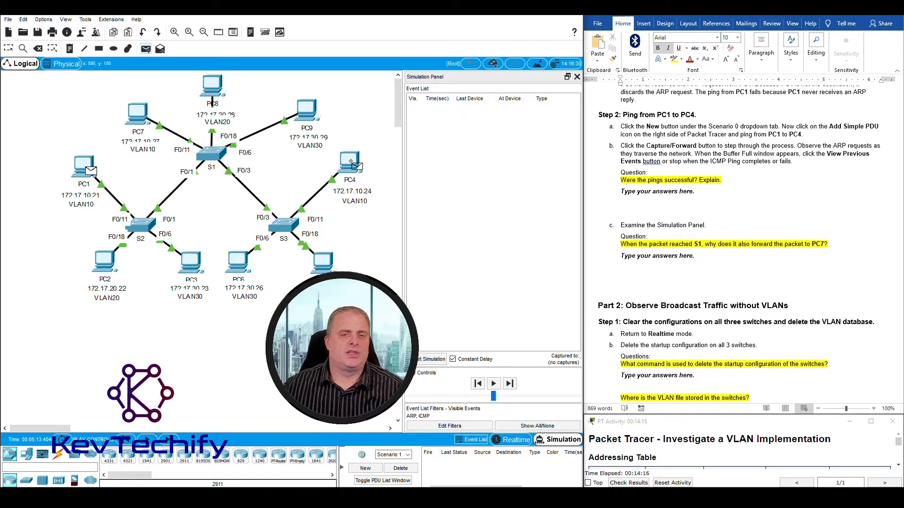
{"action": "left_click", "coordinate": [350, 161]}
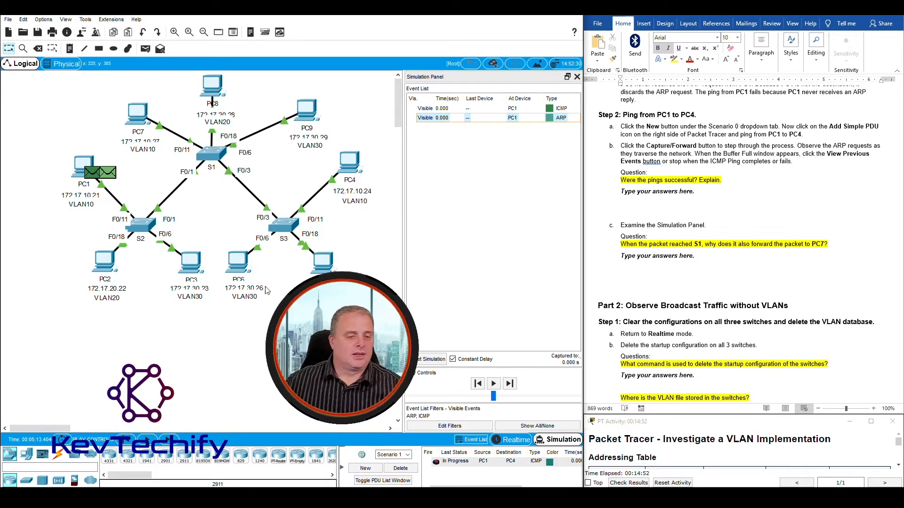
Step the simulation forward hop by hop until the ARP request from PC1 travels through S2, S1 and S3 to PC4
{"action": "left_click", "coordinate": [166, 441]}
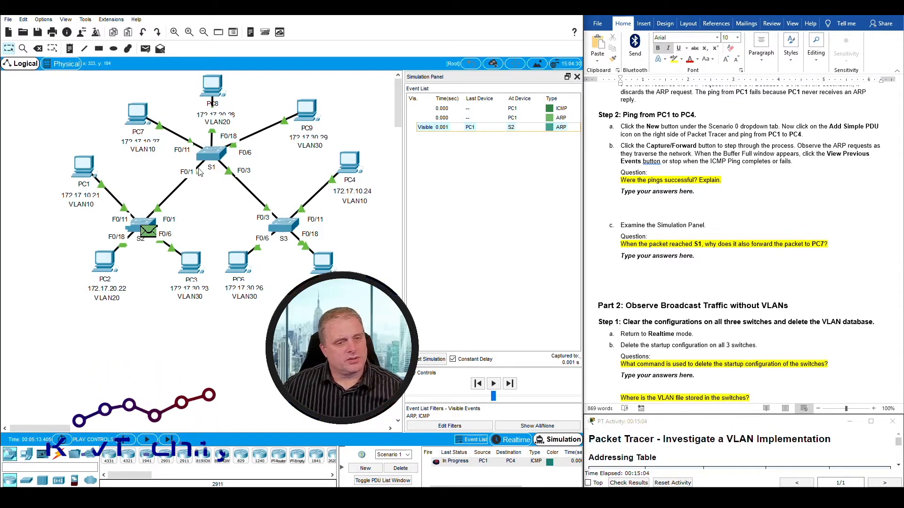
{"action": "left_click", "coordinate": [168, 441]}
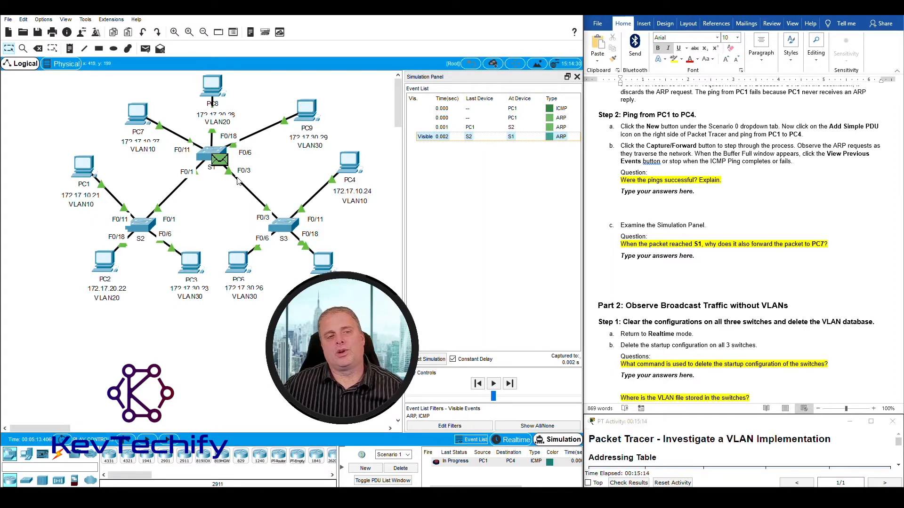
{"action": "left_click", "coordinate": [169, 440]}
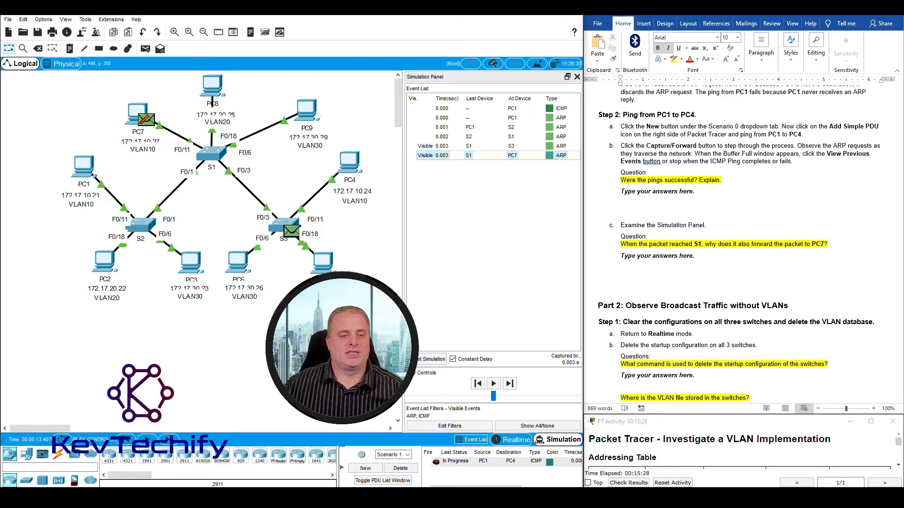
{"action": "left_click", "coordinate": [168, 439]}
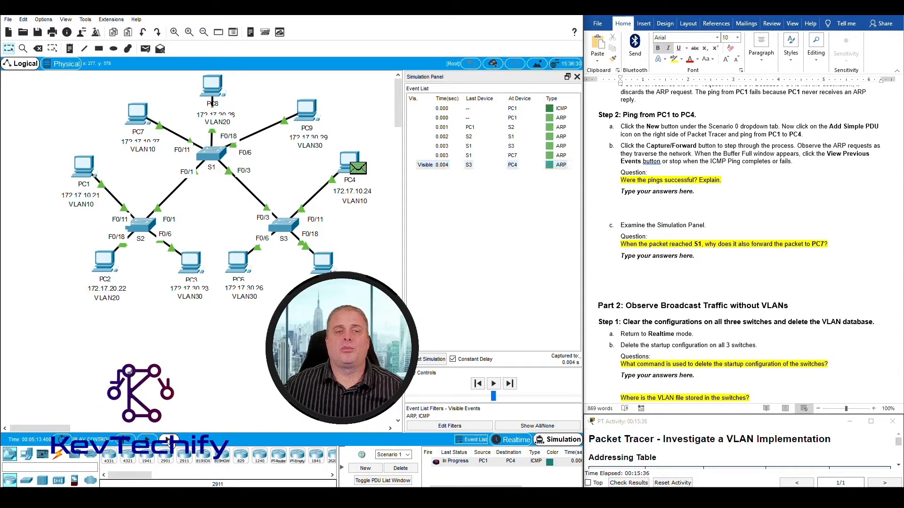
Advance the simulation event by event until PC4's ARP reply returns through S3, S1 and S2 to PC1
{"action": "left_click", "coordinate": [169, 441]}
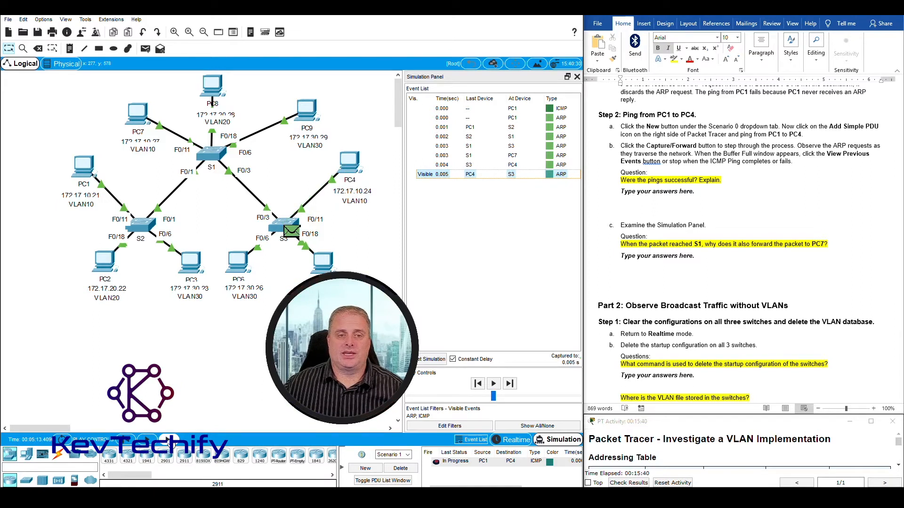
{"action": "left_click", "coordinate": [168, 441]}
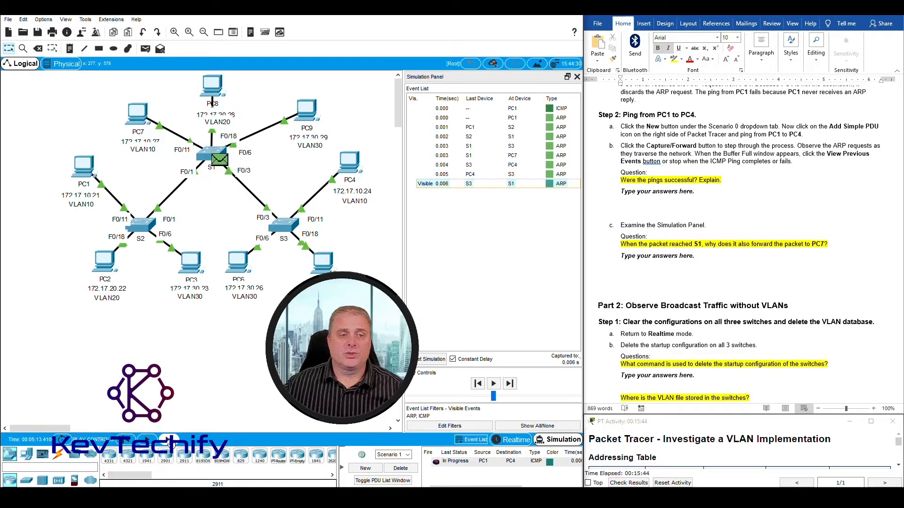
{"action": "left_click", "coordinate": [168, 441]}
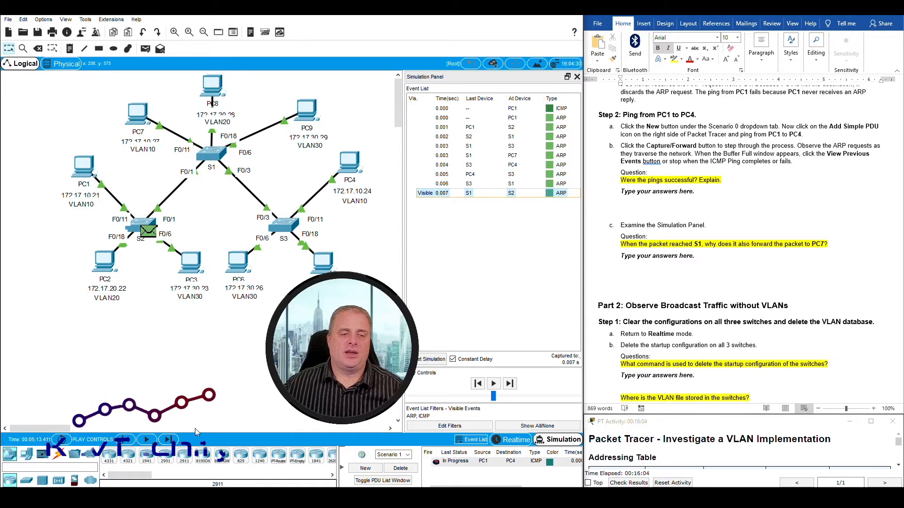
{"action": "left_click", "coordinate": [168, 439]}
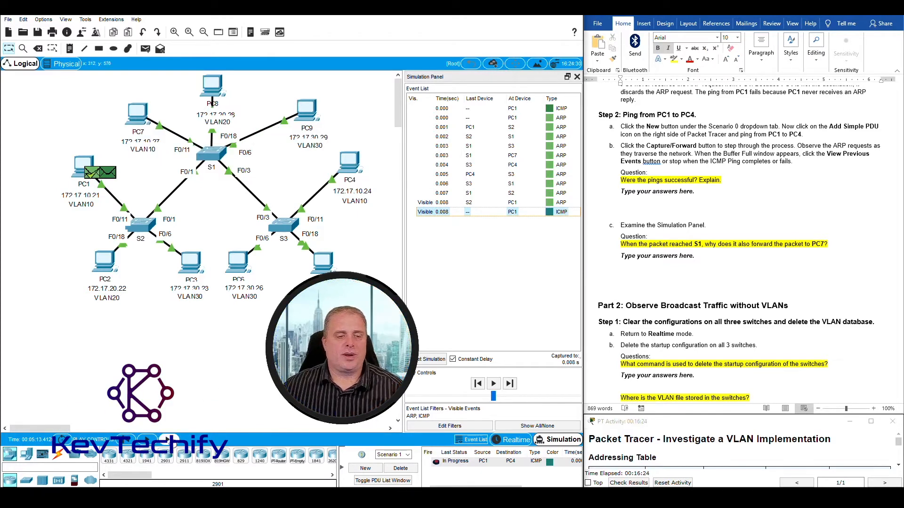
Forward the ICMP packet from PC1 one hop at a time through S2, S1 and S3 to PC4
{"action": "left_click", "coordinate": [169, 441]}
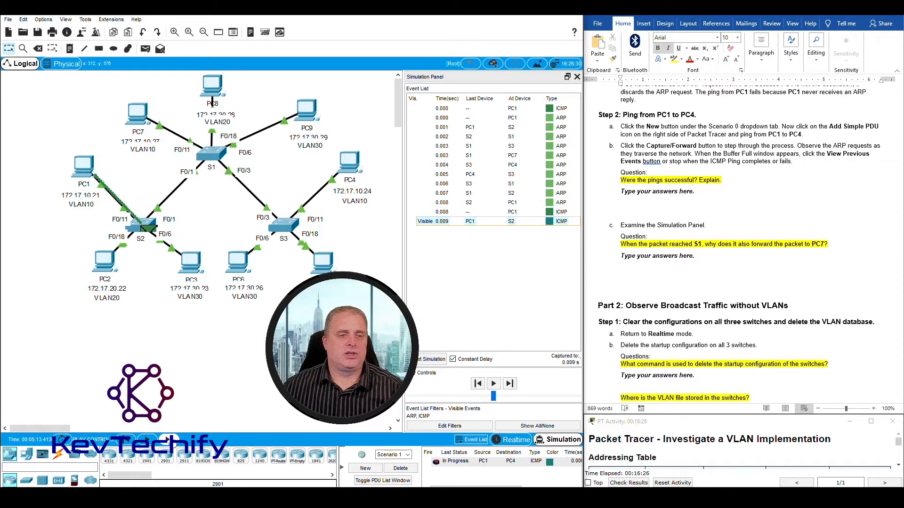
{"action": "left_click", "coordinate": [169, 440]}
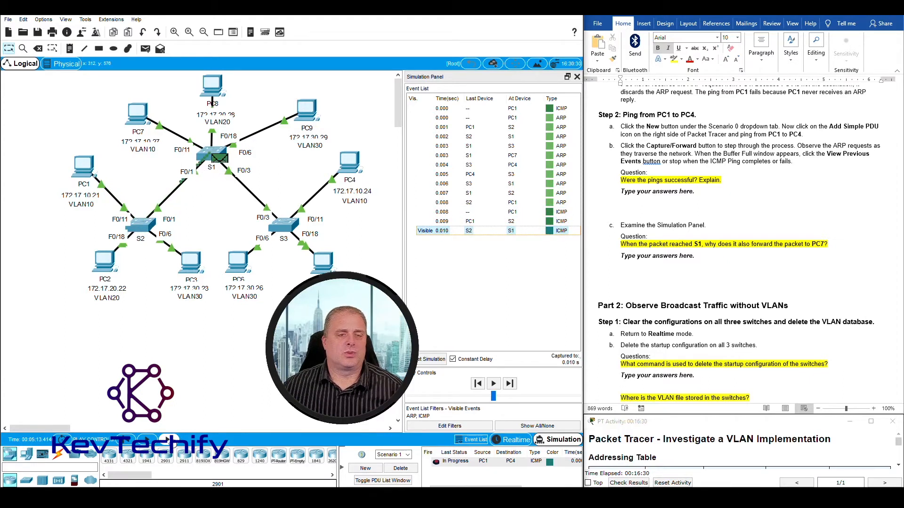
{"action": "left_click", "coordinate": [169, 440]}
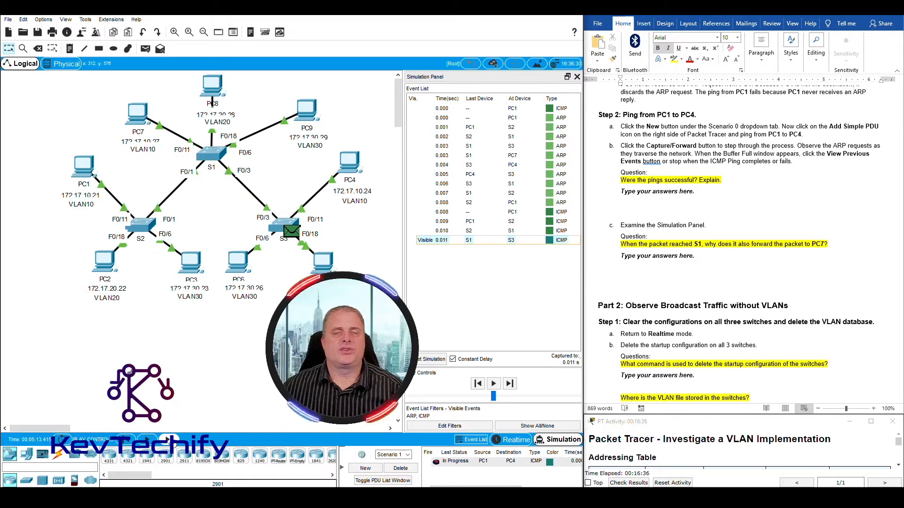
{"action": "left_click", "coordinate": [169, 441]}
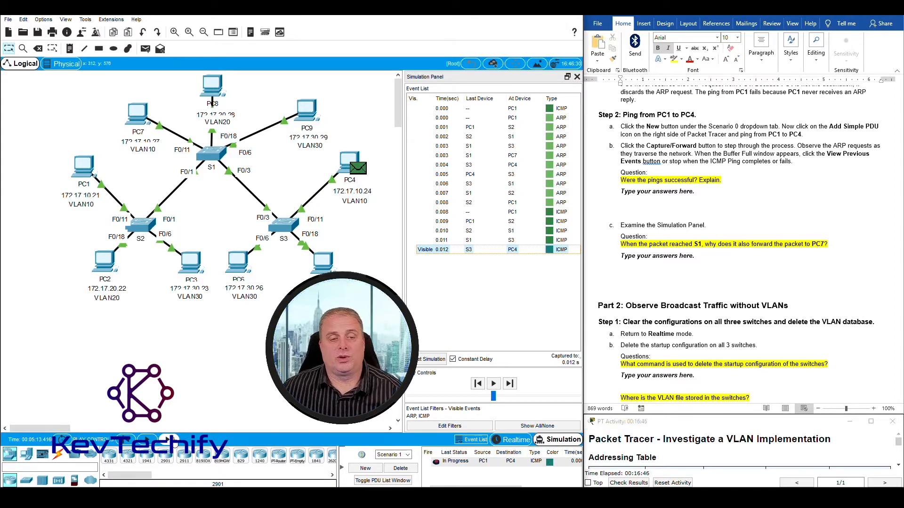
Step the ICMP reply from PC4 back through S3, S1 and S2 to PC1 to complete the ping
{"action": "left_click", "coordinate": [173, 443]}
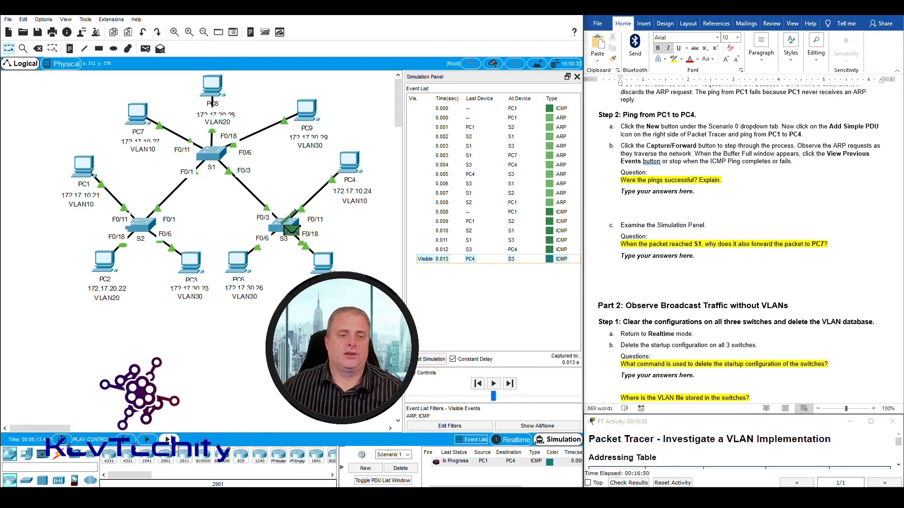
{"action": "left_click", "coordinate": [173, 443]}
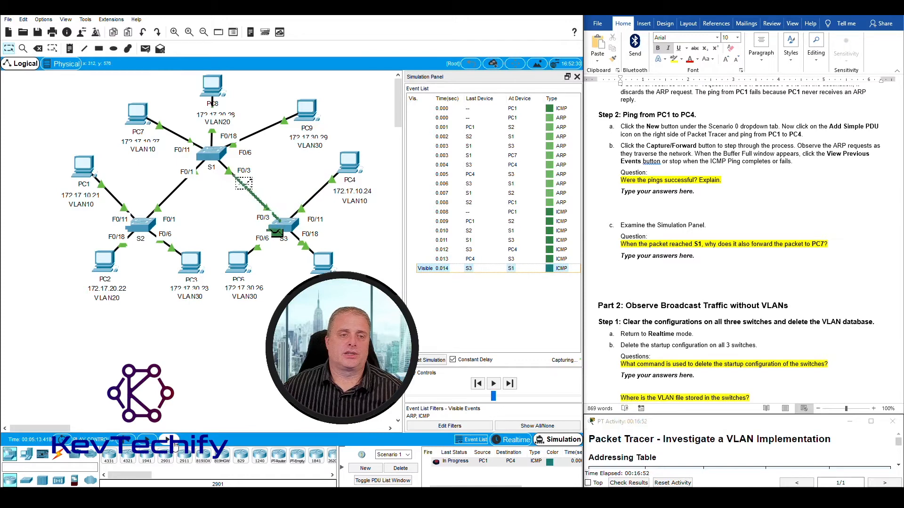
{"action": "left_click", "coordinate": [174, 444]}
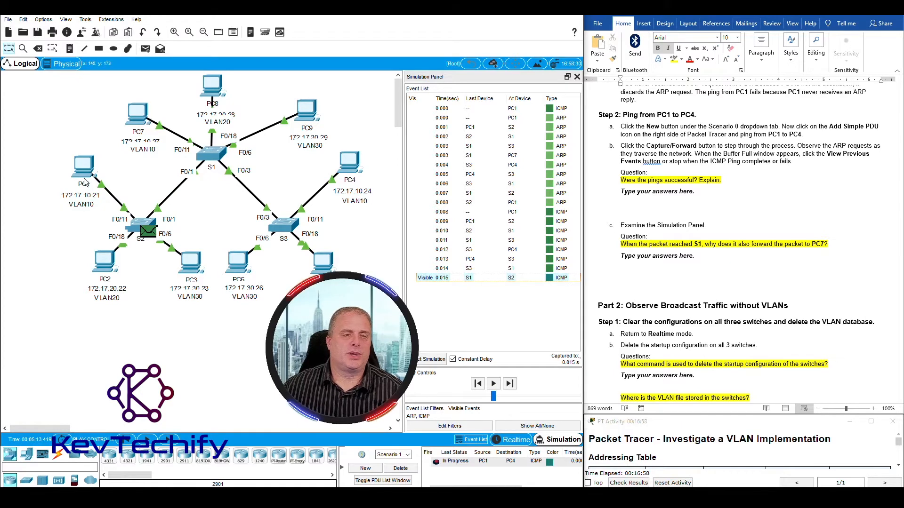
{"action": "left_click", "coordinate": [174, 443]}
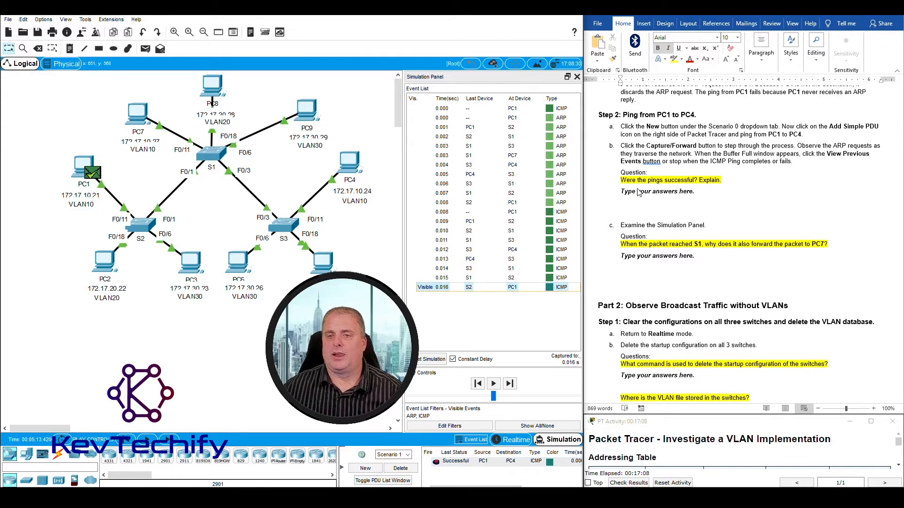
Replace the answer placeholder under the Step 2 ping success question with "Yes, Because PC1 and PC4 both beong to VLAN"
{"action": "left_click", "coordinate": [612, 193]}
{"action": "left_click_drag", "start_coordinate": [626, 192], "coordinate": [697, 193]}
{"action": "type", "text": "Yes."}
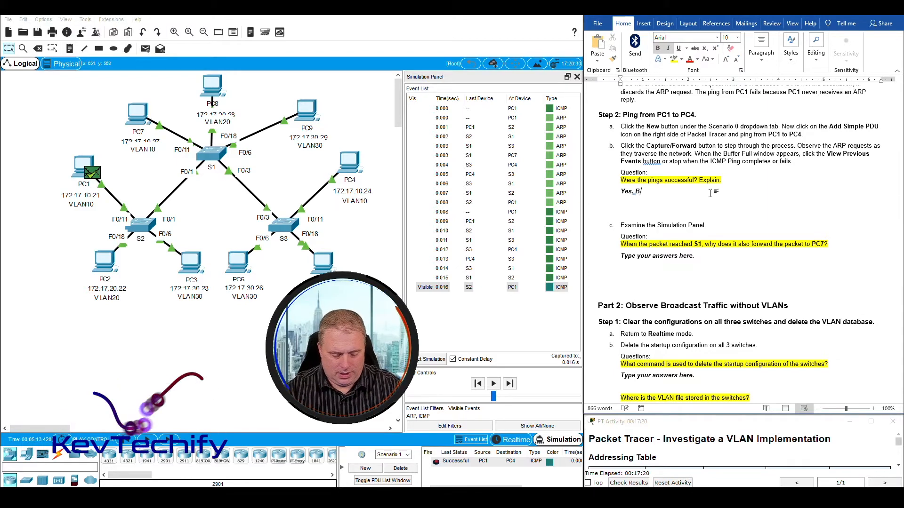
{"action": "type", "text": "Because PC1 and PC4 both beong to V"}
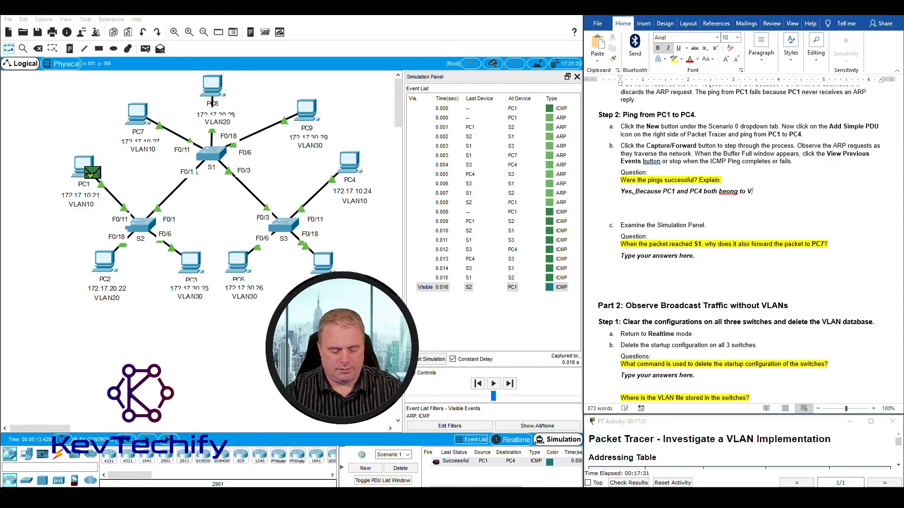
{"action": "key", "text": "Caps_Lock"}
{"action": "type", "text": "LA"}
{"action": "key", "text": "Caps_Lock"}
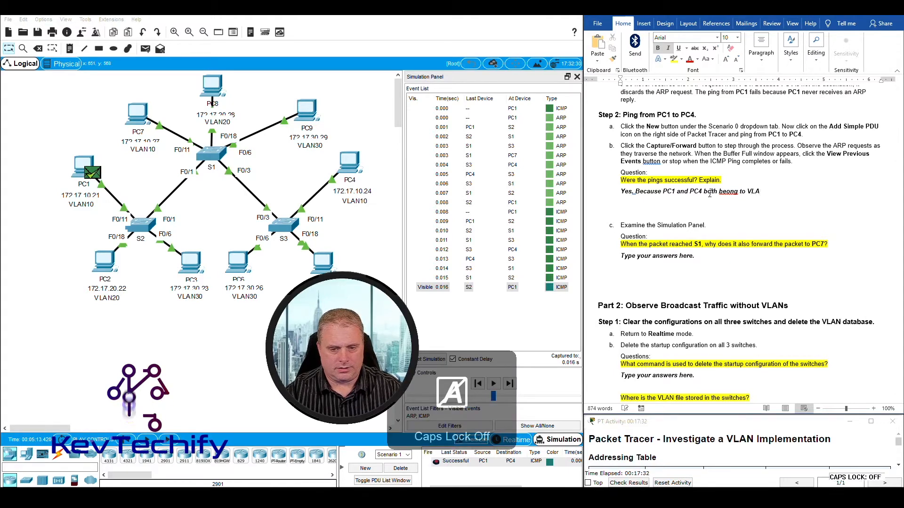
{"action": "type", "text": "N"}
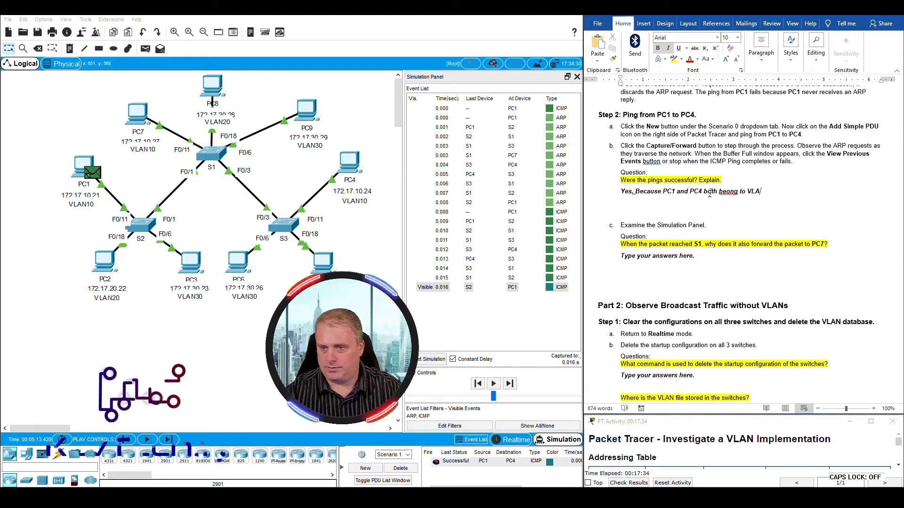
Continue the ping success answer with "10, so the path of the ARP request is the same as before. Because"
{"action": "type", "text": " 10, so the path of"}
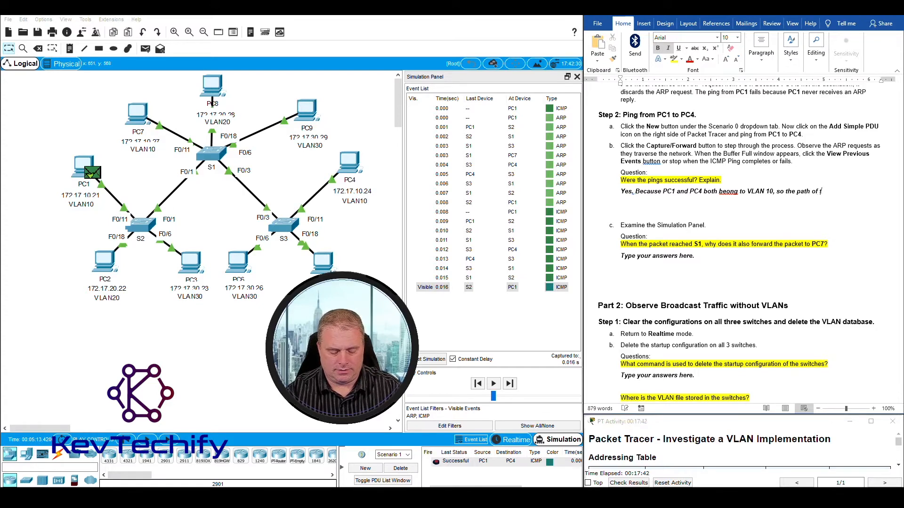
{"action": "type", "text": "the ARP re"}
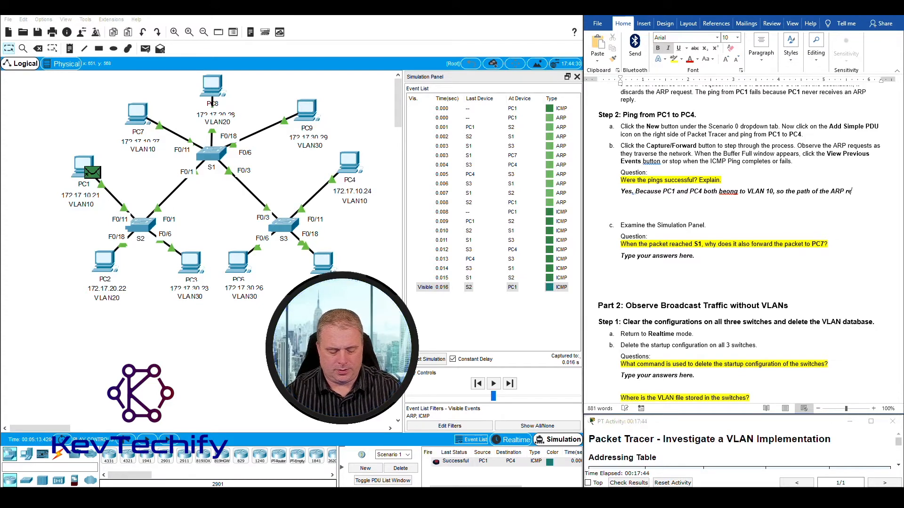
{"action": "type", "text": "quest "}
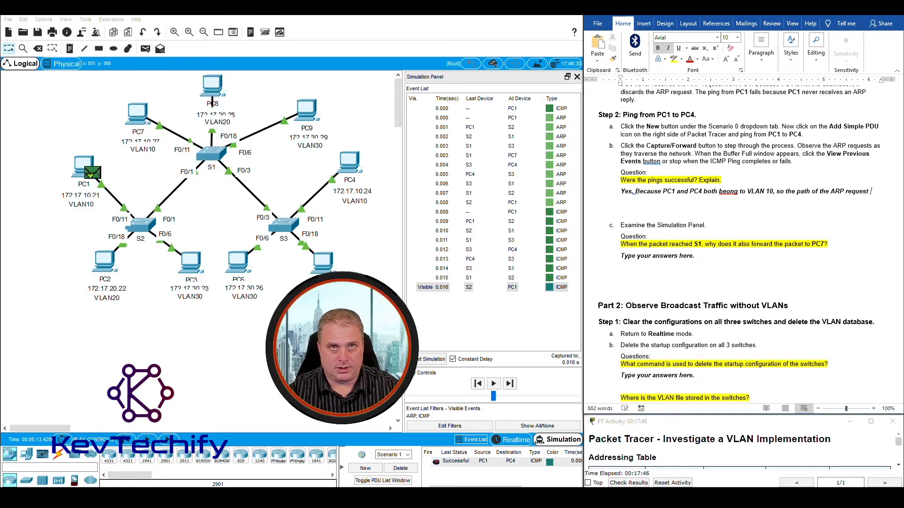
{"action": "type", "text": "is the "}
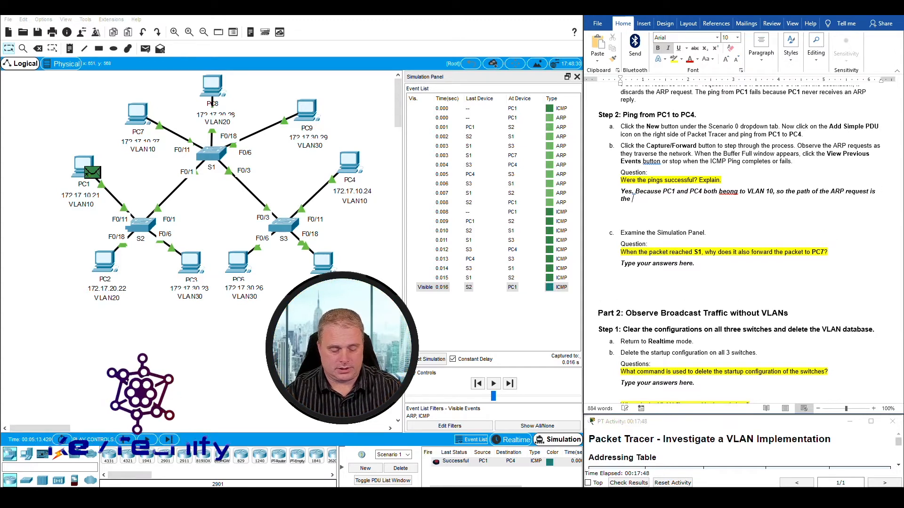
{"action": "type", "text": "same as before.  Because"}
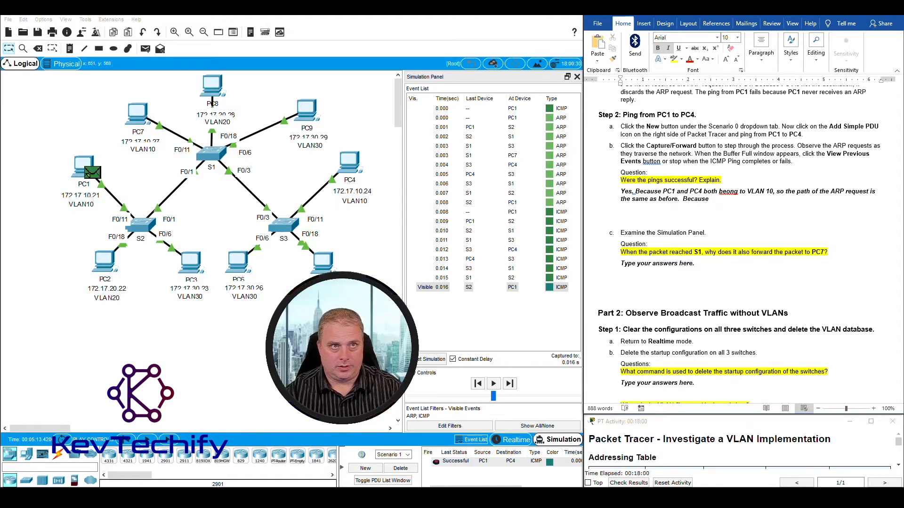
Complete the second sentence of the ping success answer with "PC4 is the destination, it replies to the ARP request."
{"action": "type", "text": "C"}
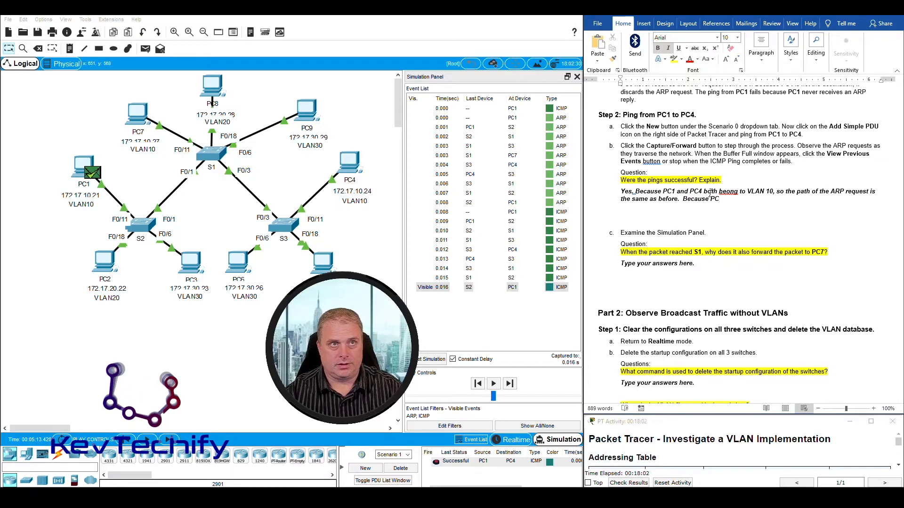
{"action": "type", "text": "4"}
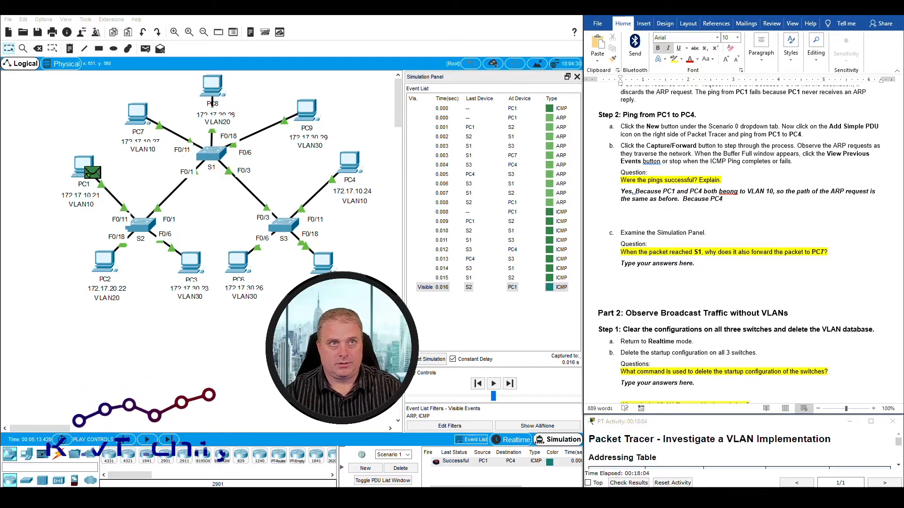
{"action": "type", "text": " is the d"}
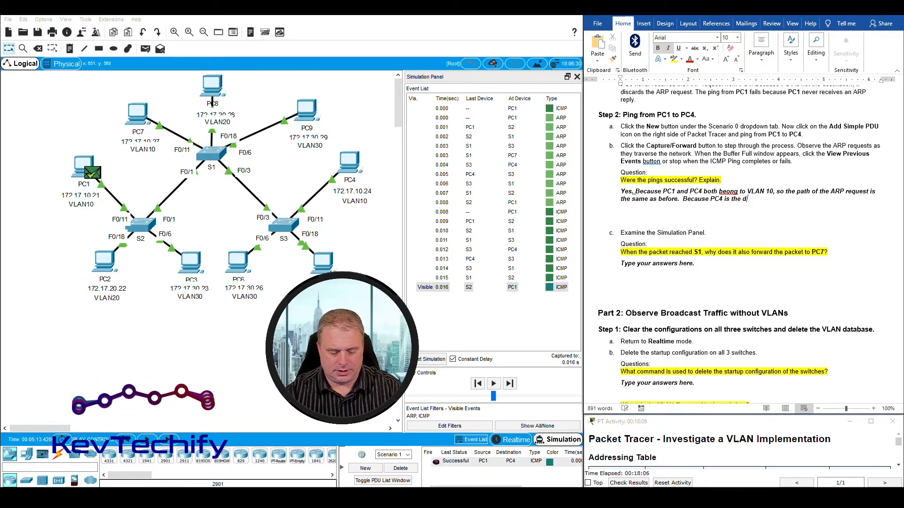
{"action": "type", "text": "estination"}
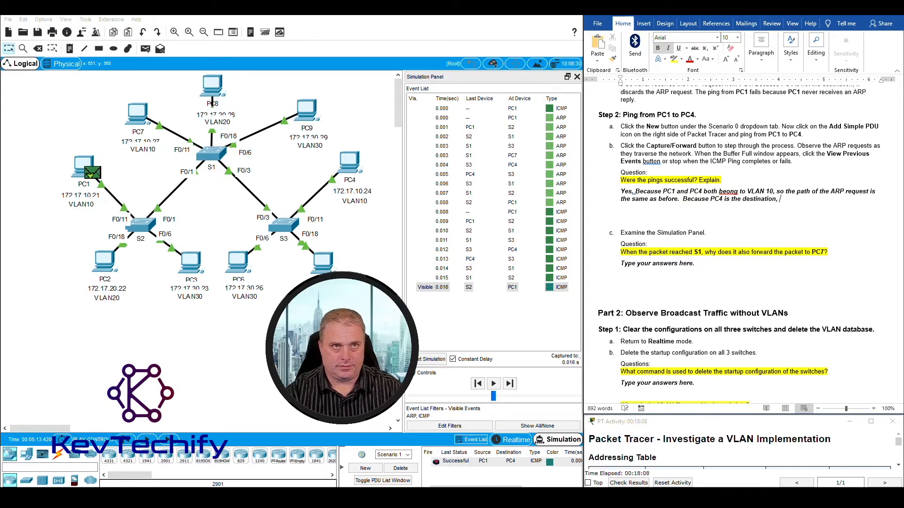
{"action": "type", "text": ", it"}
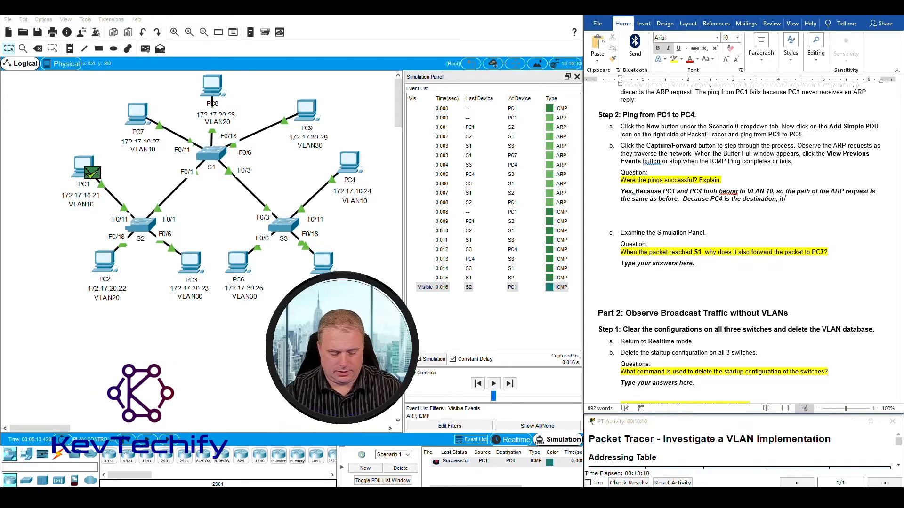
{"action": "type", "text": " replies to the ARP"}
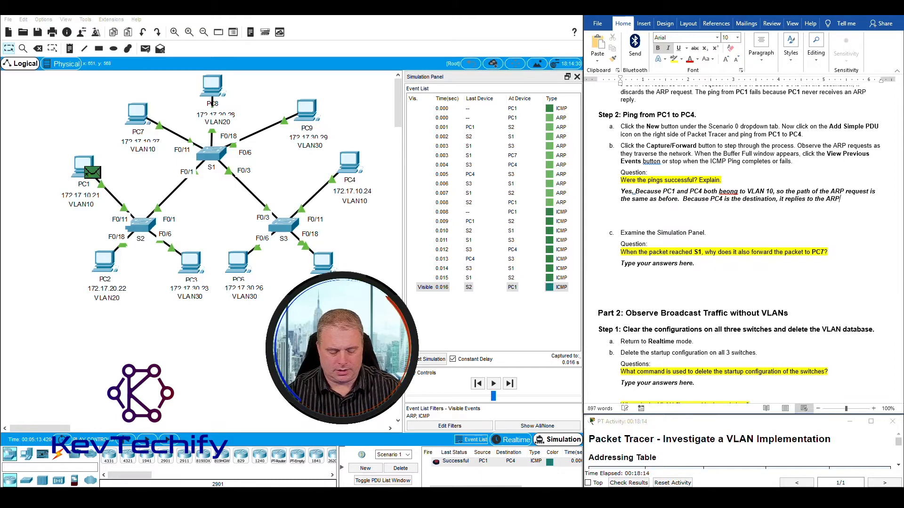
{"action": "type", "text": " request.  "}
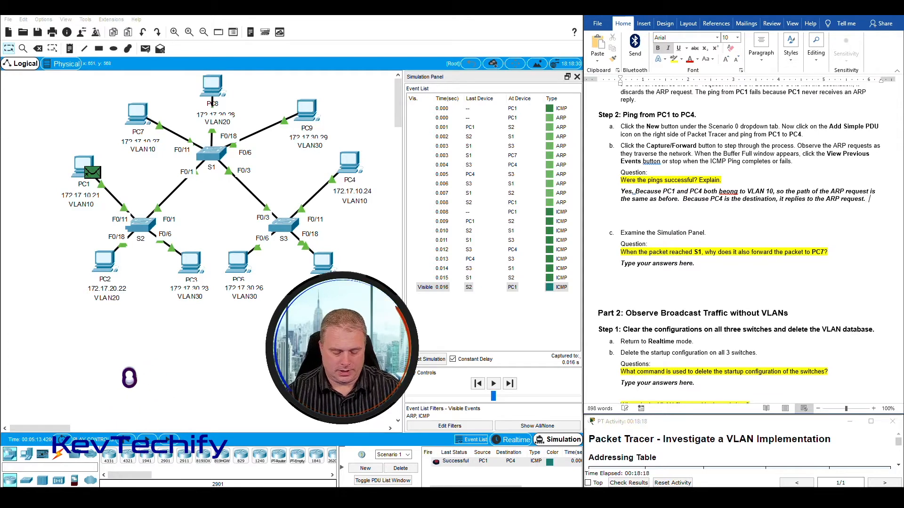
Add the sentence "PC1 is then able to send the ping with the destination MAC address for PC 4." to the ping success answer
{"action": "type", "text": "PC1"}
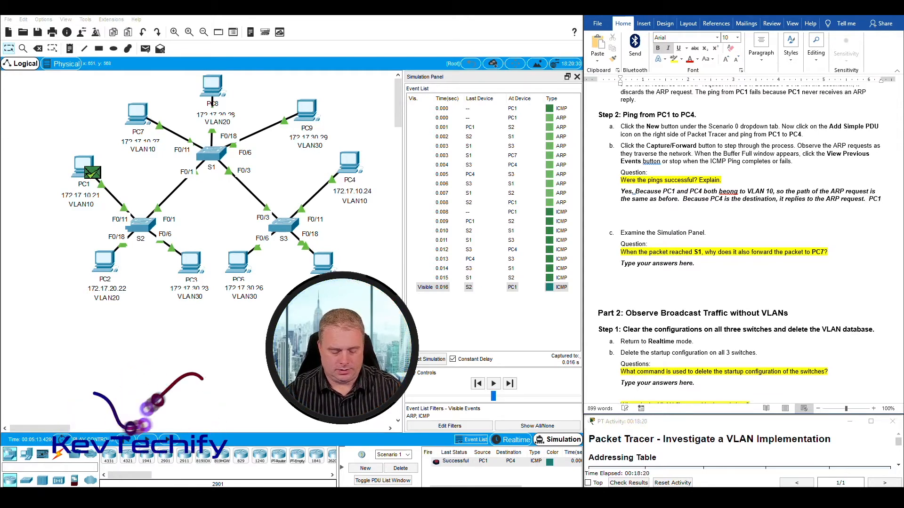
{"action": "type", "text": " is then"}
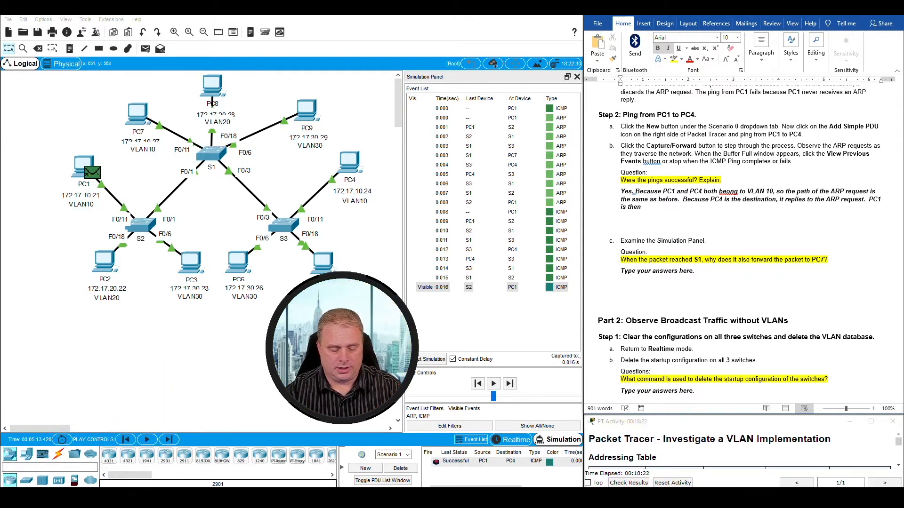
{"action": "type", "text": " able to send the ping with t"}
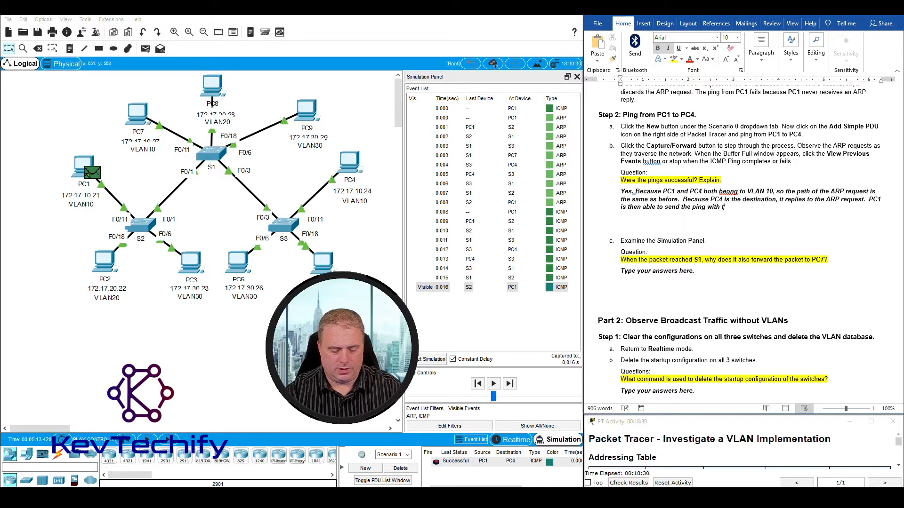
{"action": "type", "text": "he dest"}
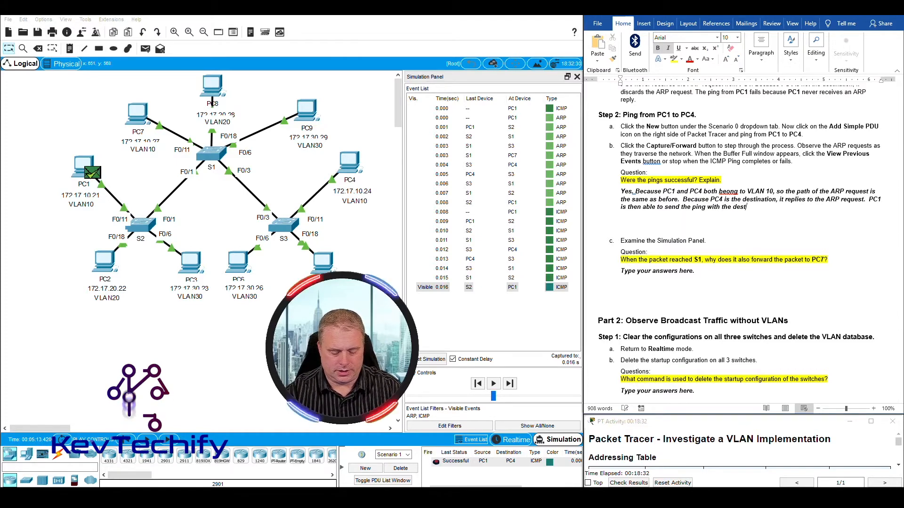
{"action": "type", "text": "ination M"}
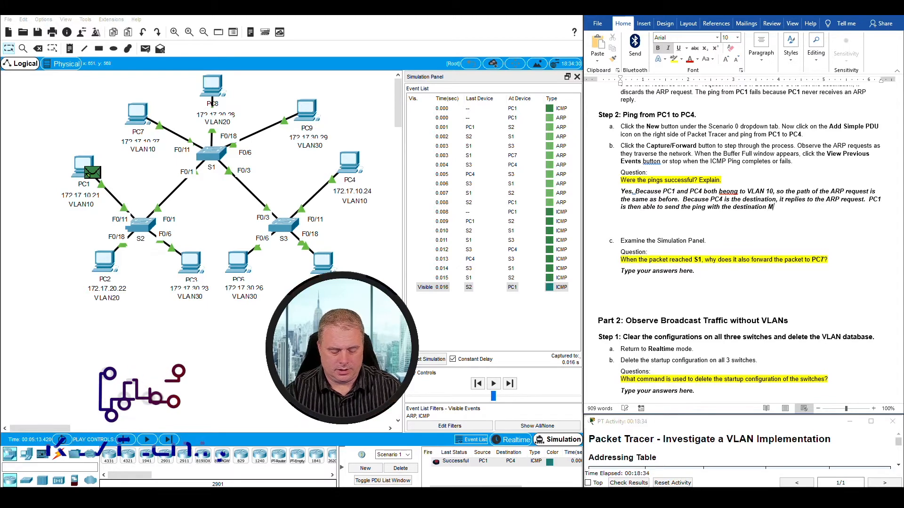
{"action": "type", "text": "AC address for PC 4."}
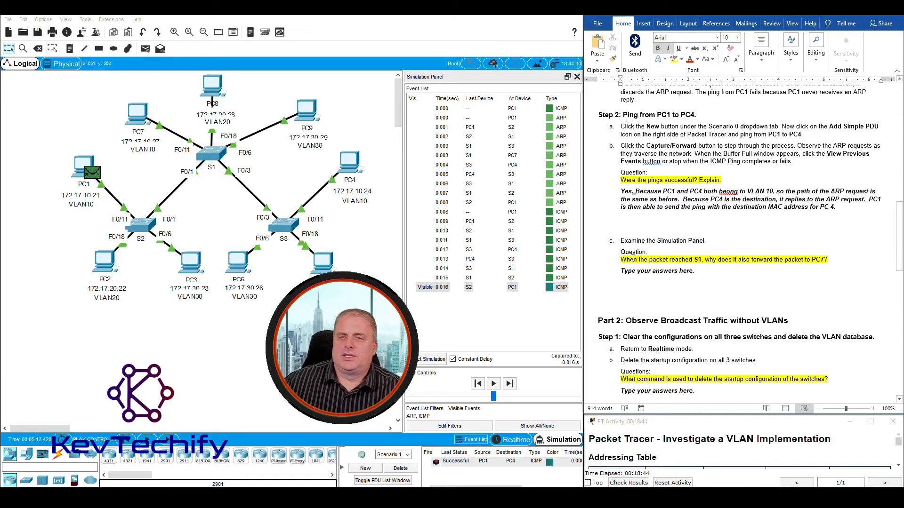
Examine the ARP event sent from S1 to PC7 in the simulation event list
{"action": "scroll", "coordinate": [635, 259], "scroll_direction": "down", "scroll_amount": 3}
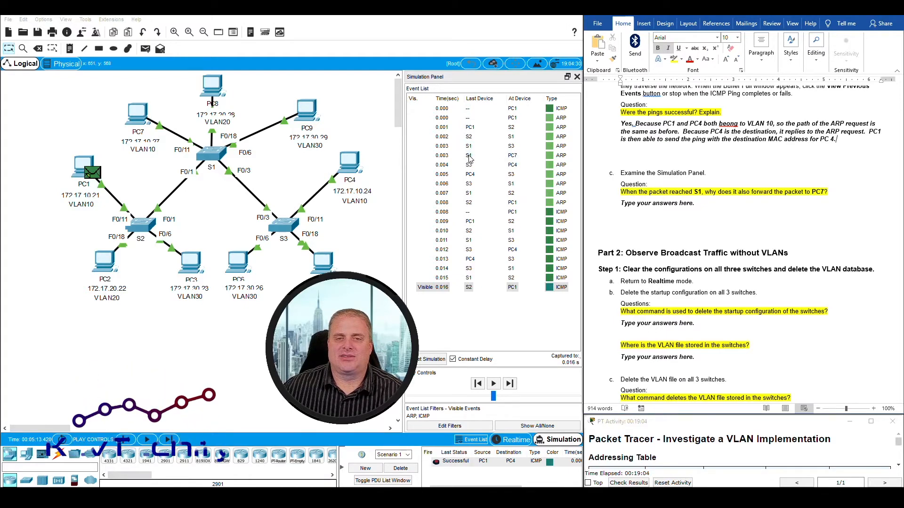
{"action": "left_click", "coordinate": [513, 159]}
{"action": "left_click", "coordinate": [577, 122]}
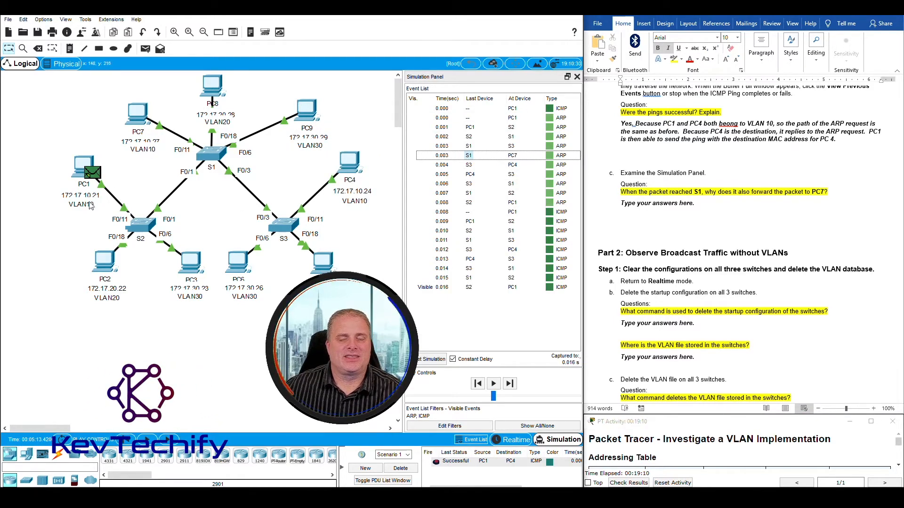
Replace the answer placeholder under the question about S1 forwarding to PC7 with "Because PC7 also blongs to VLAN10 and the ARP"
{"action": "left_click", "coordinate": [617, 202]}
{"action": "left_click_drag", "start_coordinate": [617, 201], "coordinate": [697, 206]}
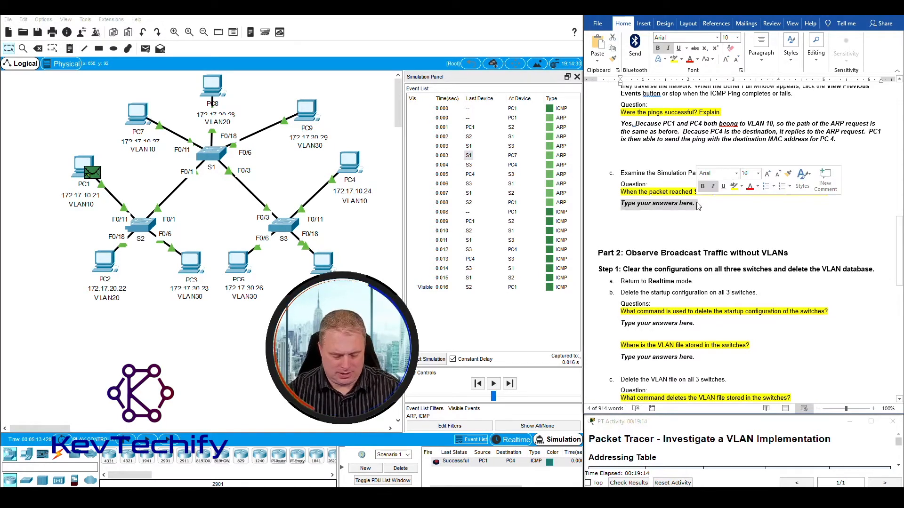
{"action": "type", "text": "Because "}
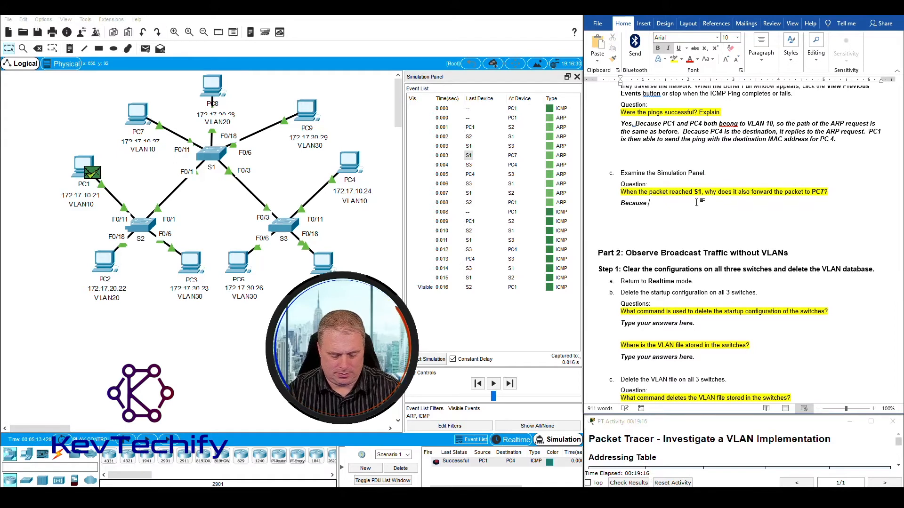
{"action": "type", "text": "PC7"}
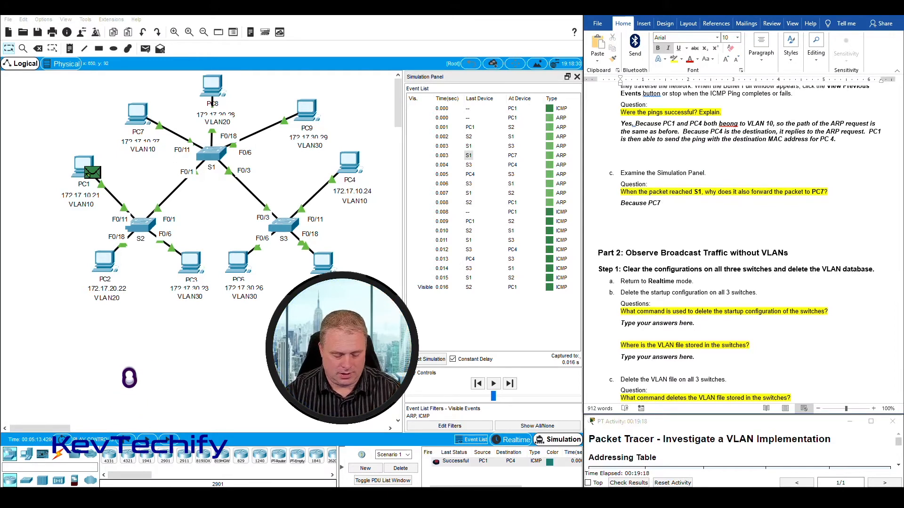
{"action": "type", "text": " also bl"}
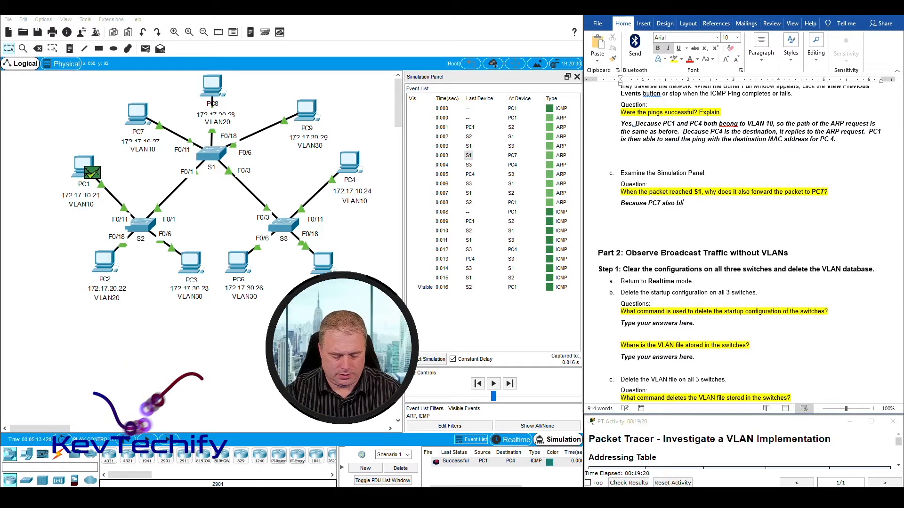
{"action": "type", "text": "ongs to VLAN10 and the ARP"}
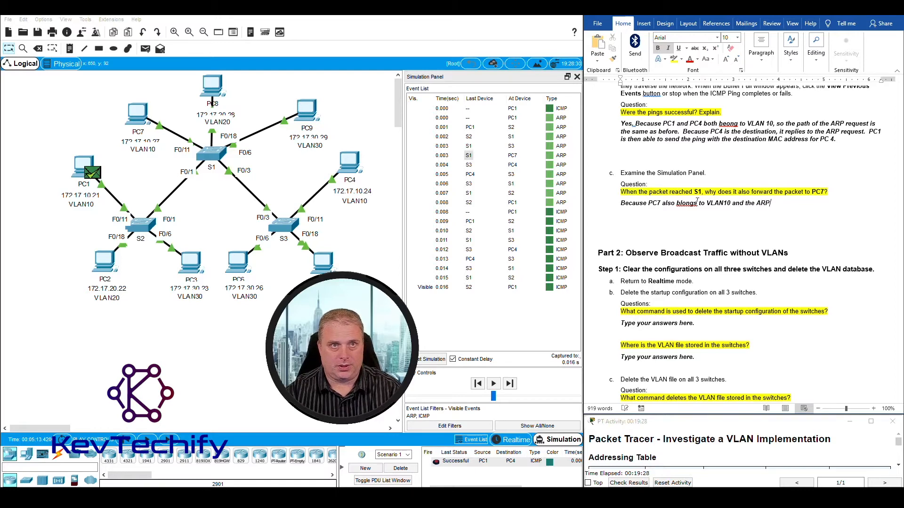
Continue the PC7 forwarding answer with "request was for VLAN 10, switches"
{"action": "type", "text": "e"}
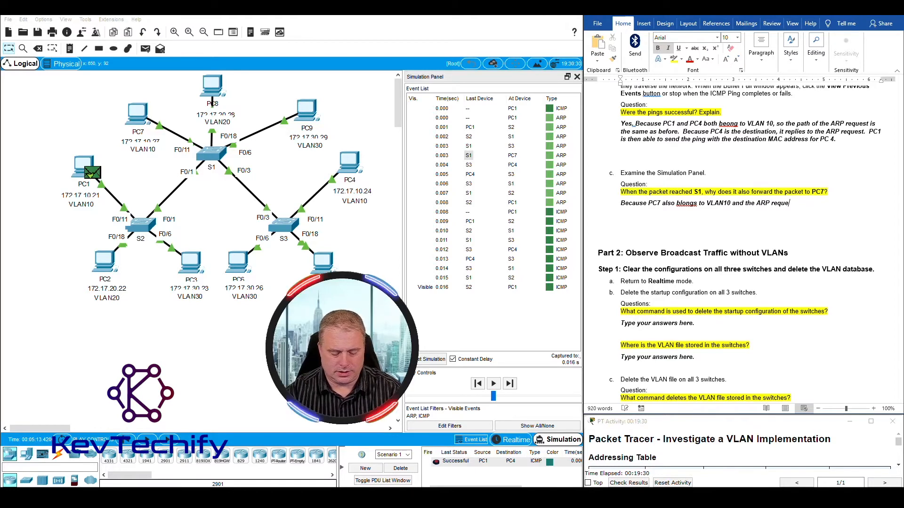
{"action": "type", "text": "st was"}
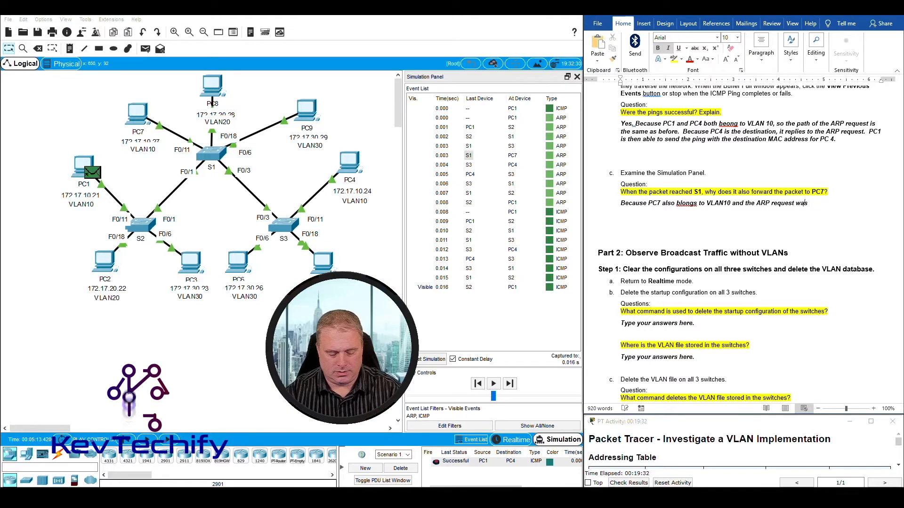
{"action": "type", "text": " for VLAN "}
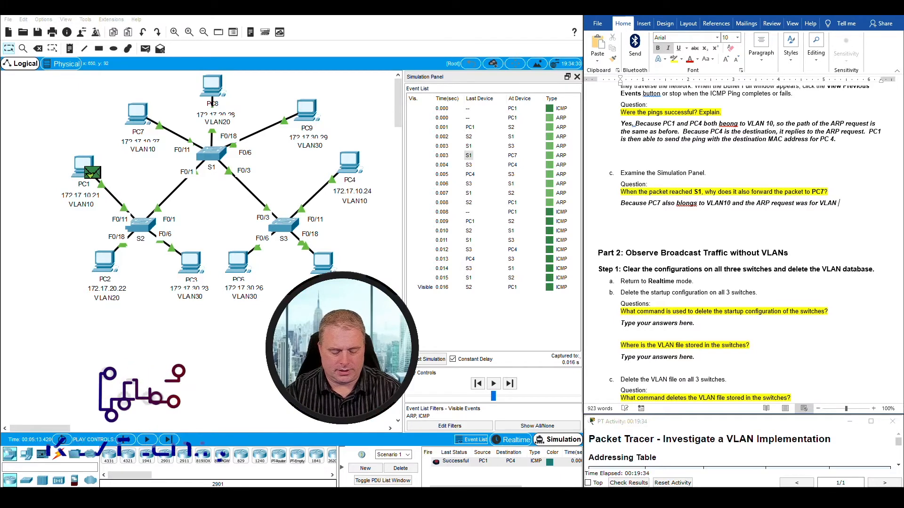
{"action": "type", "text": "10, "}
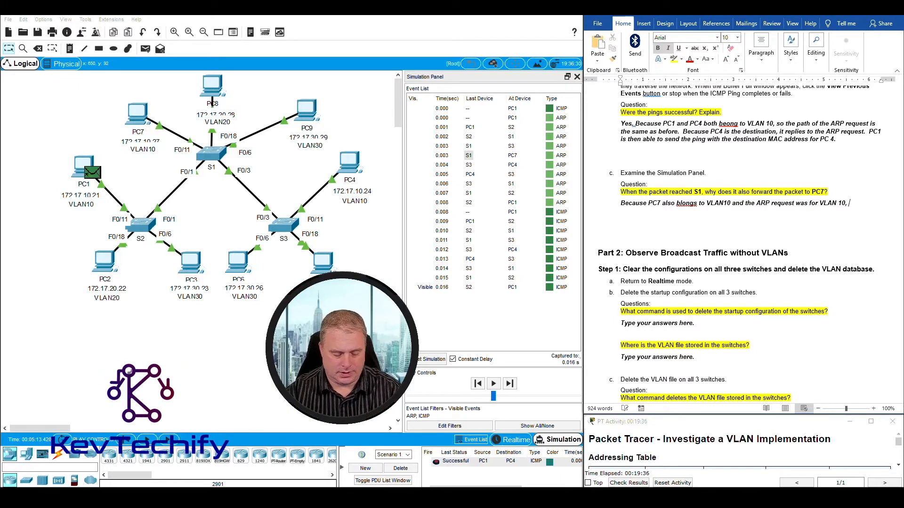
{"action": "type", "text": "swith"}
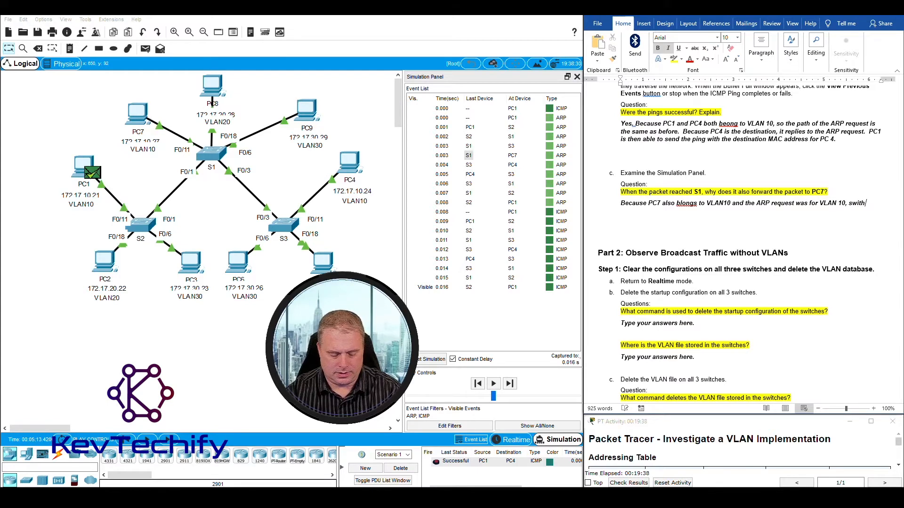
{"action": "type", "text": "ce"}
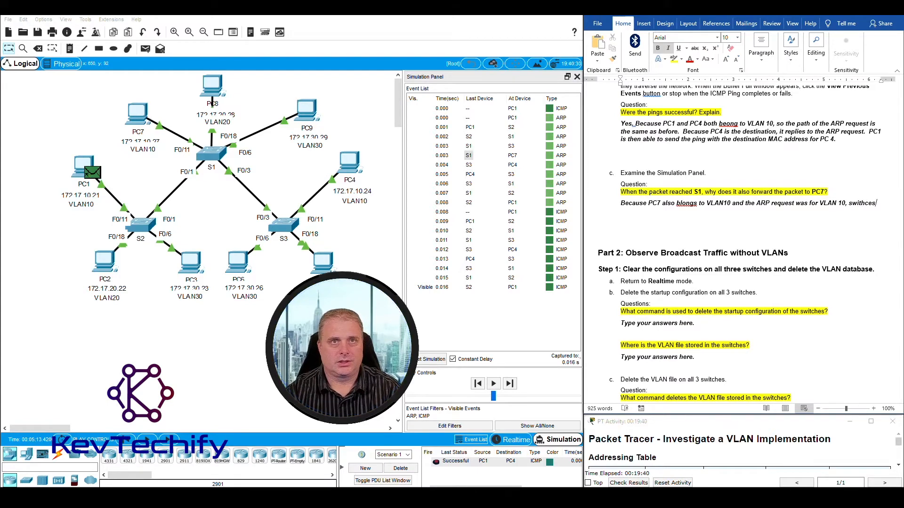
{"action": "type", "text": "s "}
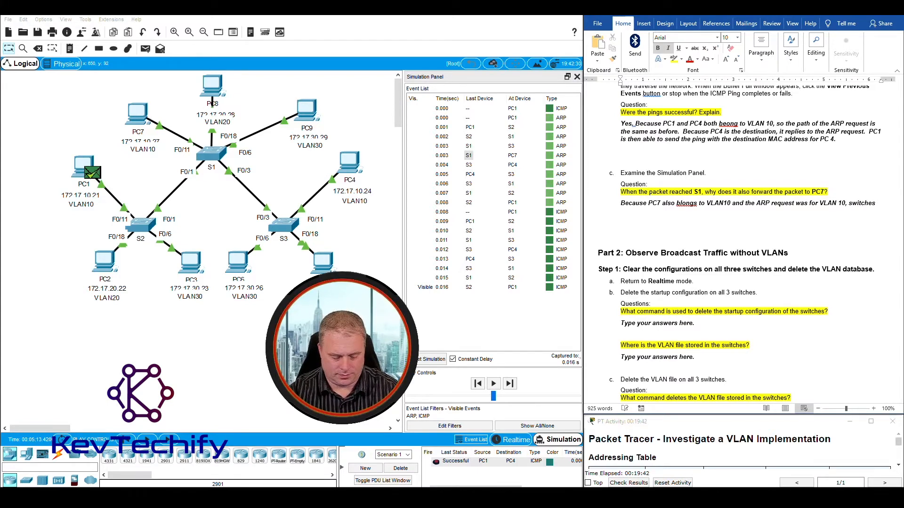
Finish the PC7 answer with "will forward to any device that are connected to VLAN in their port." and correct "blongs" to "belongs"
{"action": "type", "text": "will forward to"}
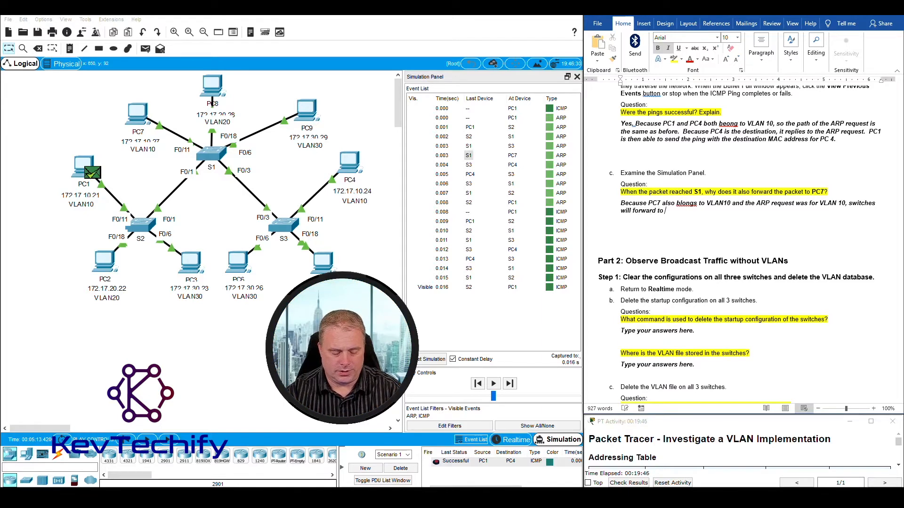
{"action": "type", "text": " any devi"}
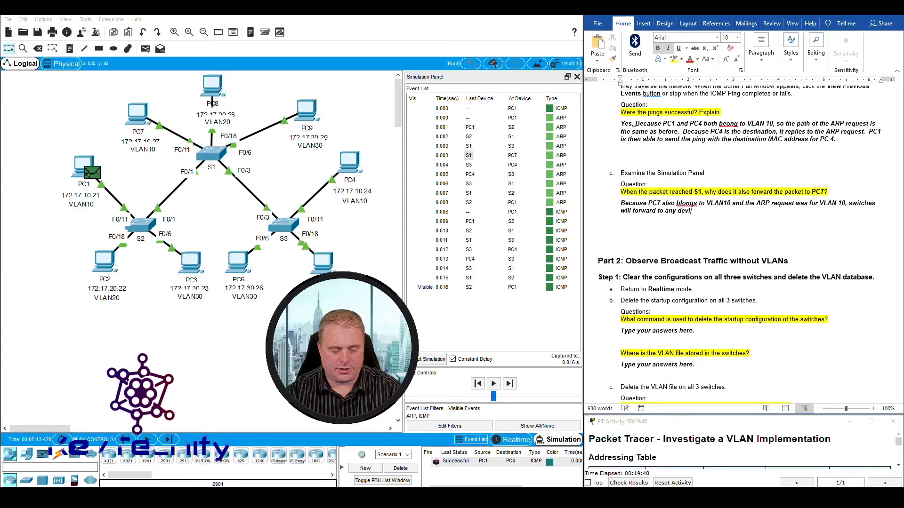
{"action": "type", "text": "ce that"}
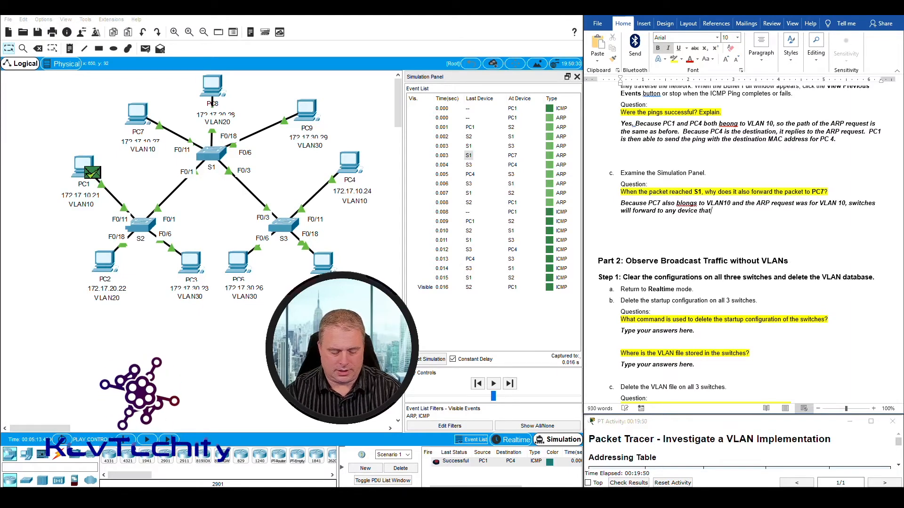
{"action": "type", "text": " are connected to VLAN in t"}
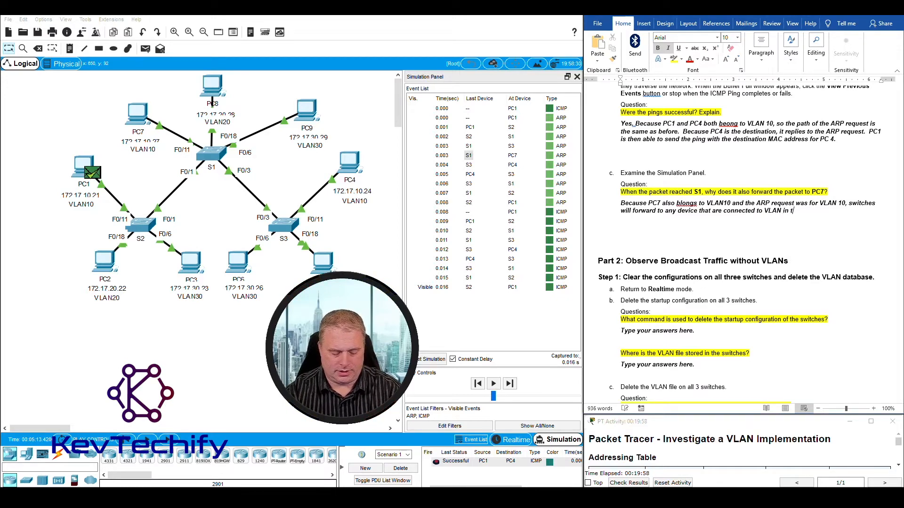
{"action": "type", "text": "heir port."}
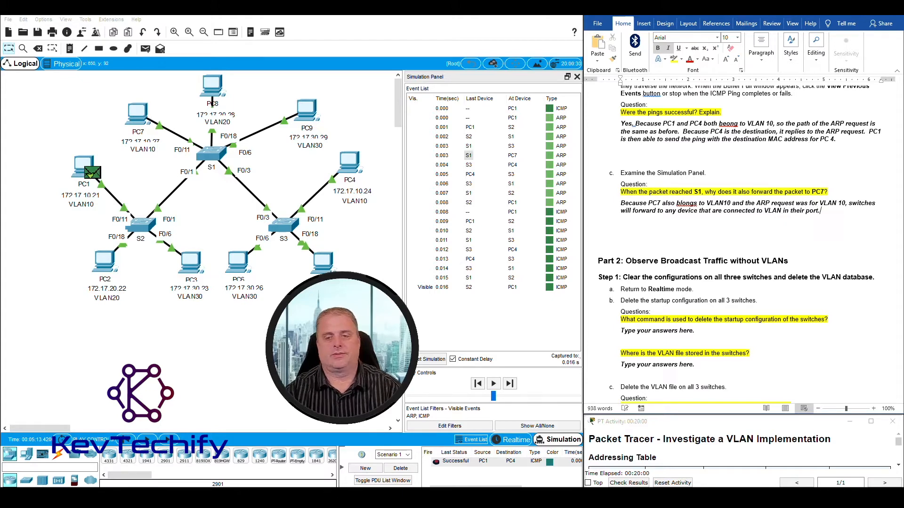
{"action": "right_click", "coordinate": [686, 203]}
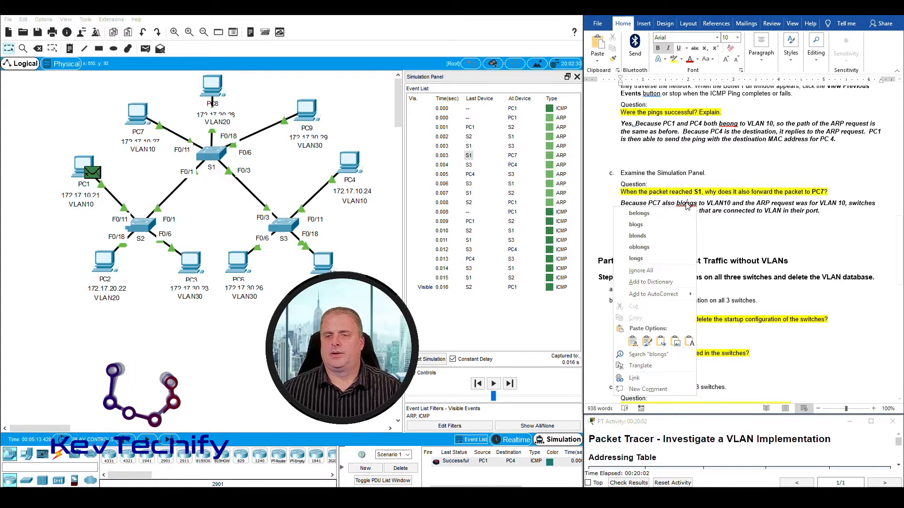
{"action": "left_click", "coordinate": [635, 224]}
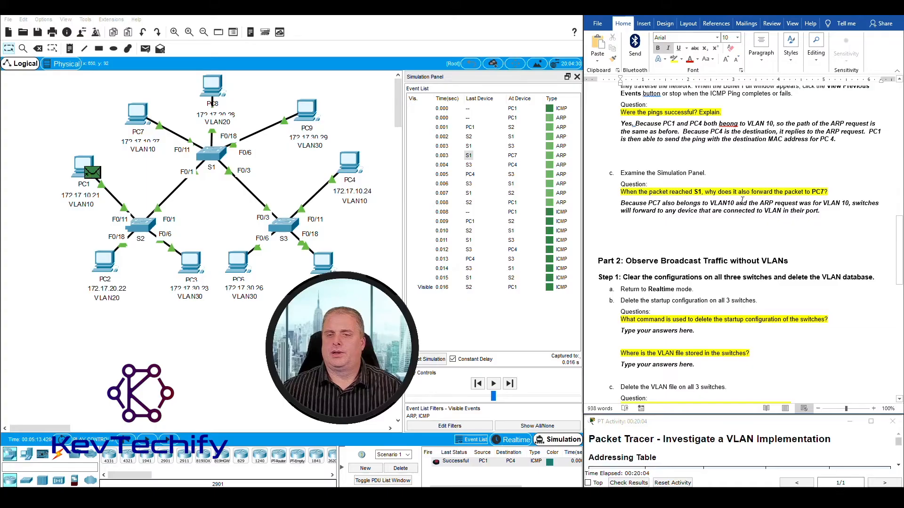
Return the network simulation to Realtime mode, as Part 2 Step 1a of the worksheet instructs
{"action": "scroll", "coordinate": [741, 200], "scroll_direction": "down", "scroll_amount": 6}
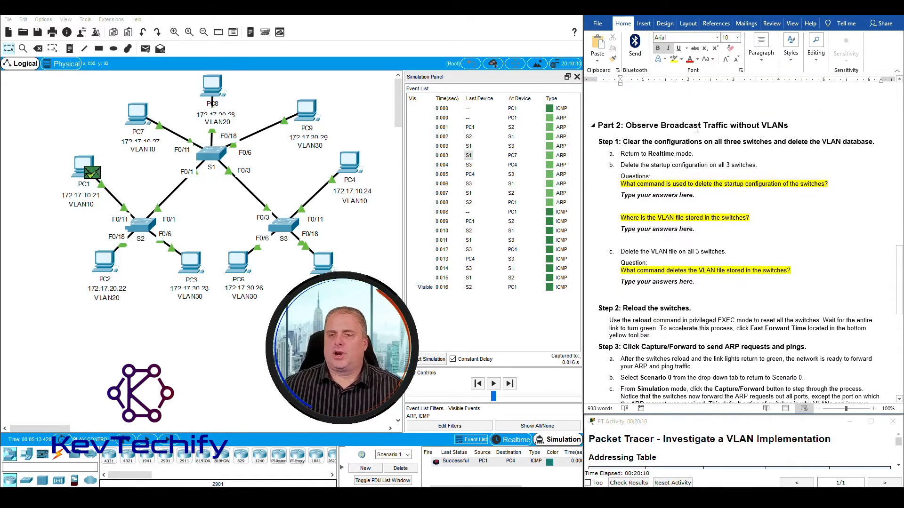
{"action": "scroll", "coordinate": [738, 212], "scroll_direction": "up", "scroll_amount": 6}
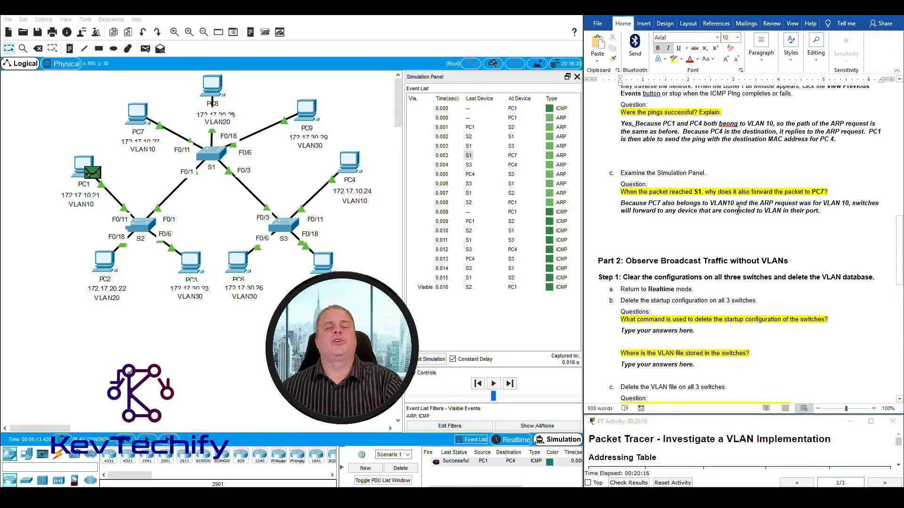
{"action": "scroll", "coordinate": [738, 211], "scroll_direction": "down", "scroll_amount": 6}
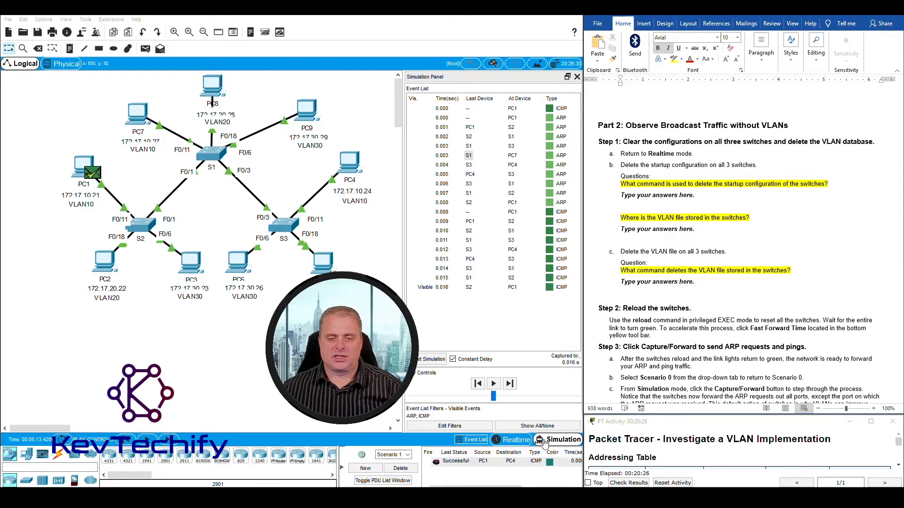
{"action": "left_click", "coordinate": [514, 443]}
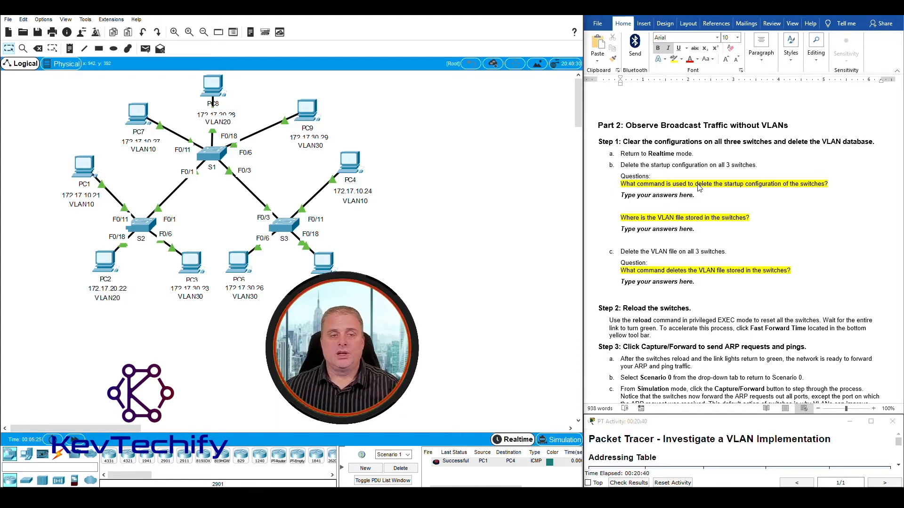
Replace the answer placeholder under the question on deleting the switches' startup configuration with "Switch# erase starup-config"
{"action": "left_click", "coordinate": [621, 197]}
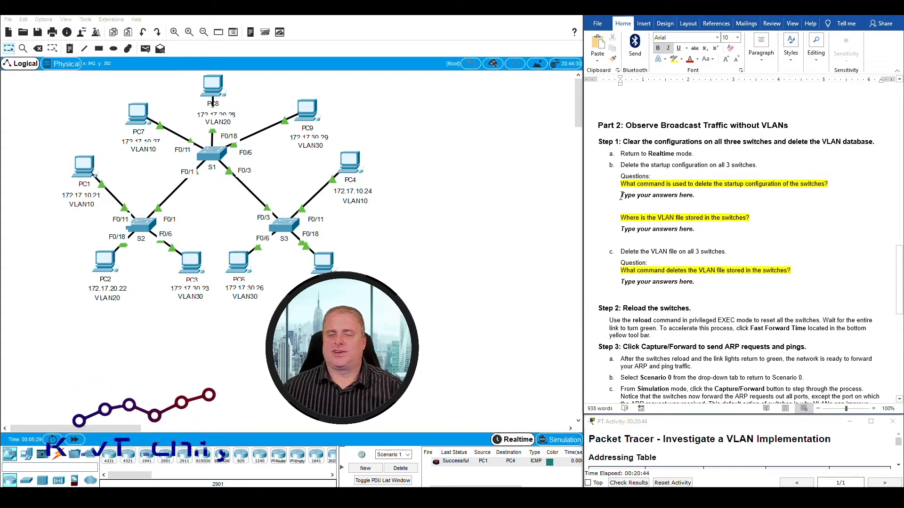
{"action": "left_click_drag", "start_coordinate": [621, 197], "coordinate": [697, 198]}
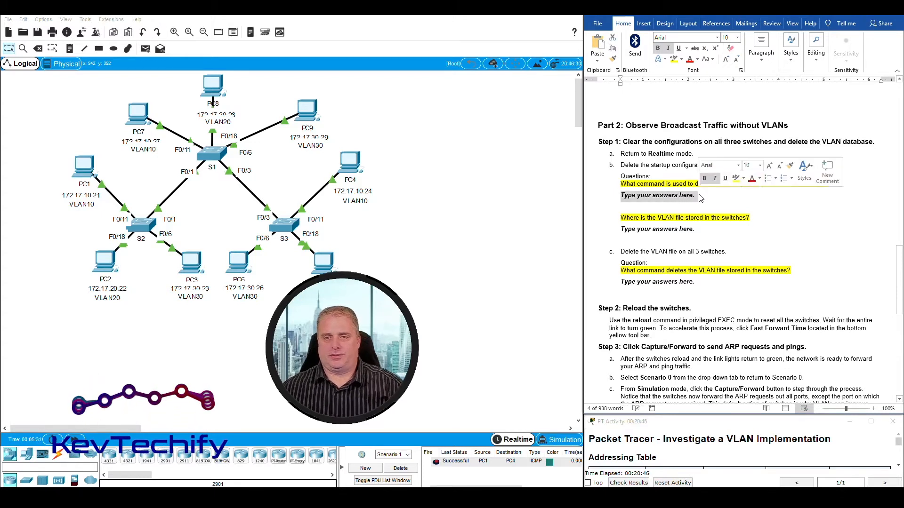
{"action": "type", "text": "s"}
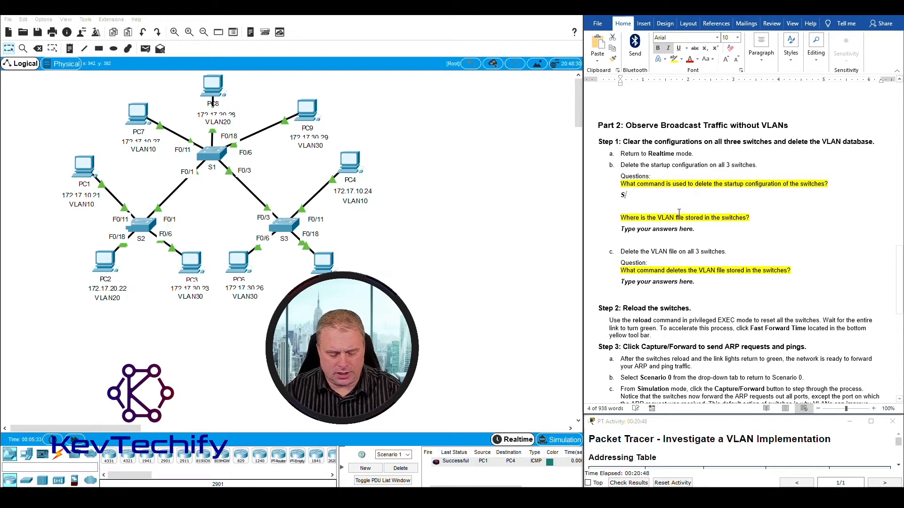
{"action": "type", "text": "iw"}
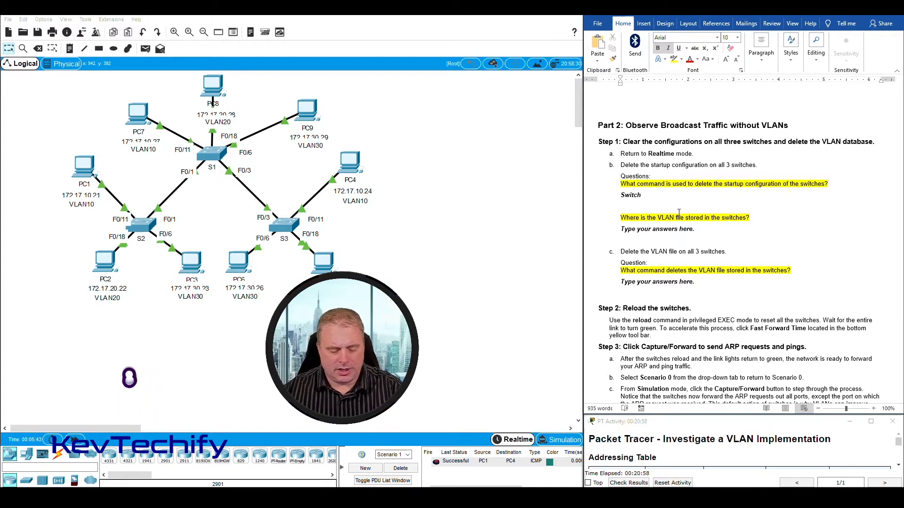
{"action": "type", "text": "#"}
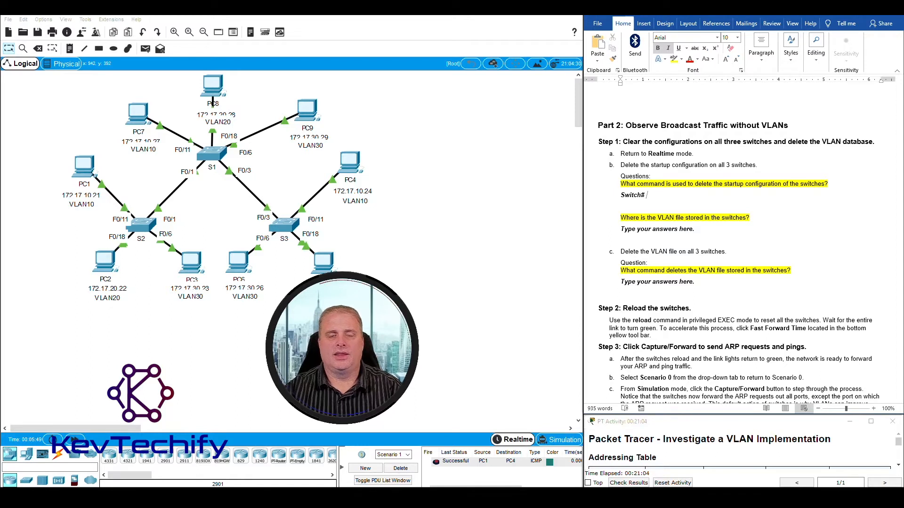
{"action": "type", "text": "erase"}
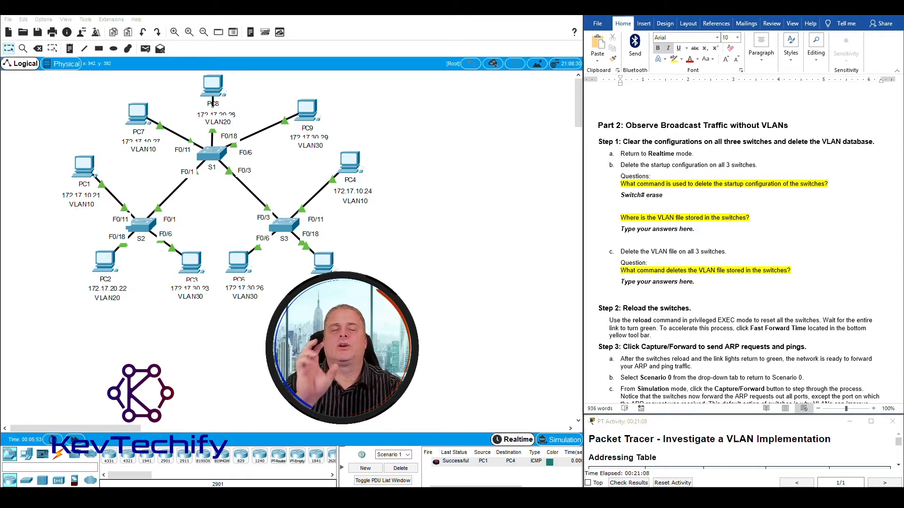
{"action": "type", "text": " s"}
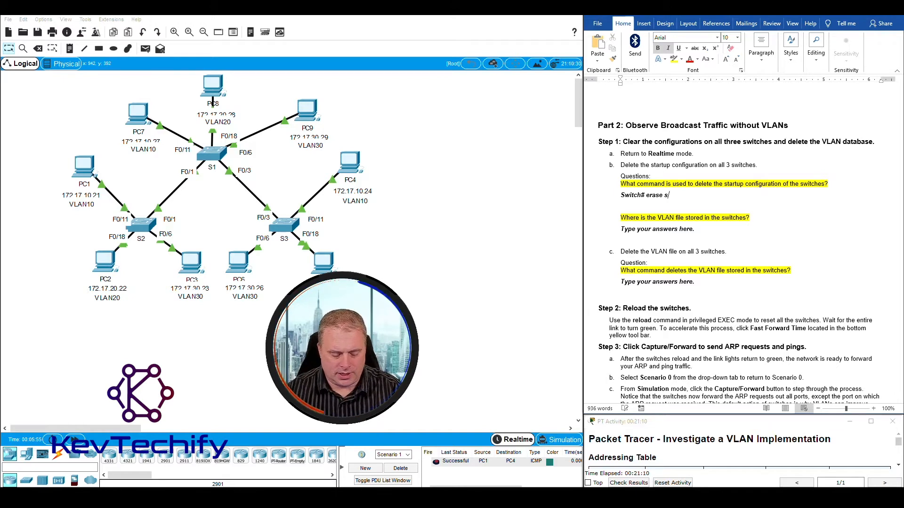
{"action": "type", "text": "tarup-config"}
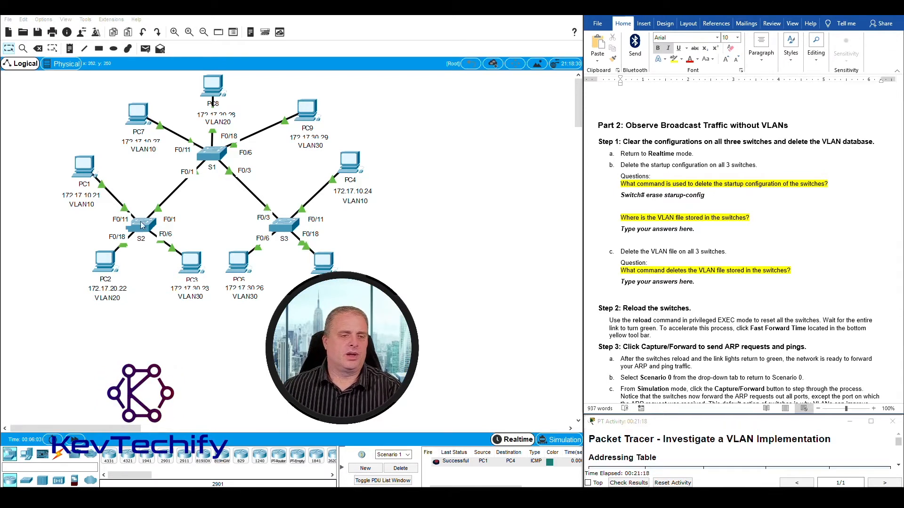
Open switch S1's command line and enter privileged EXEC mode with "en"
{"action": "left_click", "coordinate": [211, 154]}
{"action": "left_click_drag", "start_coordinate": [439, 111], "coordinate": [223, 20]}
{"action": "left_click", "coordinate": [175, 31]}
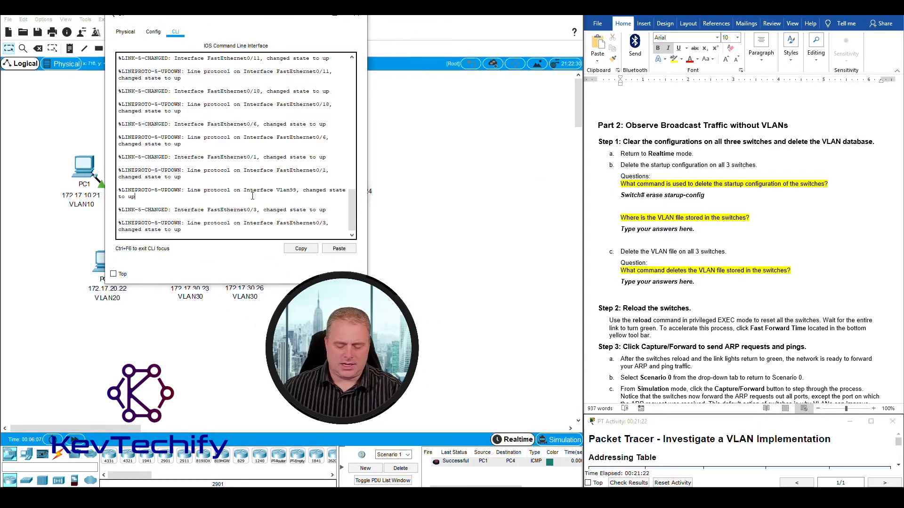
{"action": "key", "text": "Return"}
{"action": "key", "text": "Return"}
{"action": "key", "text": "Return"}
{"action": "type", "text": "en"}
{"action": "key", "text": "Return"}
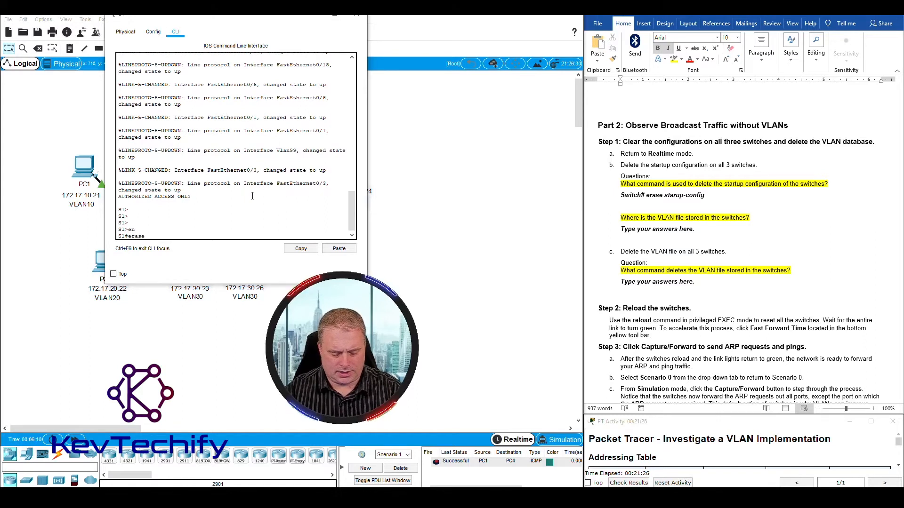
Run "erase startup-config" on S1, confirm the erase, and put the S1 window away
{"action": "type", "text": "erase startup"}
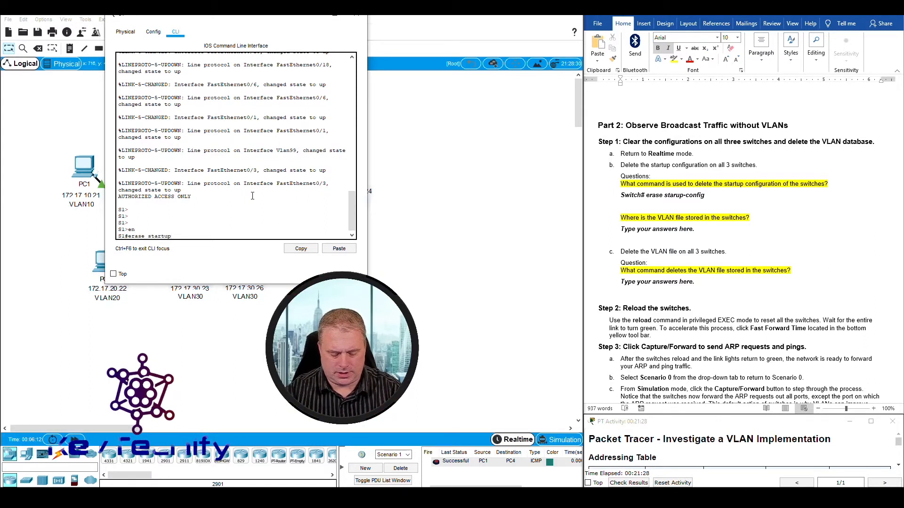
{"action": "type", "text": "-config"}
{"action": "key", "text": "Return"}
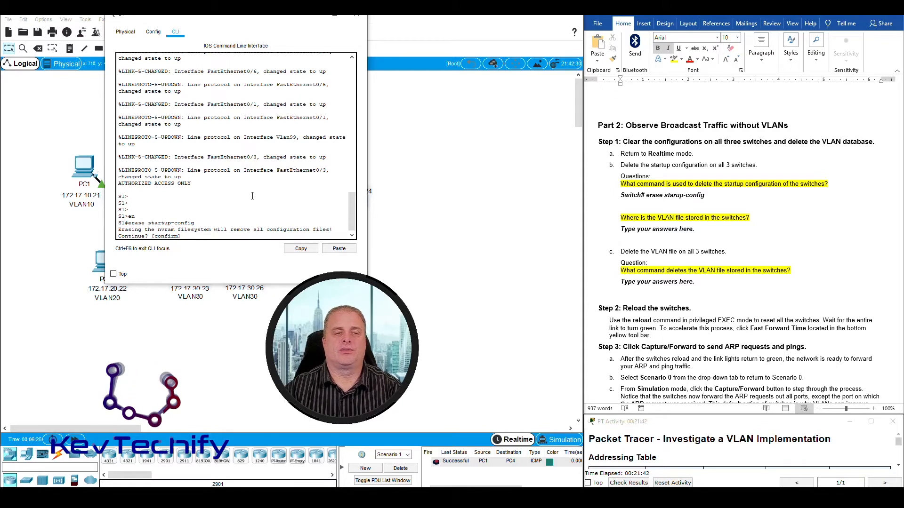
{"action": "key", "text": "Return"}
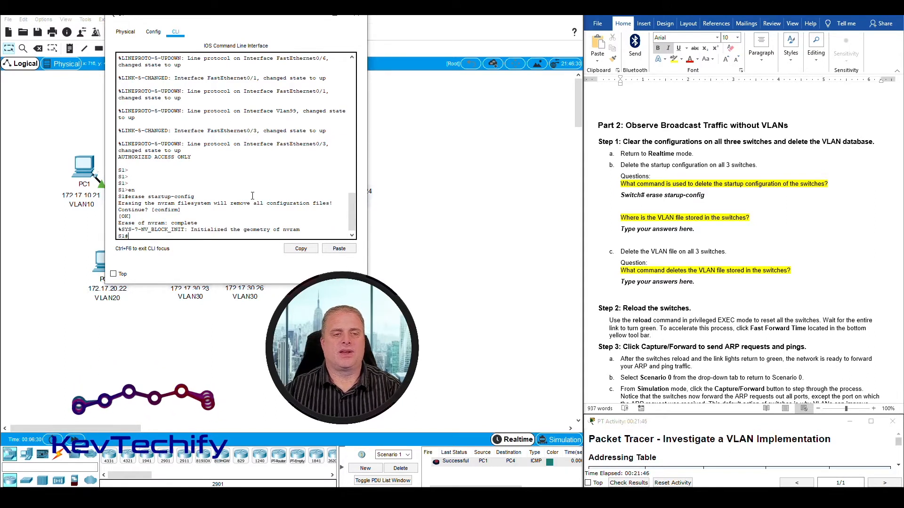
{"action": "left_click", "coordinate": [315, 17]}
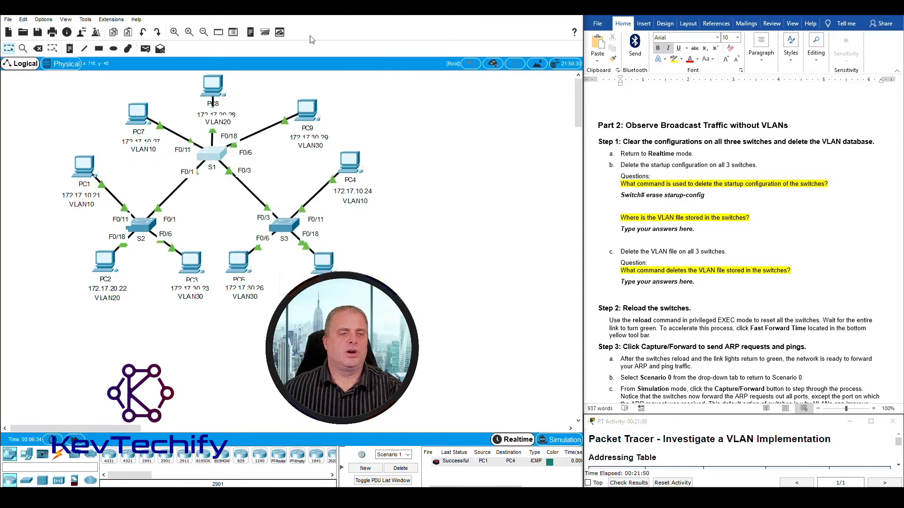
Open switch S2's command line in a widened device window and enter privileged EXEC mode with "enable"
{"action": "left_click", "coordinate": [148, 233]}
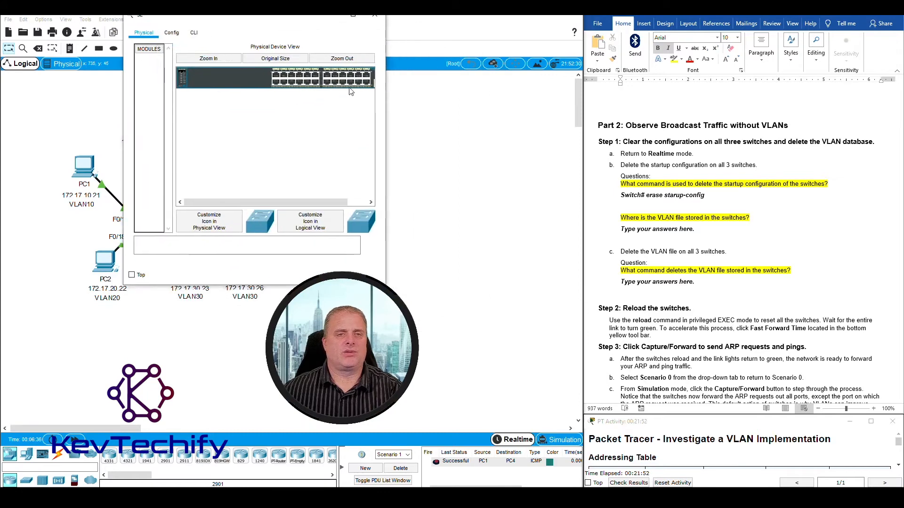
{"action": "left_click_drag", "start_coordinate": [386, 125], "coordinate": [487, 124]}
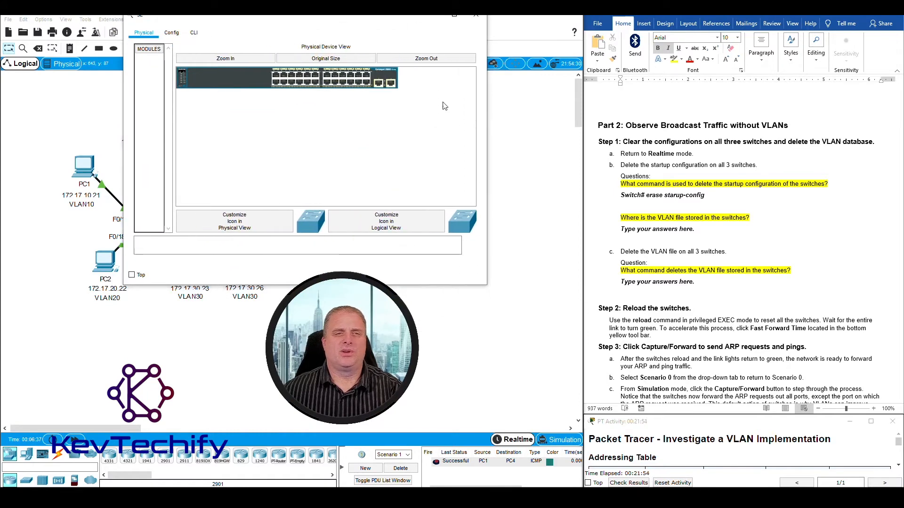
{"action": "left_click", "coordinate": [171, 32]}
{"action": "left_click", "coordinate": [318, 264]}
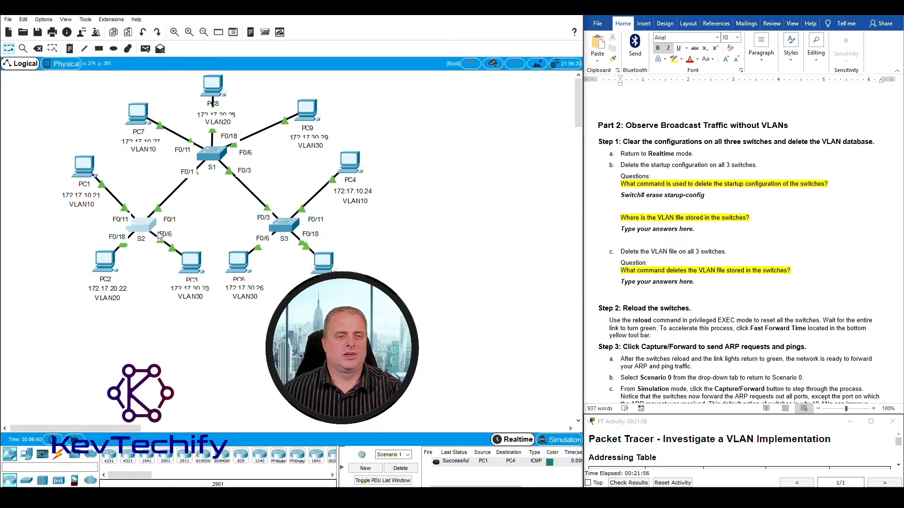
{"action": "left_click", "coordinate": [147, 228]}
{"action": "left_click", "coordinate": [192, 35]}
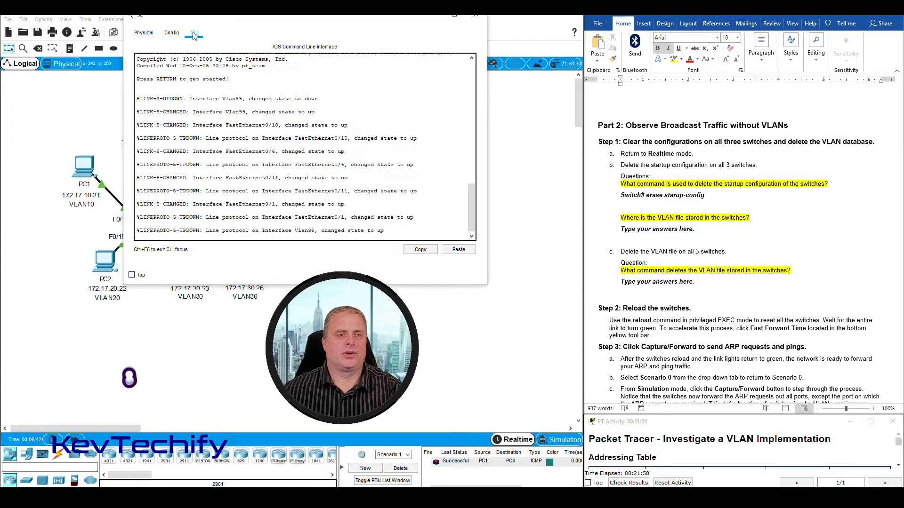
{"action": "key", "text": "Return"}
{"action": "key", "text": "Return"}
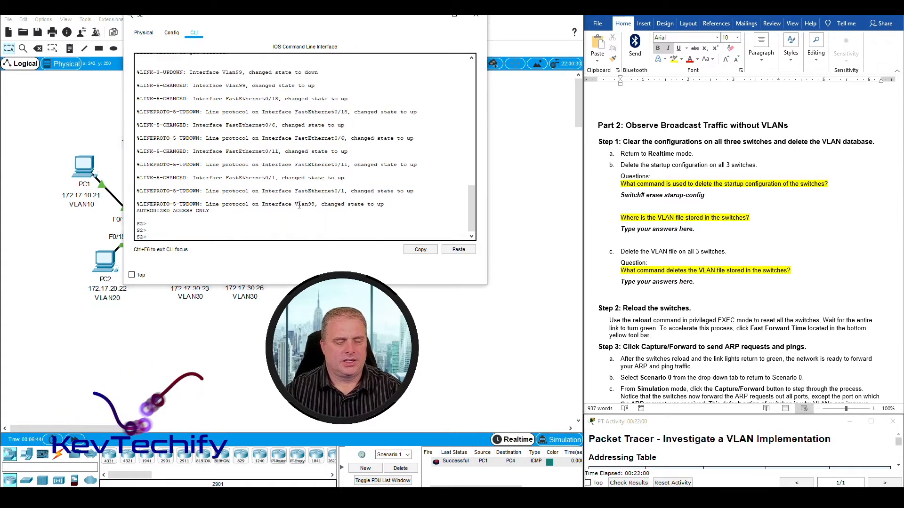
{"action": "type", "text": "enable"}
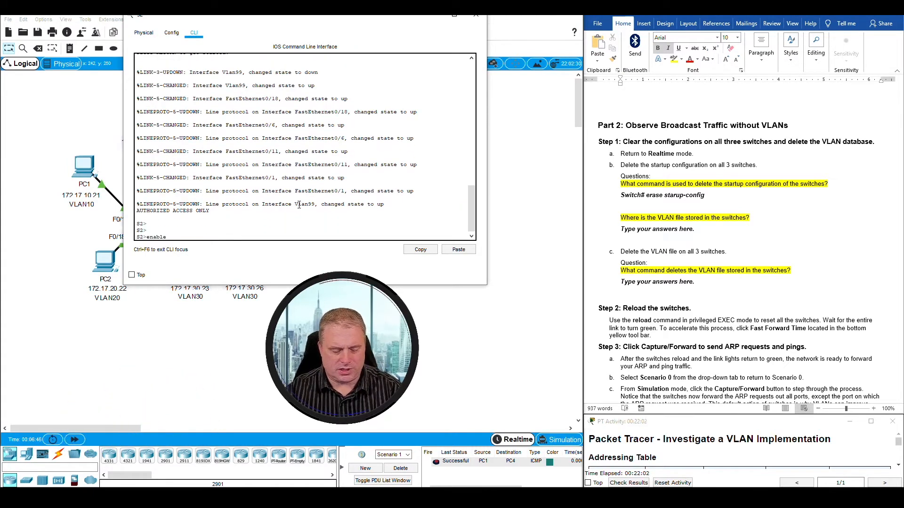
{"action": "key", "text": "Return"}
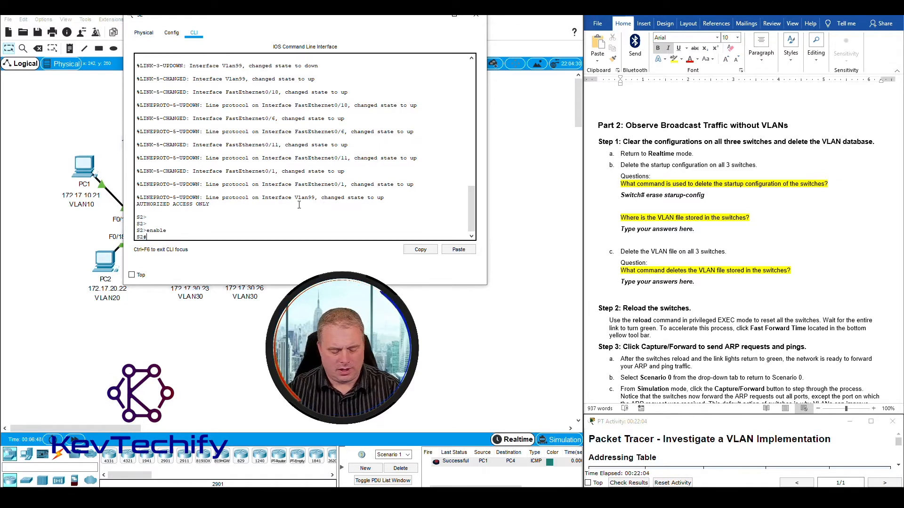
Run "erase startup-config" on S2, confirm the erase, and put the S2 window away
{"action": "type", "text": "erase "}
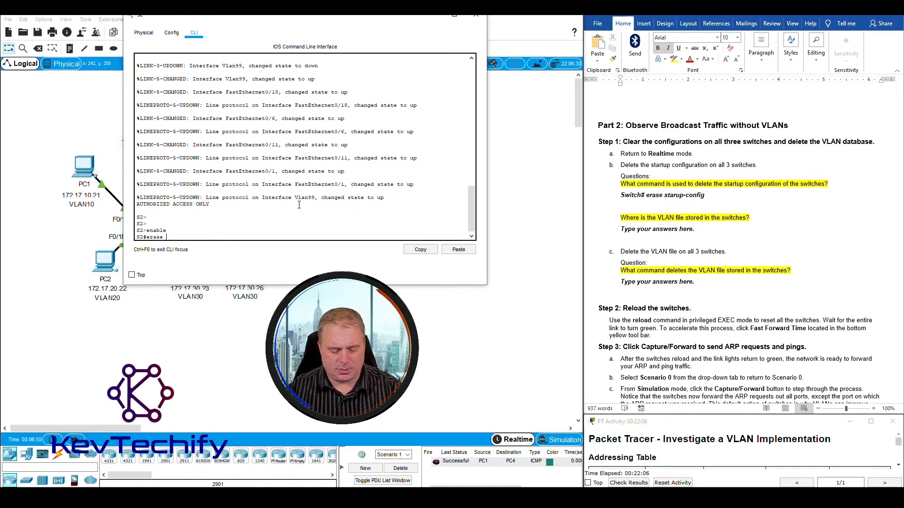
{"action": "type", "text": "startup"}
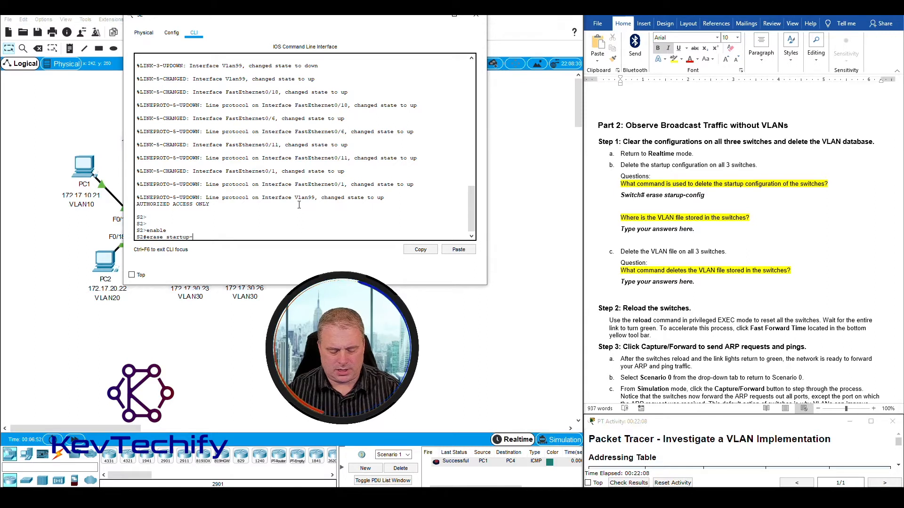
{"action": "type", "text": "-config"}
{"action": "key", "text": "Return"}
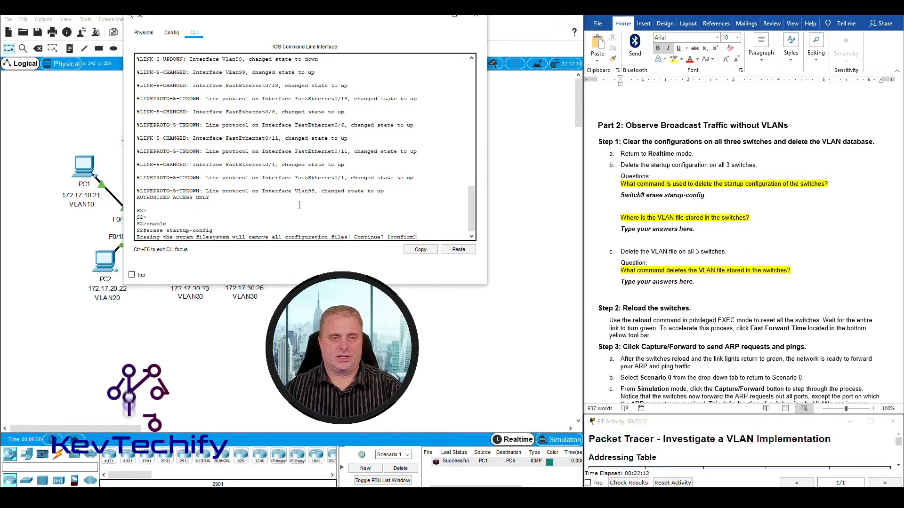
{"action": "key", "text": "Return"}
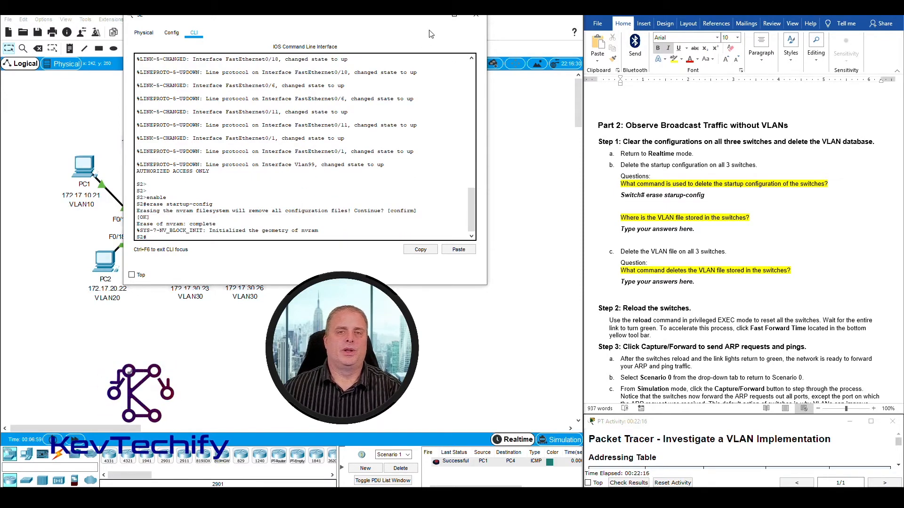
{"action": "left_click", "coordinate": [434, 18]}
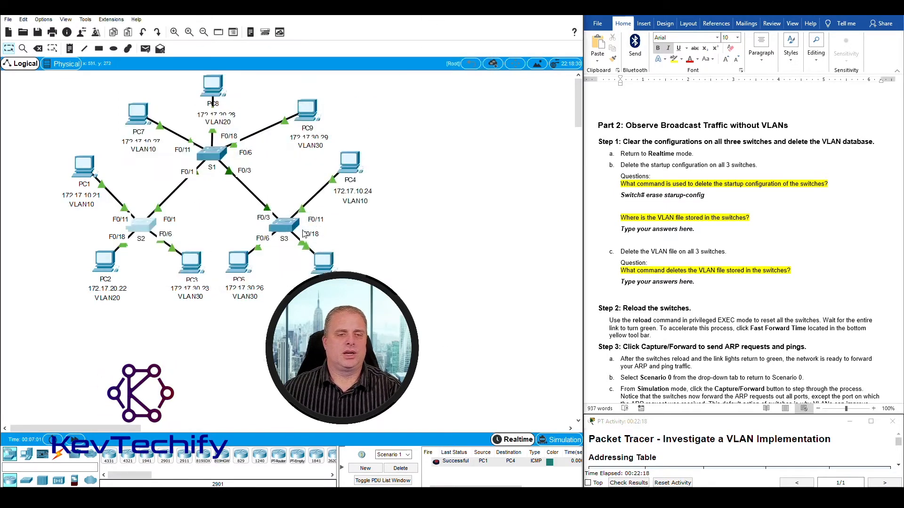
Open switch S3's command line in a widened device window and enter privileged EXEC mode with "enable"
{"action": "left_click", "coordinate": [303, 234]}
{"action": "left_click_drag", "start_coordinate": [500, 116], "coordinate": [286, 28]}
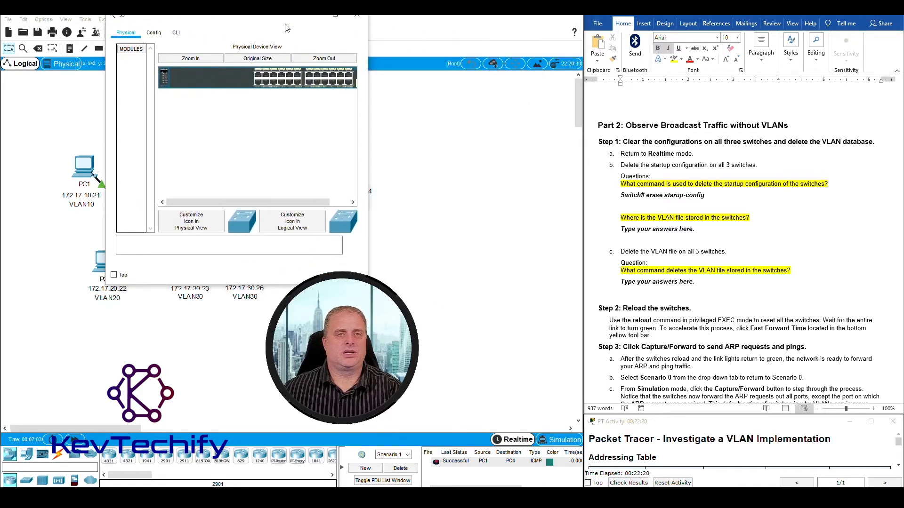
{"action": "left_click_drag", "start_coordinate": [368, 84], "coordinate": [477, 76]}
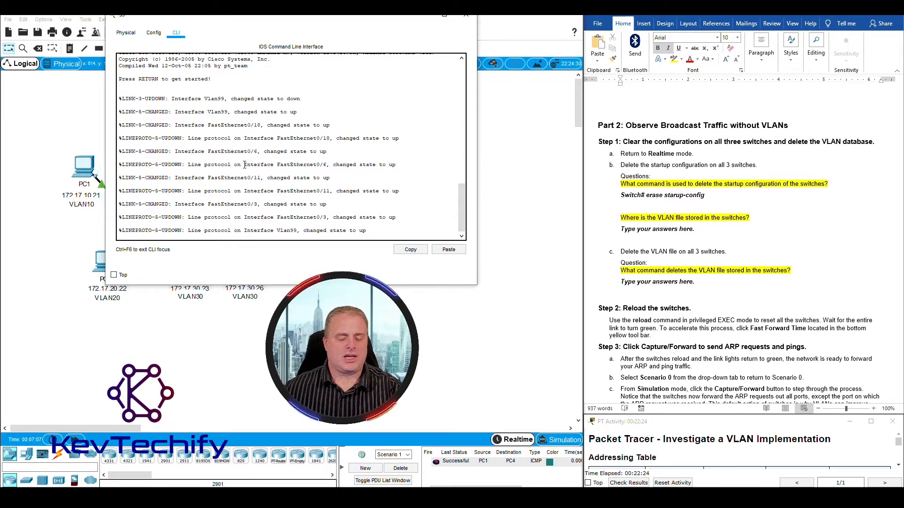
{"action": "key", "text": "Return"}
{"action": "key", "text": "Return"}
{"action": "key", "text": "Return"}
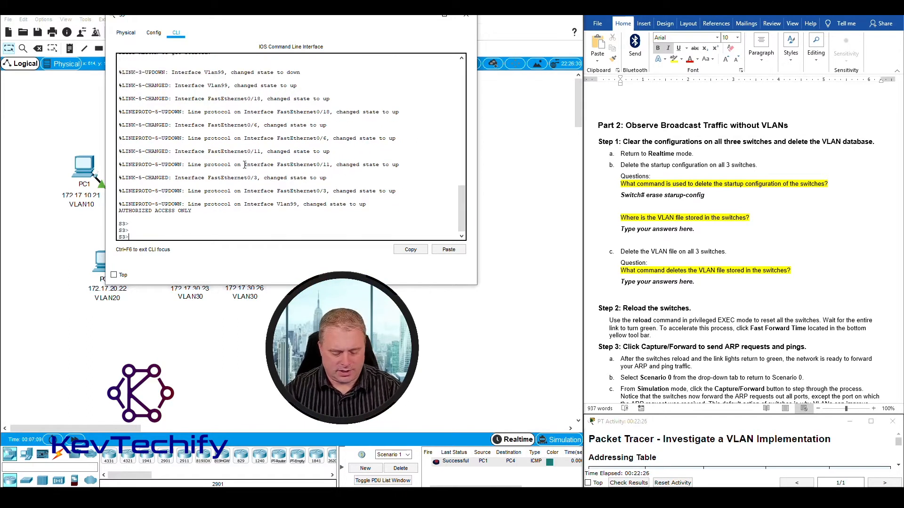
{"action": "type", "text": "enable"}
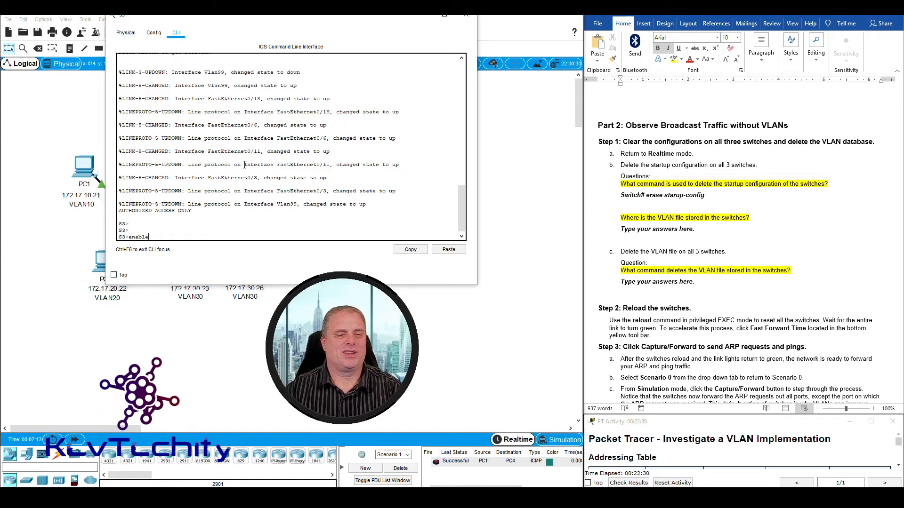
{"action": "key", "text": "Return"}
Run "erase startup-config" on S3 and confirm the erase
{"action": "type", "text": "eras"}
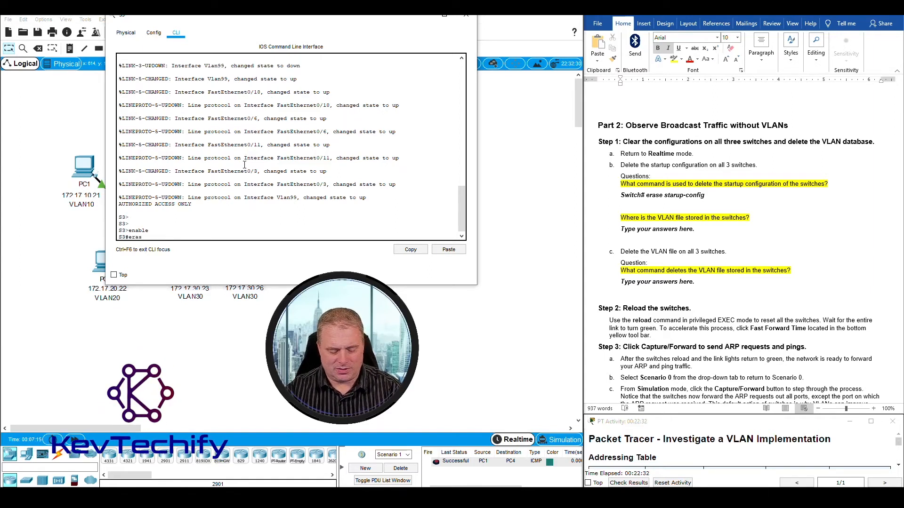
{"action": "type", "text": "e startup"}
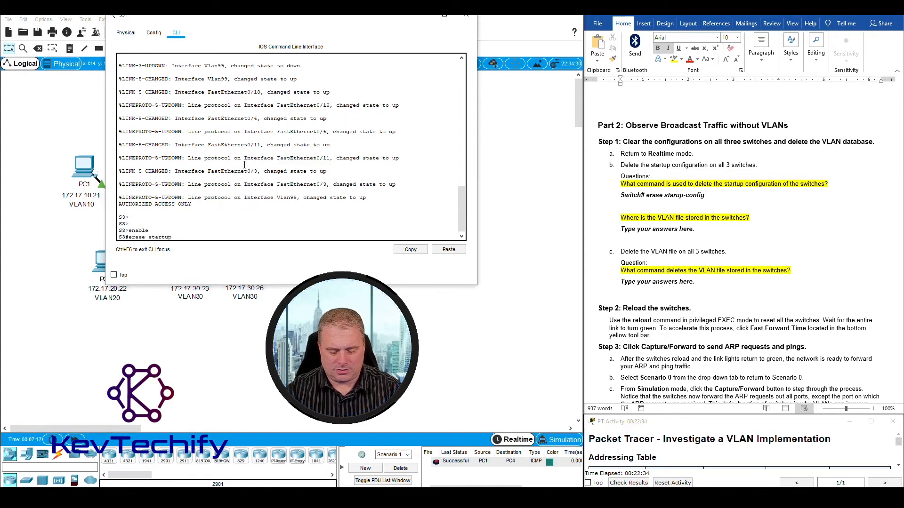
{"action": "type", "text": "-conf"}
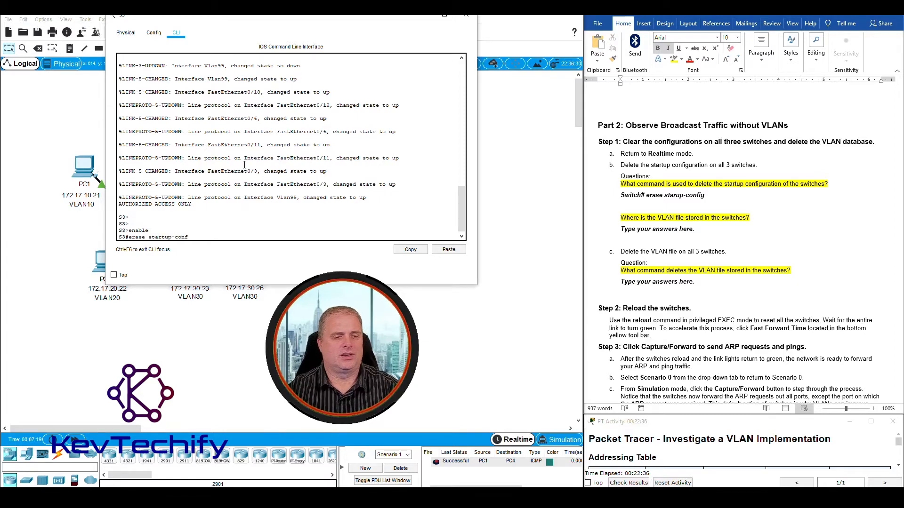
{"action": "type", "text": "ig"}
{"action": "key", "text": "Return"}
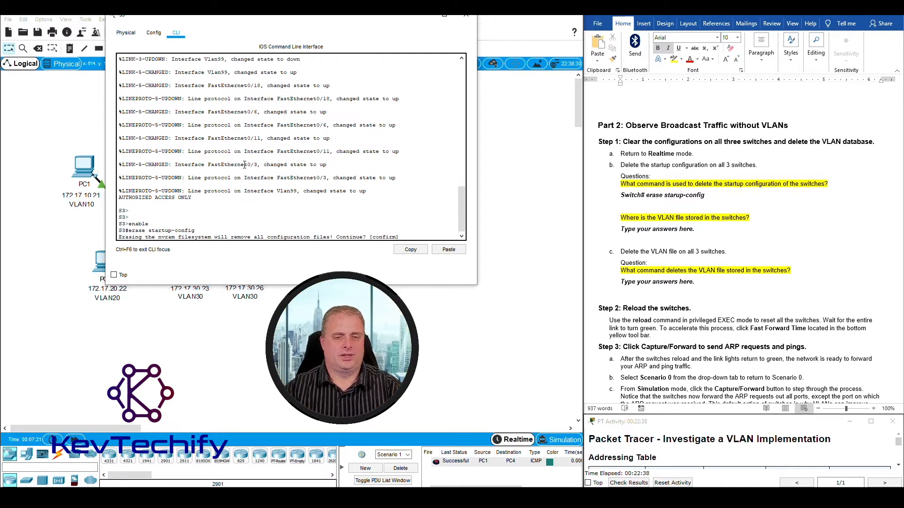
{"action": "key", "text": "Return"}
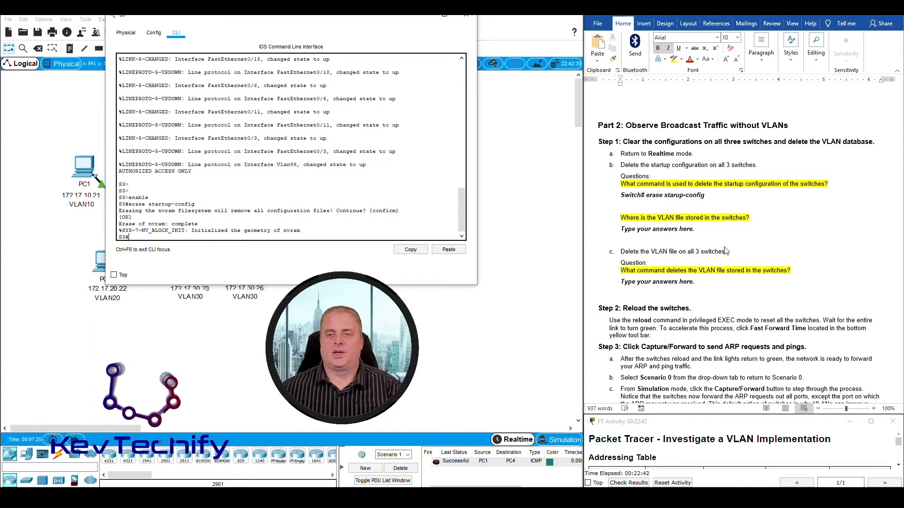
Replace the placeholder under "Where is the VLAN file stored in the switches?" with the answer "Flash:vlan.dat"
{"action": "left_click", "coordinate": [708, 195]}
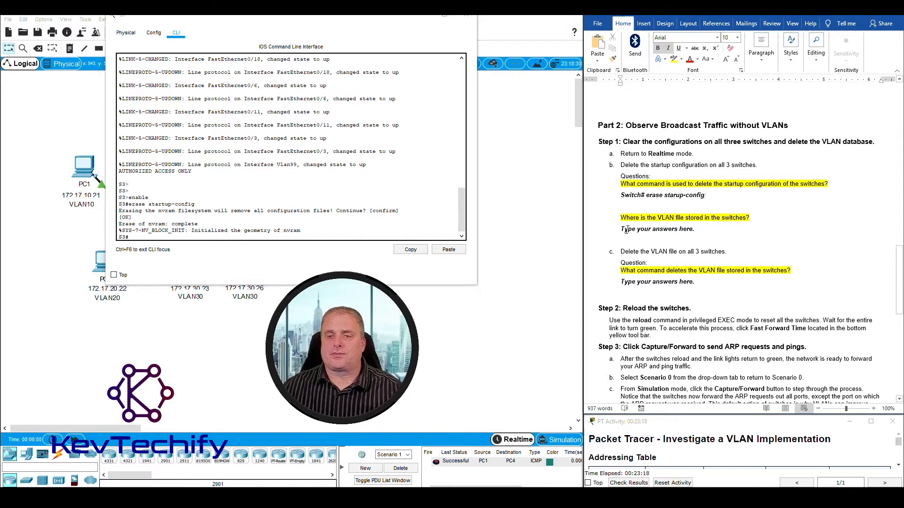
{"action": "left_click_drag", "start_coordinate": [630, 229], "coordinate": [705, 229]}
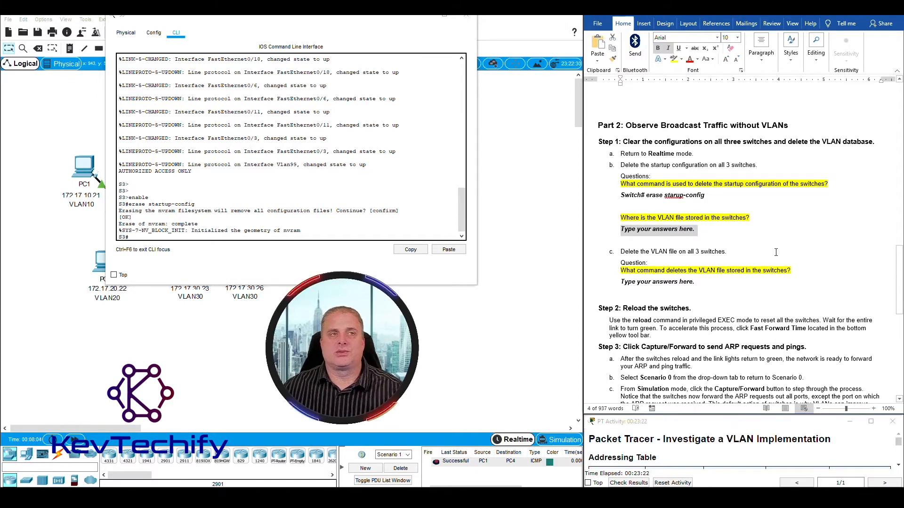
{"action": "type", "text": "flash"}
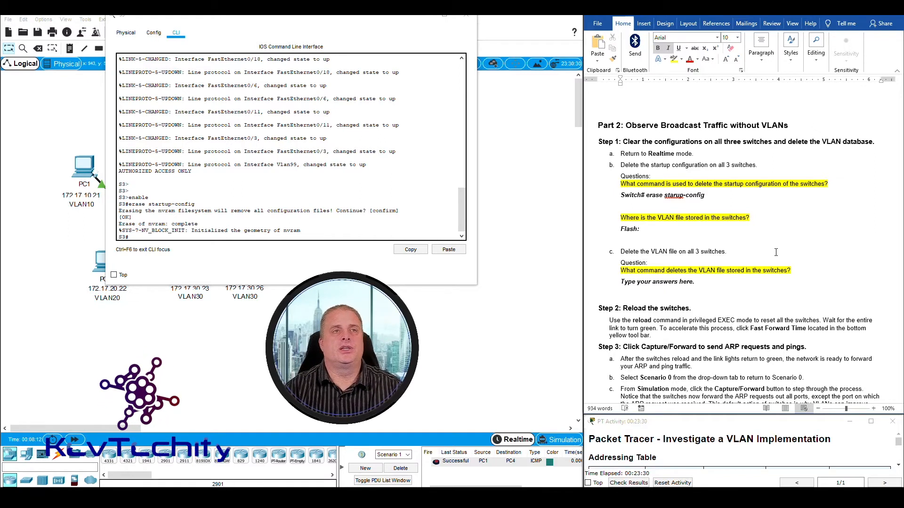
{"action": "type", "text": ":vla"}
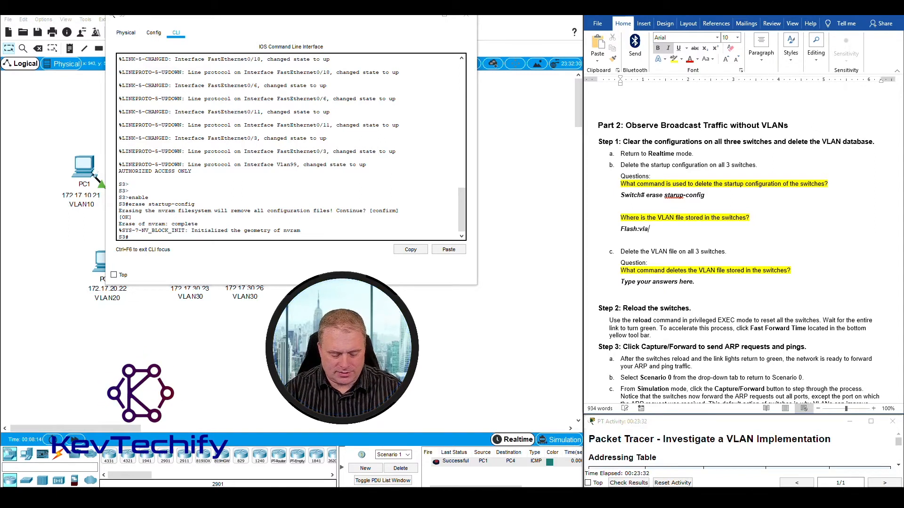
{"action": "type", "text": "n.dat"}
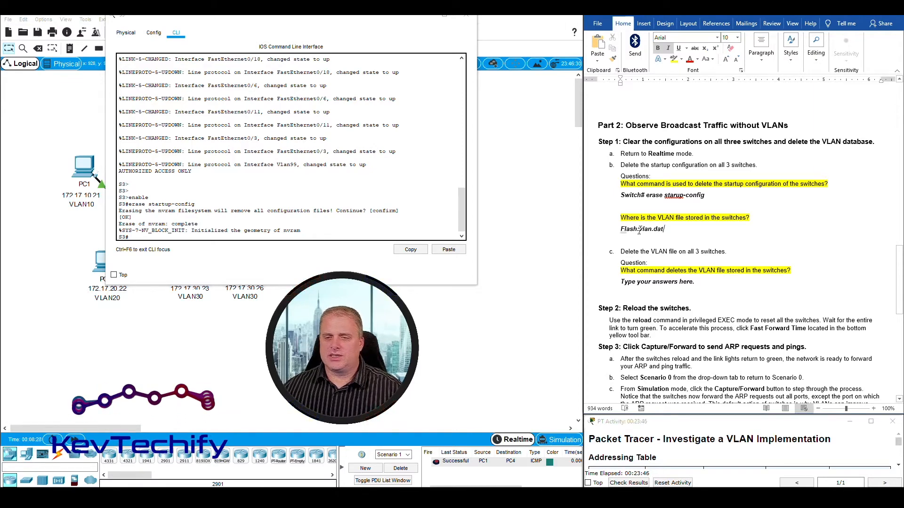
Answer the question about which command deletes the VLAN file with "Switch# delete flash:vlan.dat"
{"action": "left_click_drag", "start_coordinate": [639, 230], "coordinate": [665, 230]}
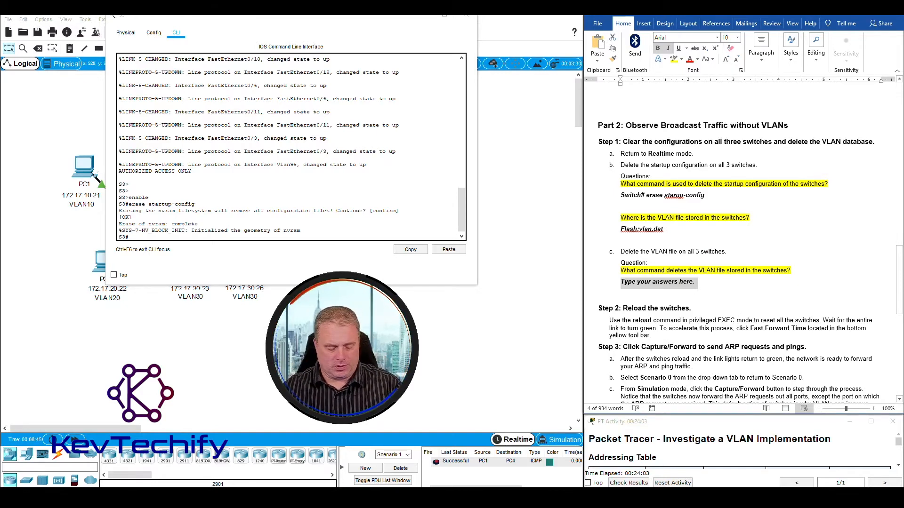
{"action": "type", "text": "Switch"}
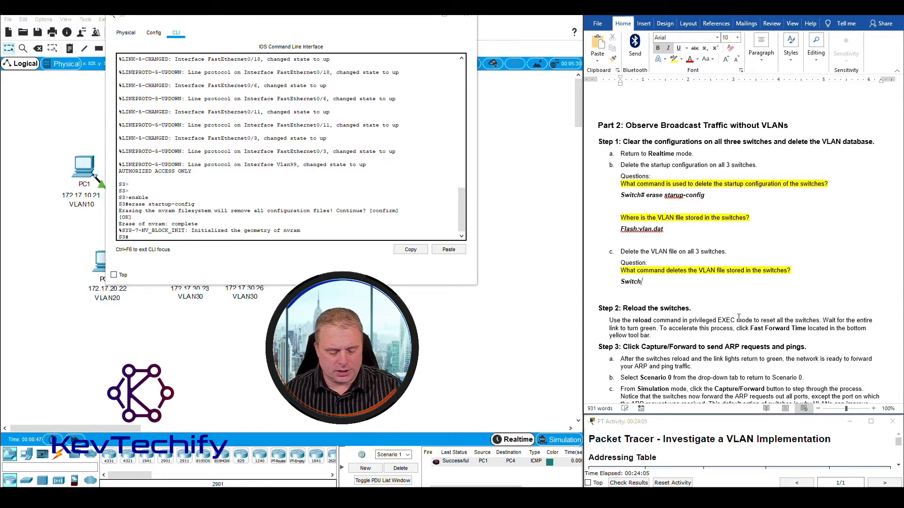
{"action": "type", "text": "# "}
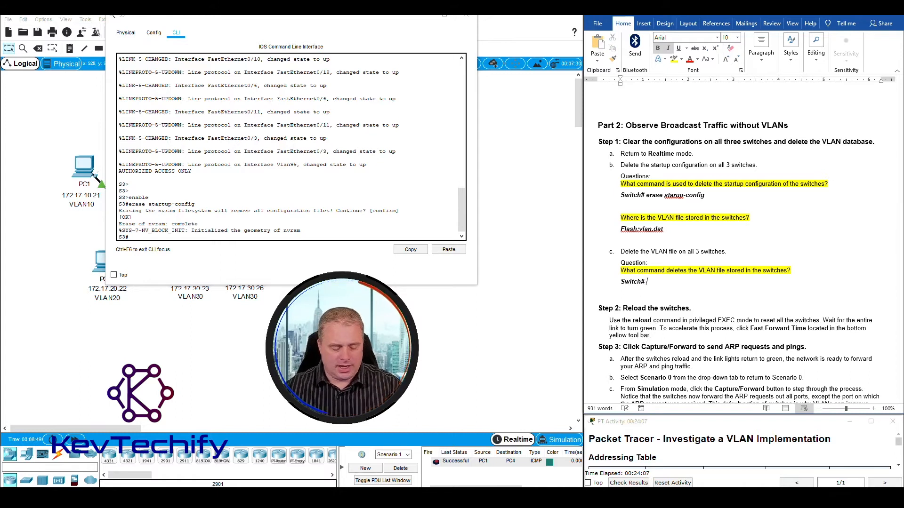
{"action": "type", "text": "delete"}
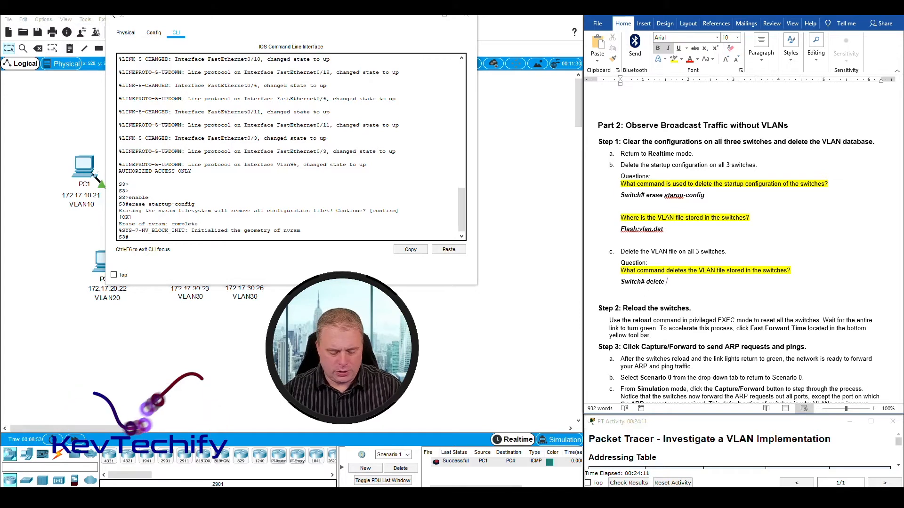
{"action": "type", "text": " flash:vlan.dat"}
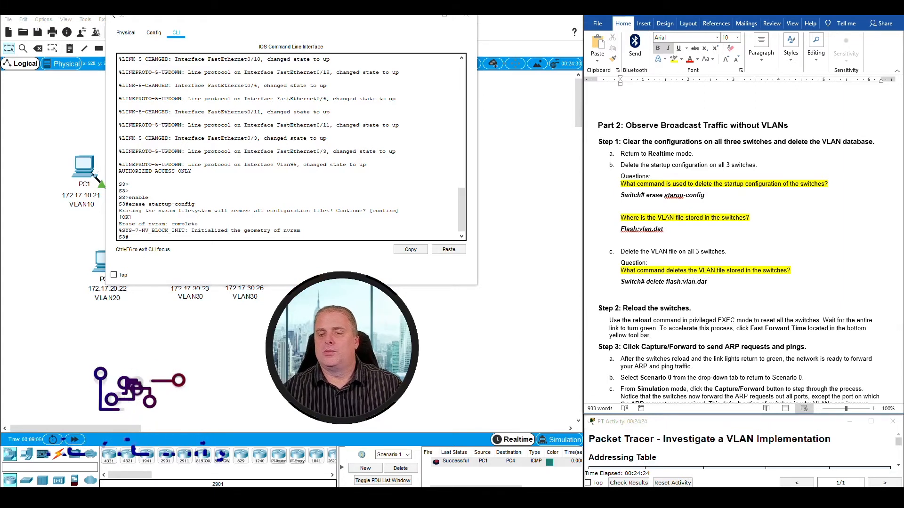
Remove the "flash:" prefix from the delete command answer so it reads "Switch# delete vlan.dat"
{"action": "left_click", "coordinate": [683, 282]}
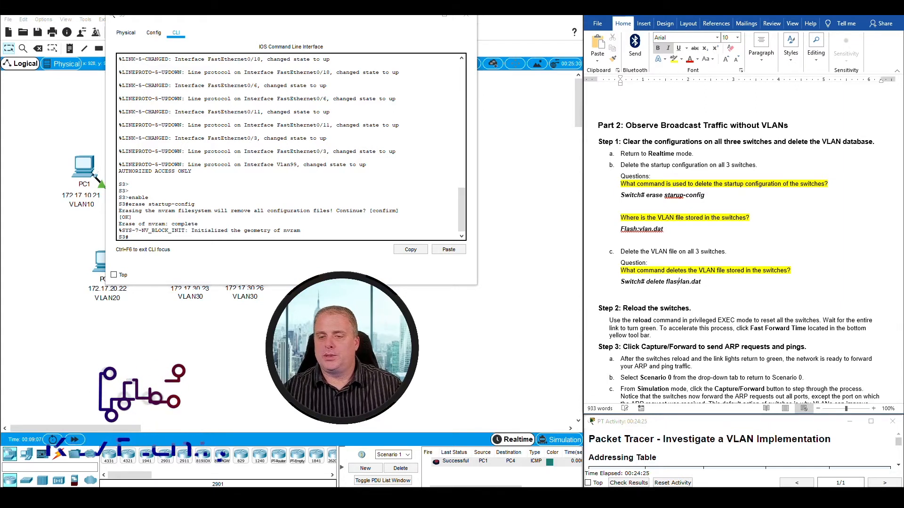
{"action": "key", "text": "BackSpace"}
{"action": "key", "text": "BackSpace"}
{"action": "key", "text": "BackSpace"}
{"action": "key", "text": "BackSpace"}
{"action": "key", "text": "BackSpace"}
{"action": "key", "text": "BackSpace"}
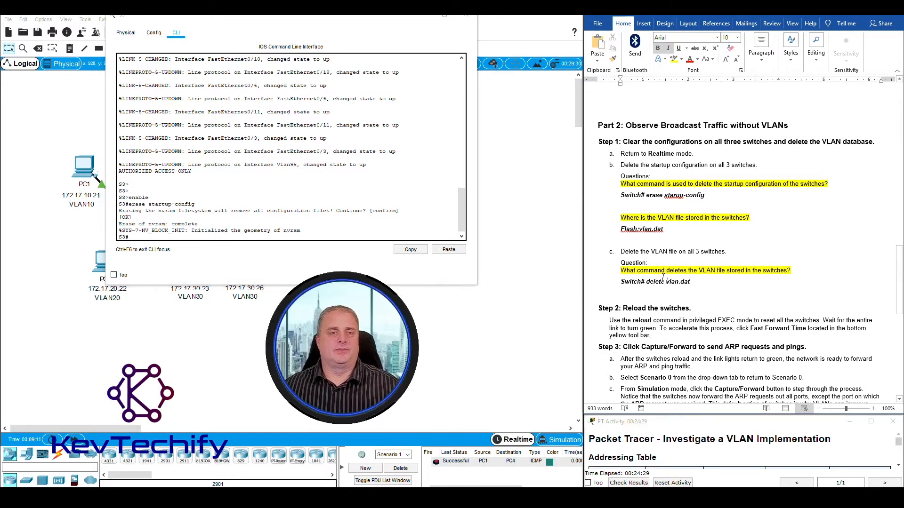
Put the S3 window away and bring up switch S1's command line in a widened device window
{"action": "left_click", "coordinate": [423, 18]}
{"action": "left_click", "coordinate": [197, 158]}
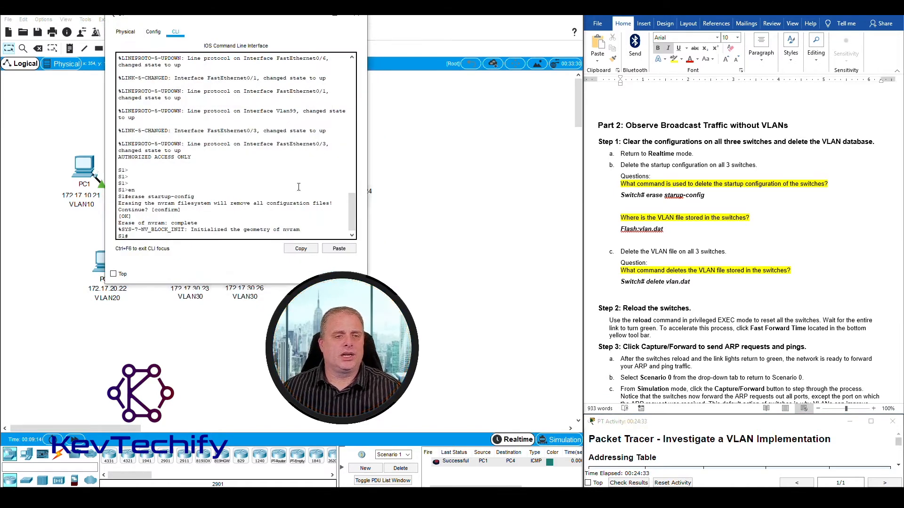
{"action": "left_click_drag", "start_coordinate": [368, 212], "coordinate": [551, 212]}
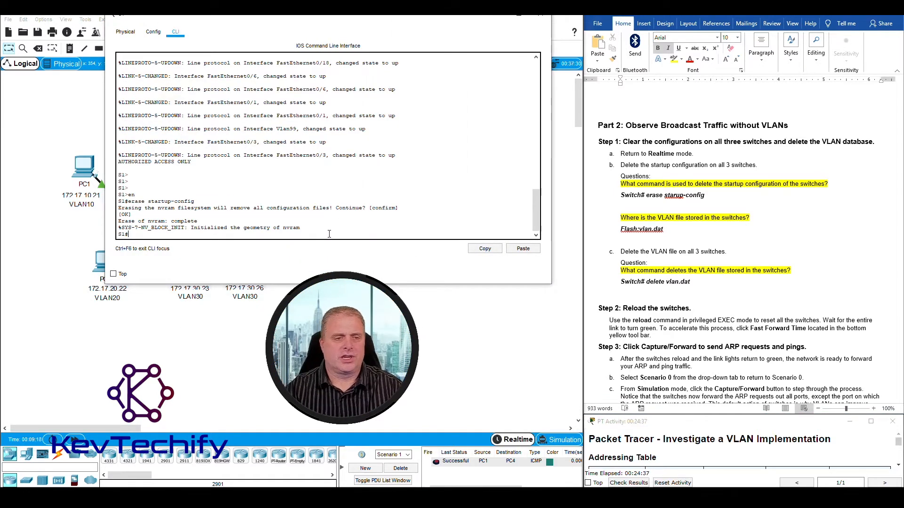
{"action": "type", "text": "delete"}
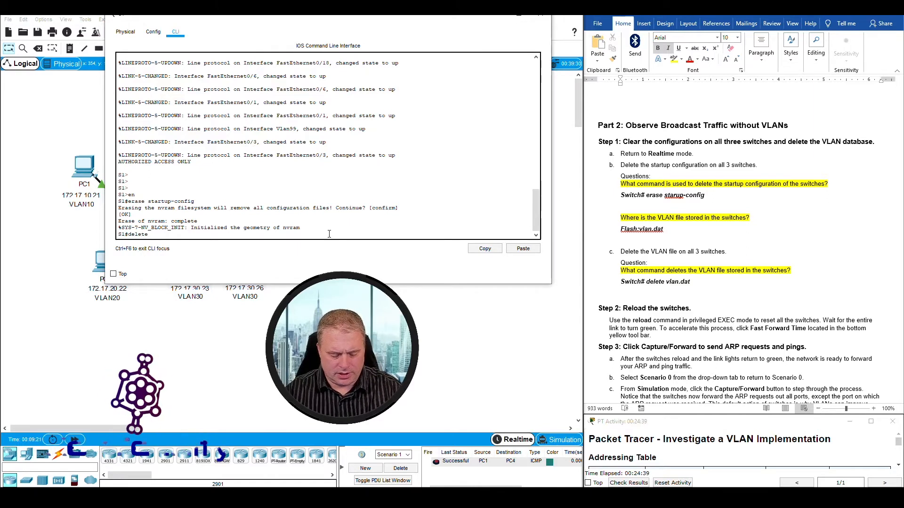
{"action": "key", "text": "BackSpace"}
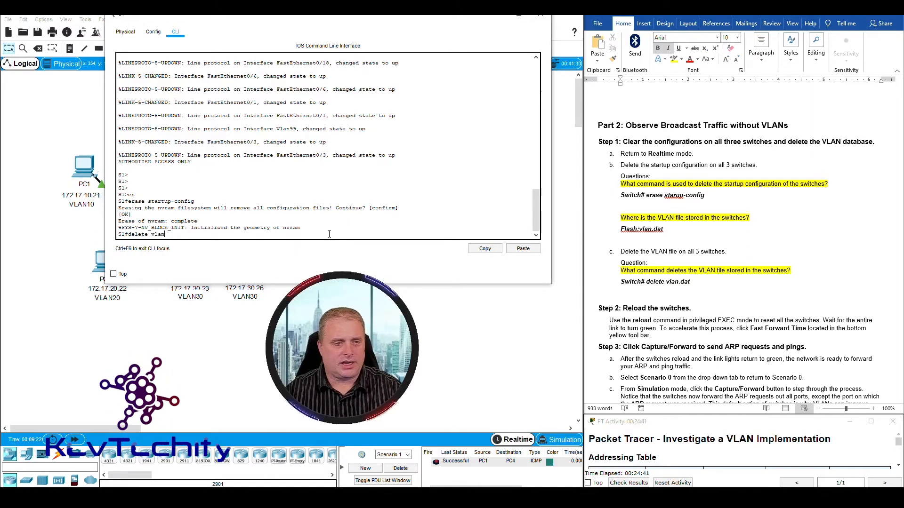
{"action": "key", "text": "BackSpace"}
{"action": "key", "text": "BackSpace"}
{"action": "key", "text": "BackSpace"}
{"action": "key", "text": "BackSpace"}
{"action": "key", "text": "BackSpace"}
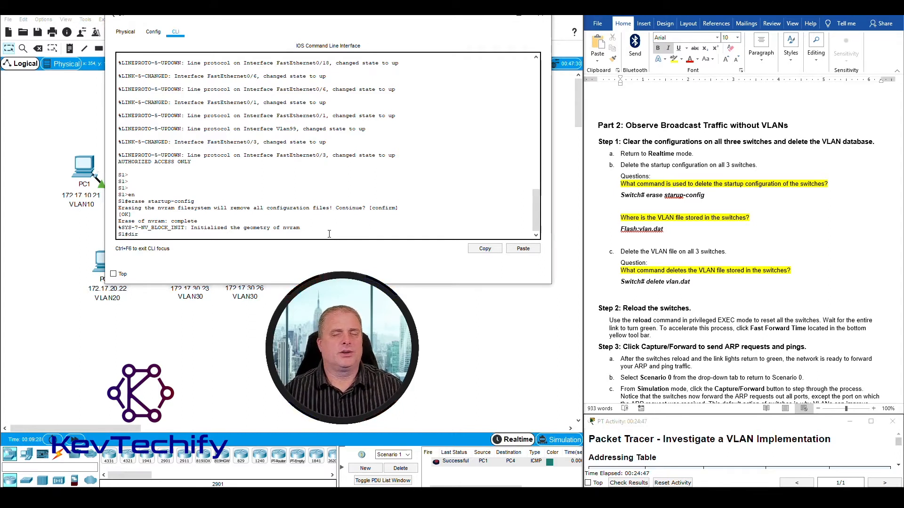
List S1's flash directory with "dir" and examine the IOS image and vlan.dat entries
{"action": "key", "text": "Return"}
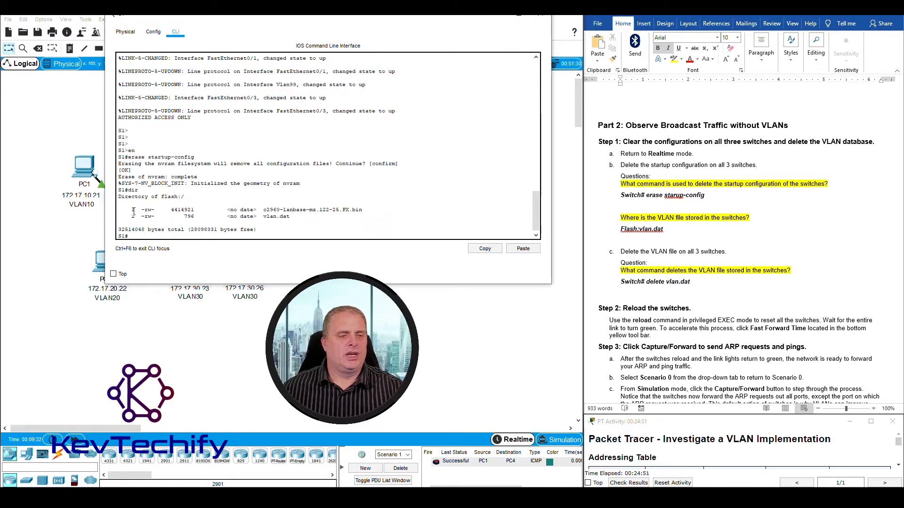
{"action": "left_click_drag", "start_coordinate": [133, 210], "coordinate": [364, 209]}
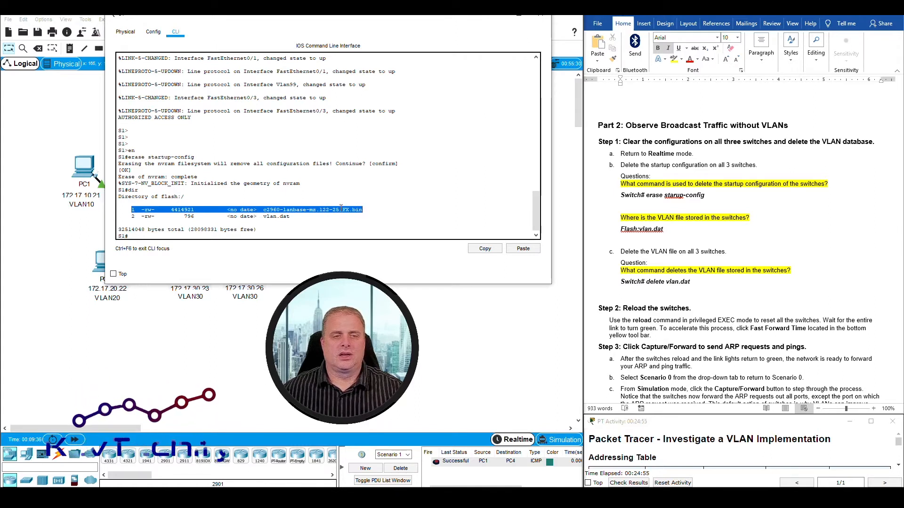
{"action": "left_click", "coordinate": [160, 211]}
{"action": "left_click_drag", "start_coordinate": [132, 217], "coordinate": [294, 216]}
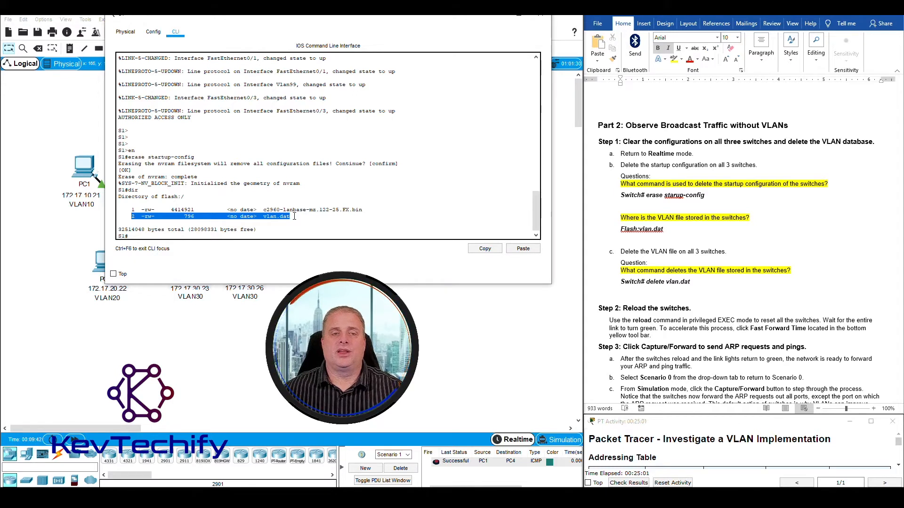
Run "delete vlan.dat" on S1, accepting the filename and confirming the deletion
{"action": "left_click", "coordinate": [171, 238]}
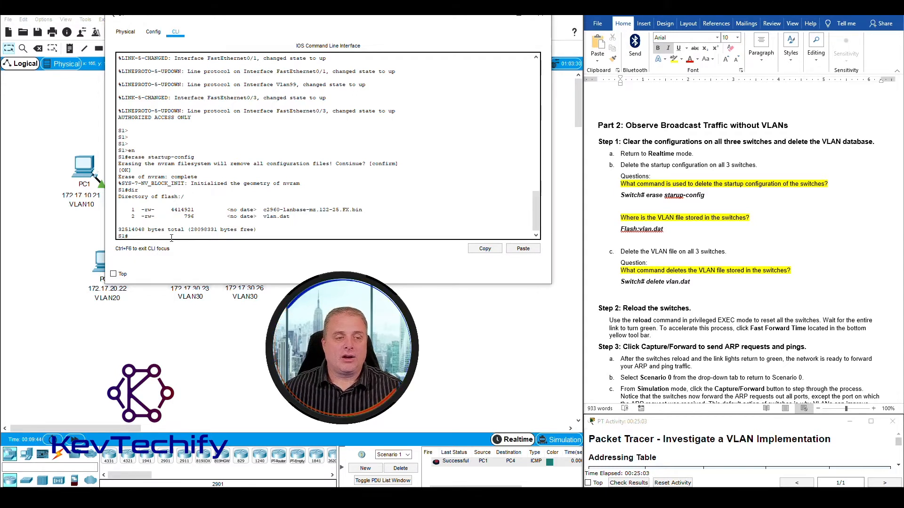
{"action": "type", "text": "delete"}
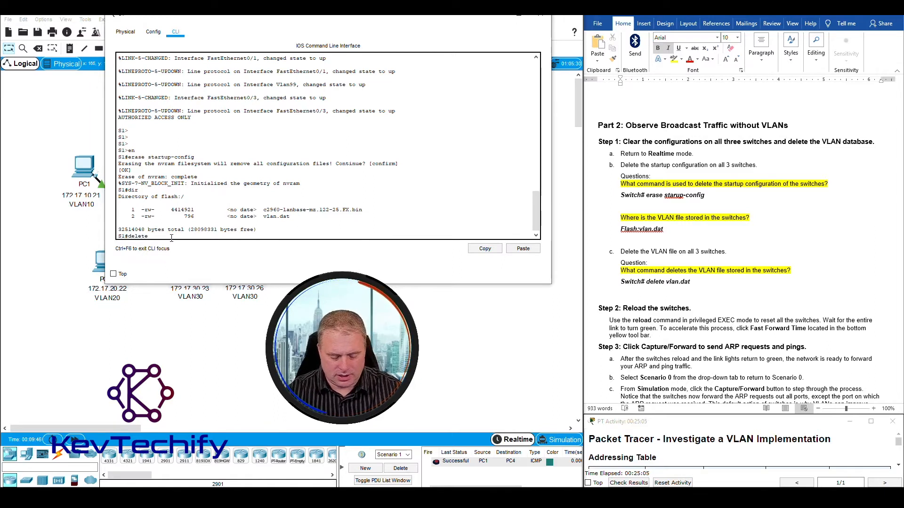
{"action": "type", "text": " vlan."}
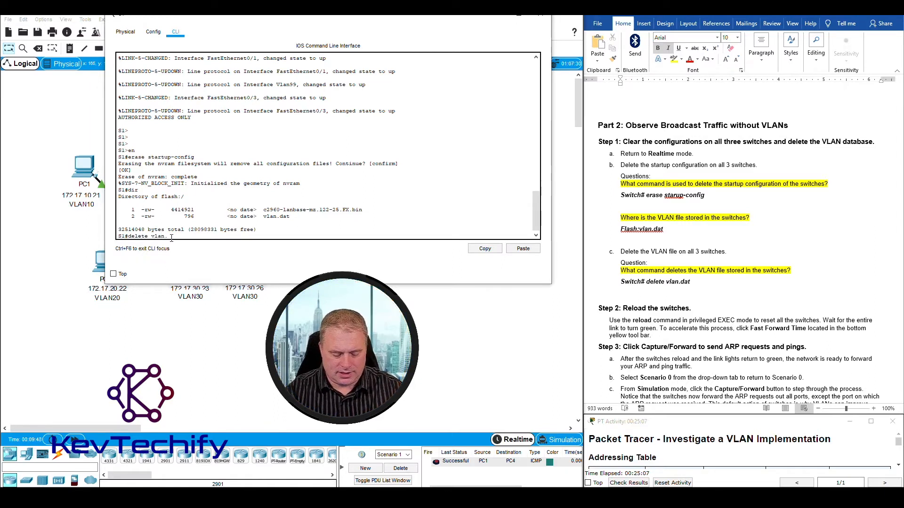
{"action": "type", "text": "dat"}
{"action": "key", "text": "Return"}
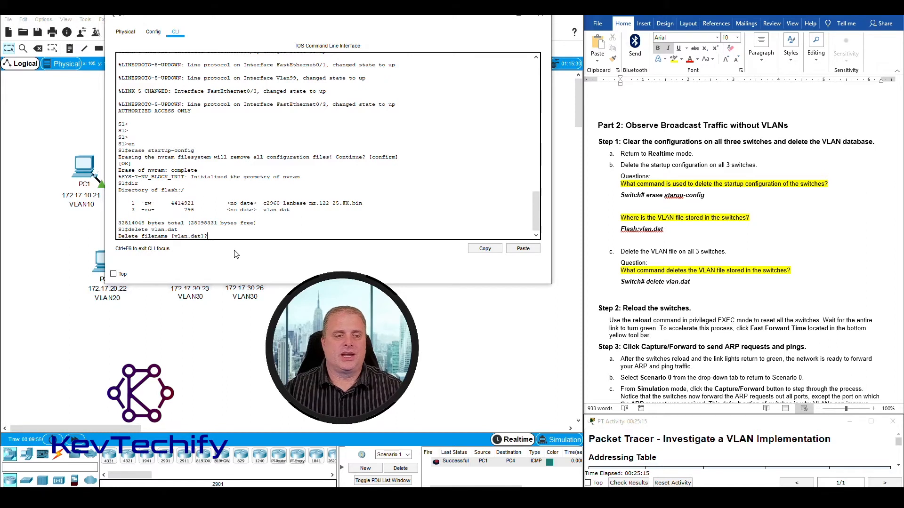
{"action": "key", "text": "Return"}
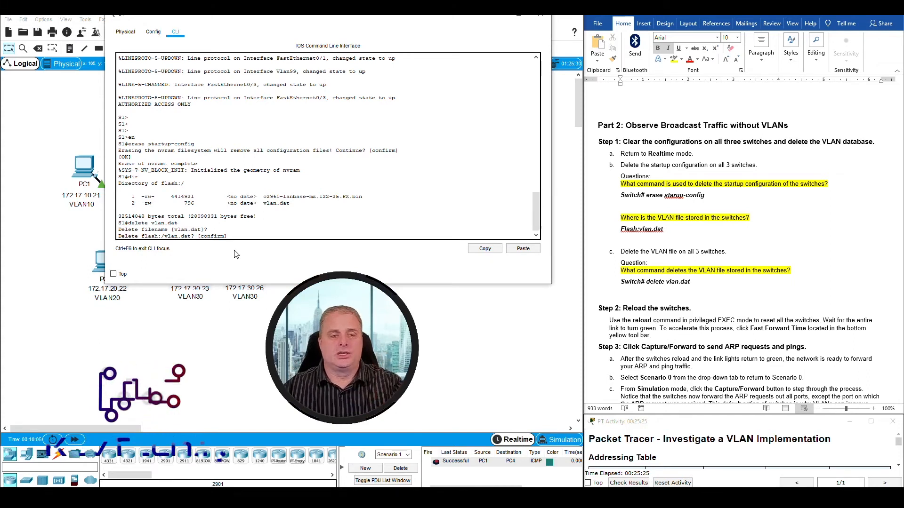
{"action": "key", "text": "Return"}
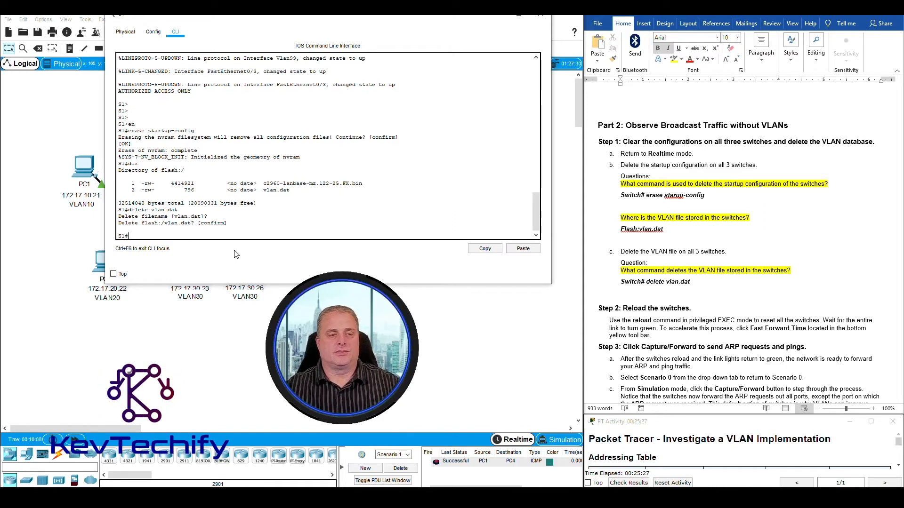
List S1's flash directory again with "dir" and compare its entries with the earlier listing
{"action": "type", "text": "dir"}
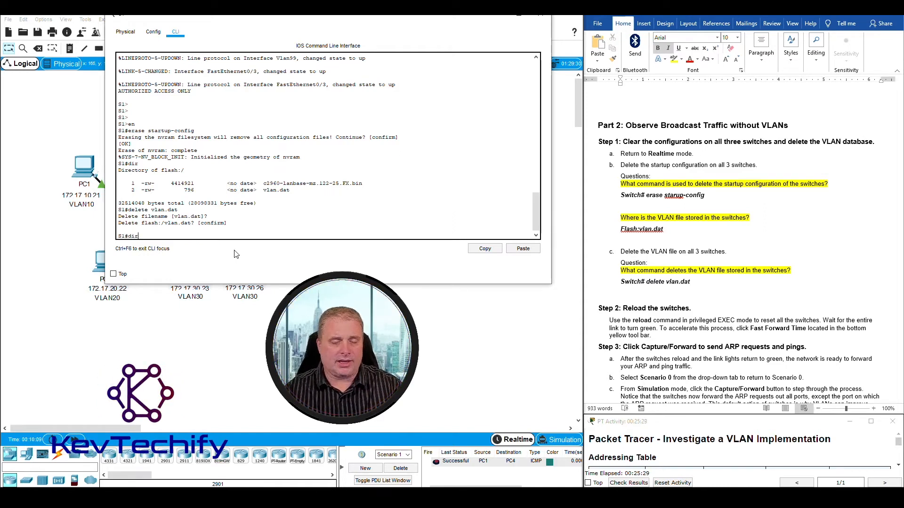
{"action": "key", "text": "Return"}
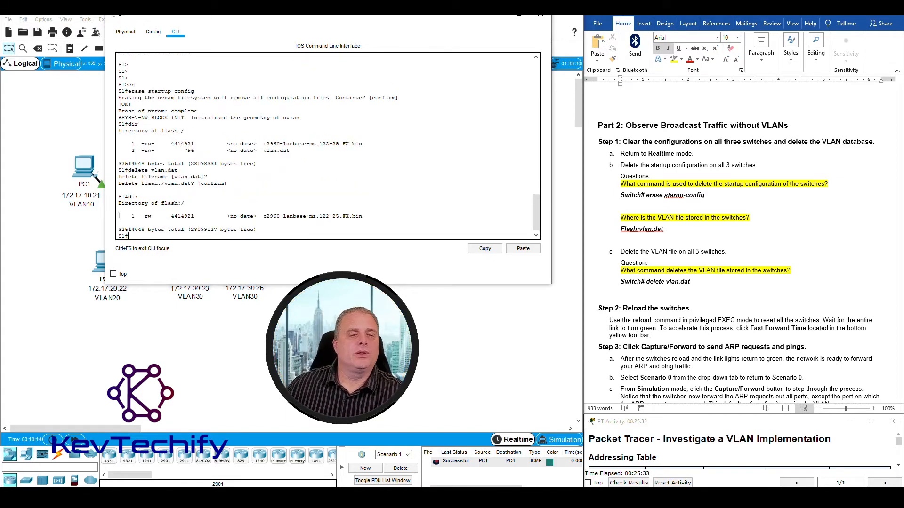
{"action": "left_click_drag", "start_coordinate": [146, 216], "coordinate": [363, 217]}
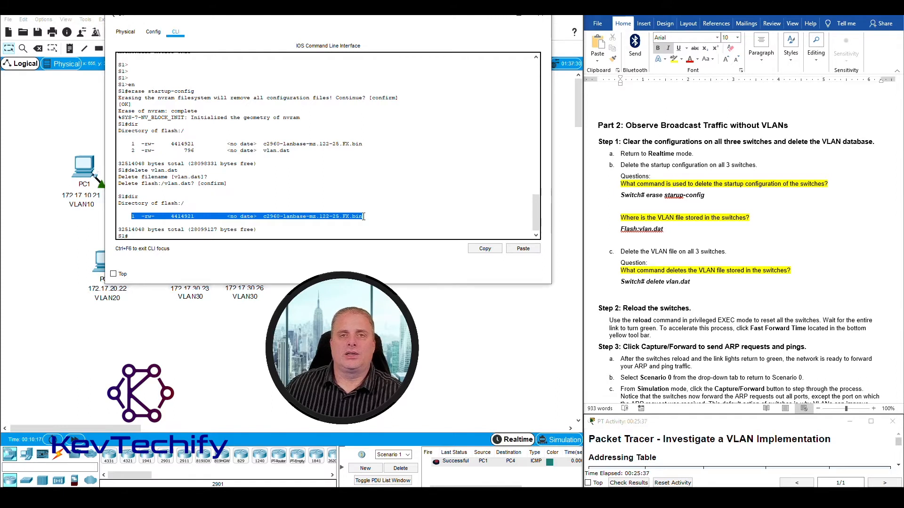
{"action": "left_click", "coordinate": [277, 223]}
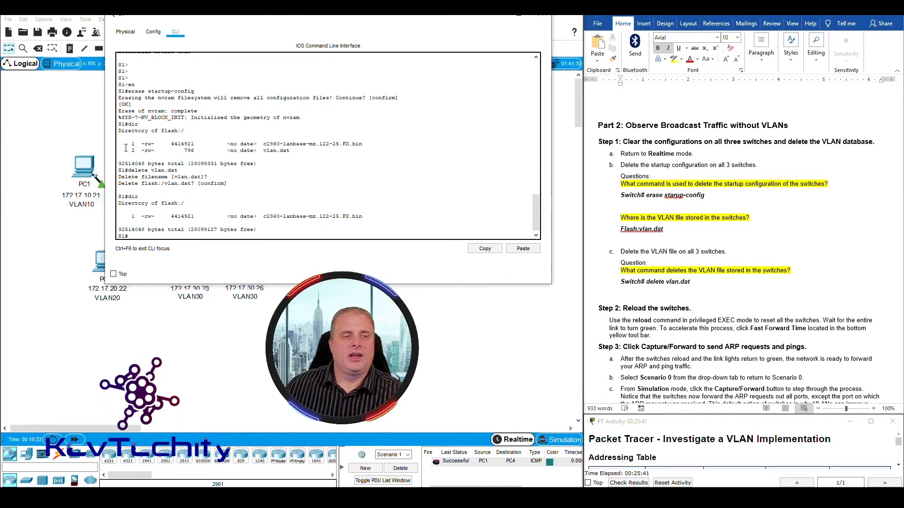
{"action": "left_click_drag", "start_coordinate": [131, 150], "coordinate": [162, 153]}
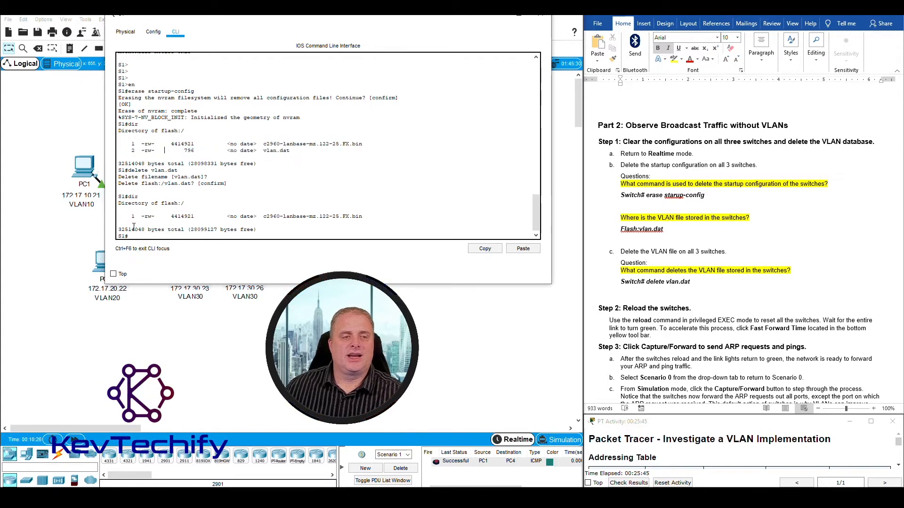
{"action": "left_click_drag", "start_coordinate": [132, 217], "coordinate": [362, 216]}
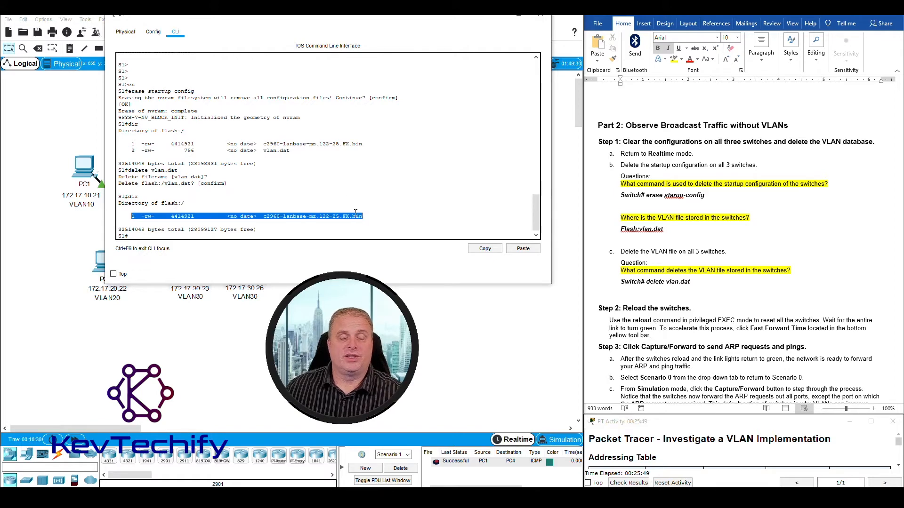
{"action": "left_click", "coordinate": [355, 212]}
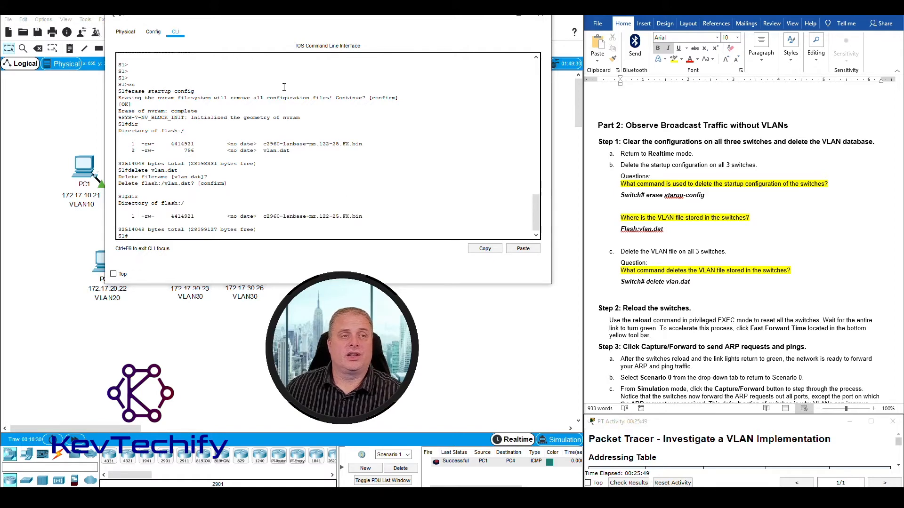
Delete the VLAN database on switch S2 with "delete vlan.dat", accepting the filename and confirming, and put its window away
{"action": "left_click", "coordinate": [501, 17]}
{"action": "left_click", "coordinate": [140, 225]}
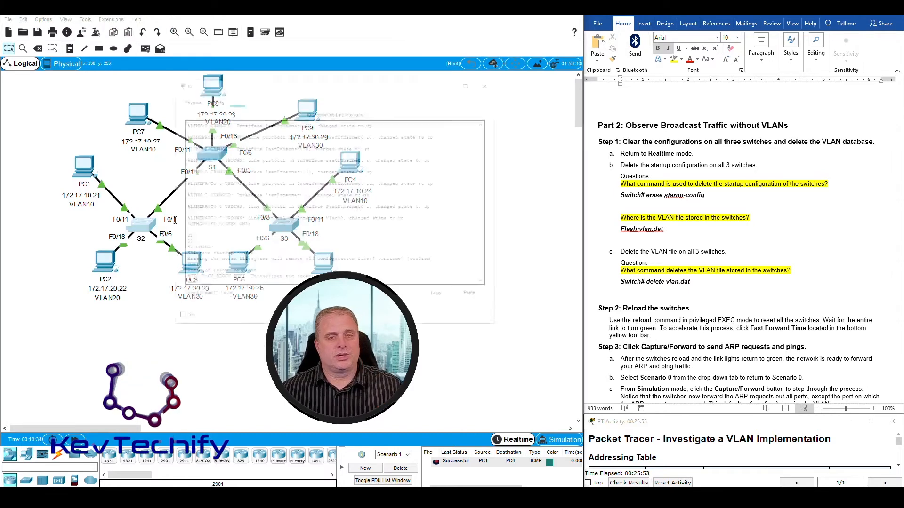
{"action": "type", "text": "elte"}
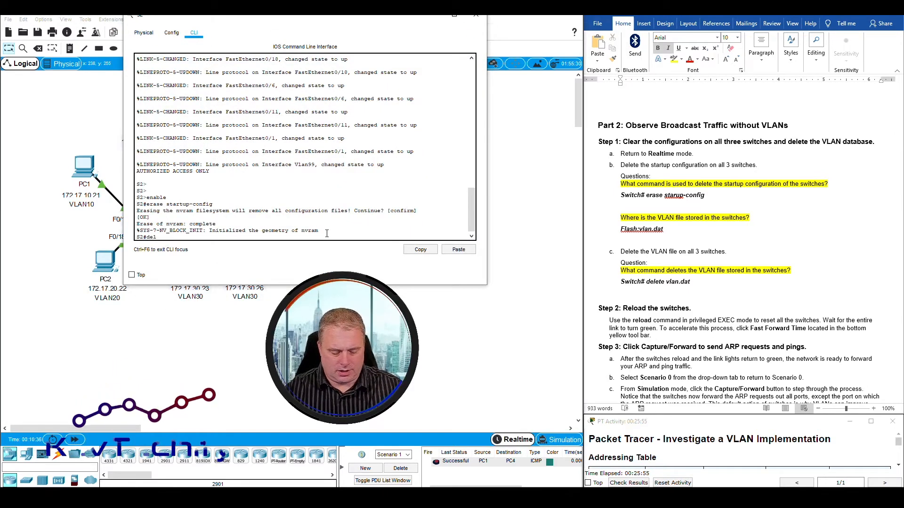
{"action": "key", "text": "BackSpace"}
{"action": "key", "text": "BackSpace"}
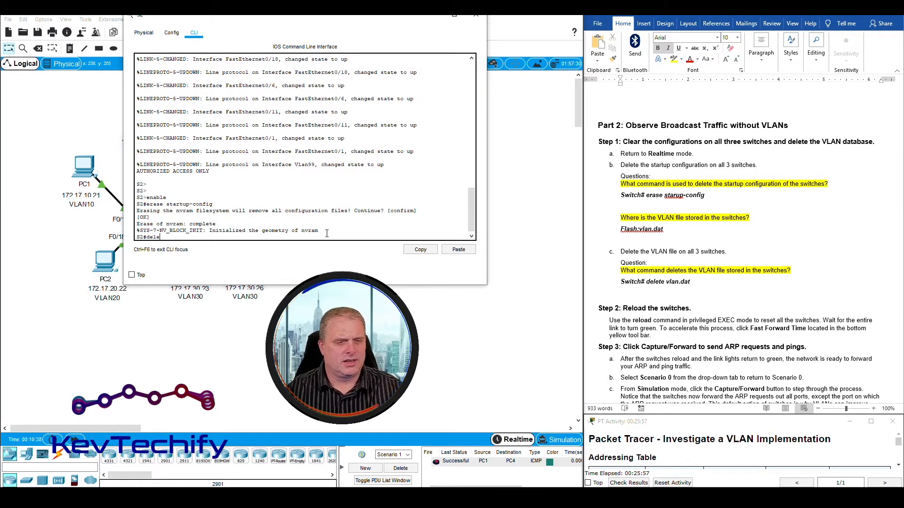
{"action": "type", "text": "ete"}
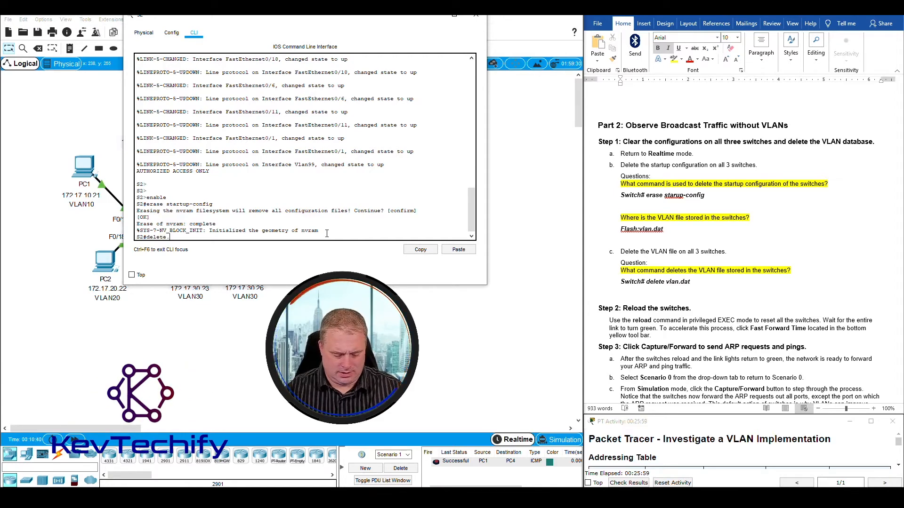
{"action": "type", "text": " vlan"}
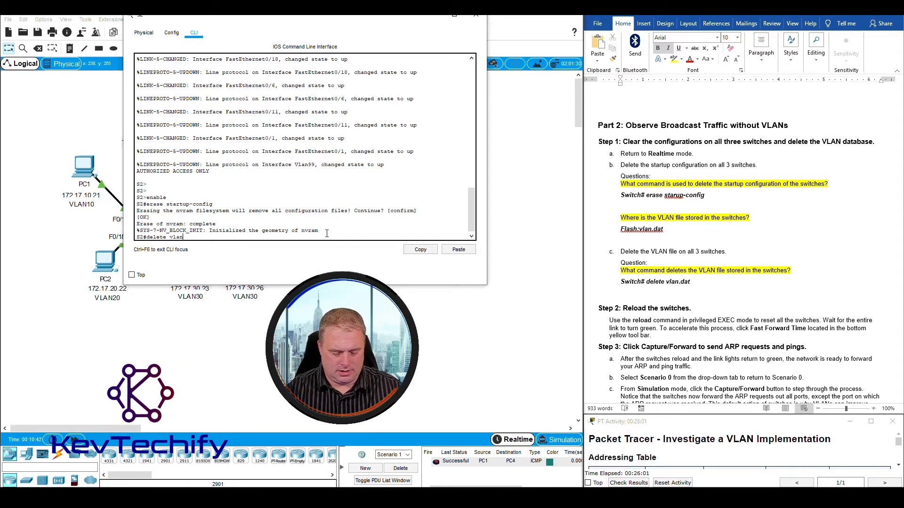
{"action": "type", "text": ".dat"}
{"action": "key", "text": "Return"}
{"action": "key", "text": "Return"}
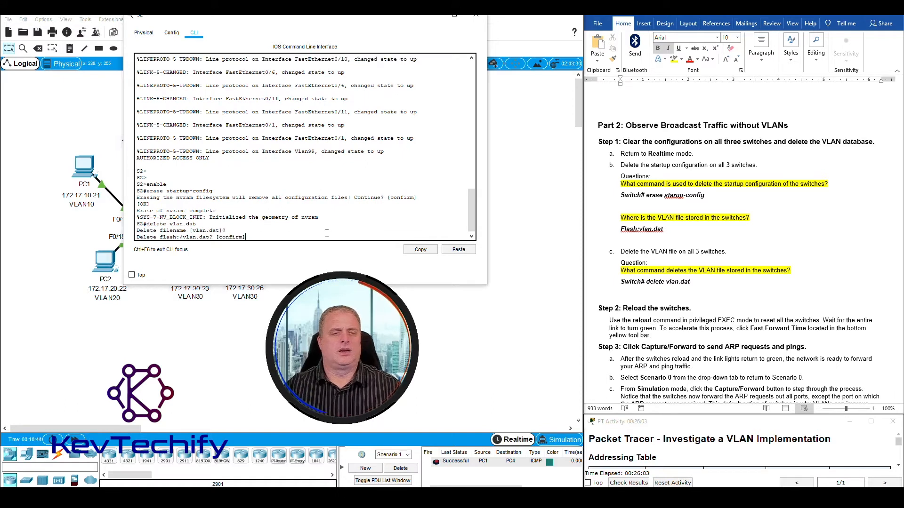
{"action": "key", "text": "Return"}
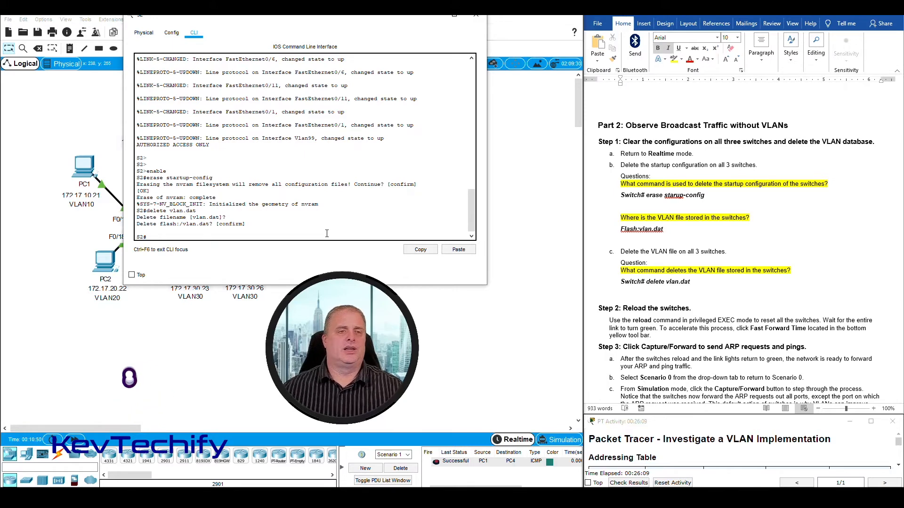
{"action": "left_click", "coordinate": [434, 16]}
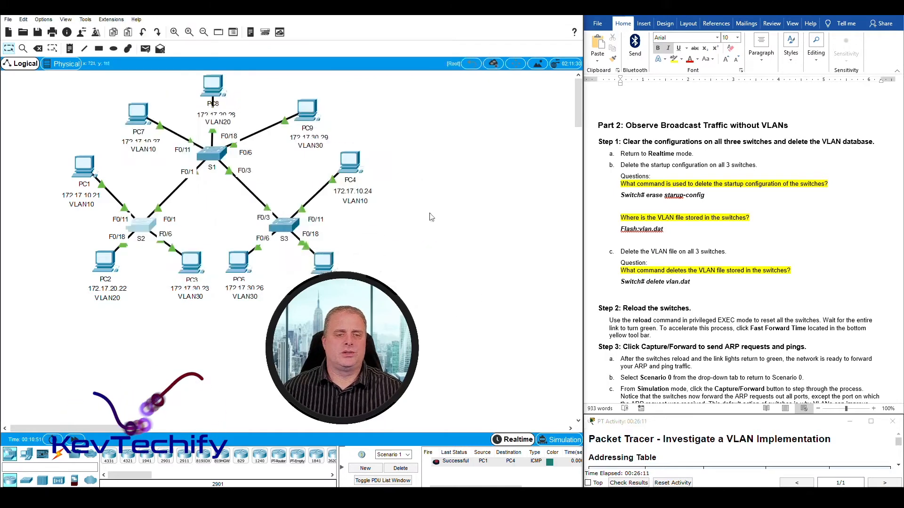
Delete the VLAN database on switch S3 with "delete vlan.dat", accepting the filename and confirming, and put its window away
{"action": "left_click", "coordinate": [283, 225]}
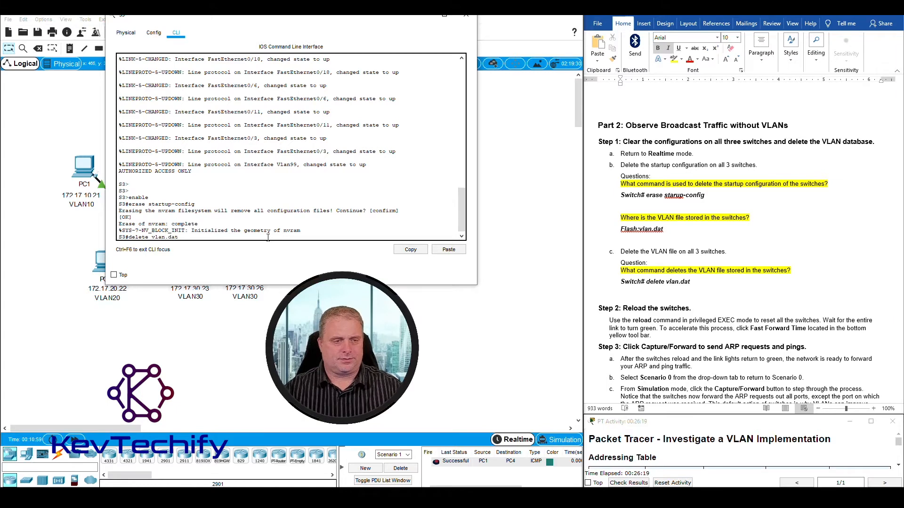
{"action": "type", "text": "delete vlan.dat"}
{"action": "key", "text": "Return"}
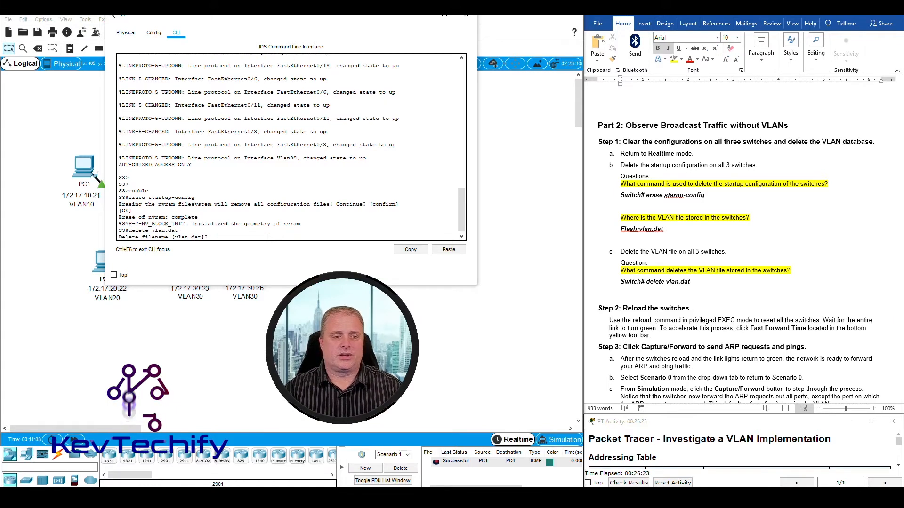
{"action": "key", "text": "Return"}
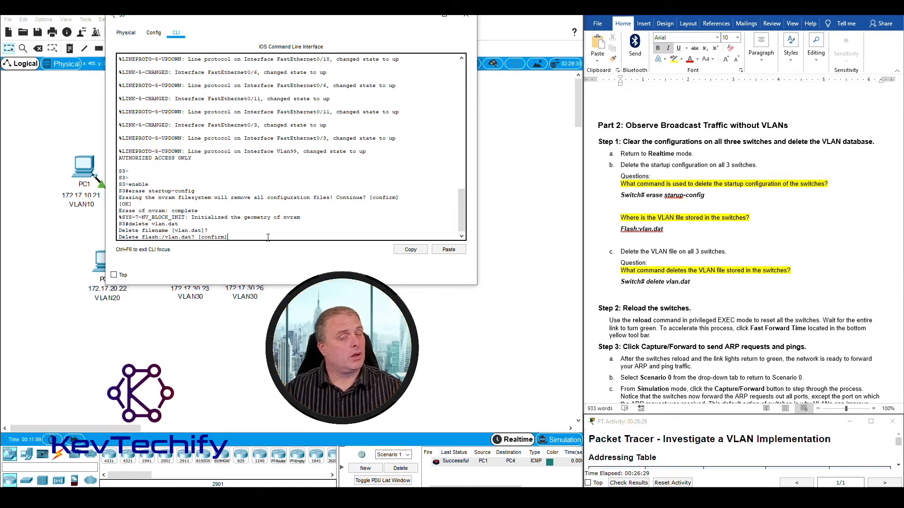
{"action": "key", "text": "Return"}
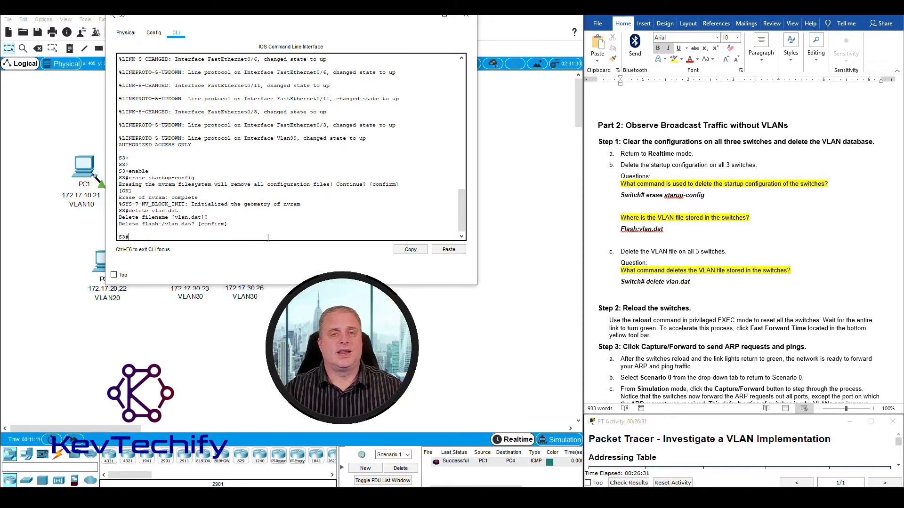
{"action": "left_click", "coordinate": [465, 16]}
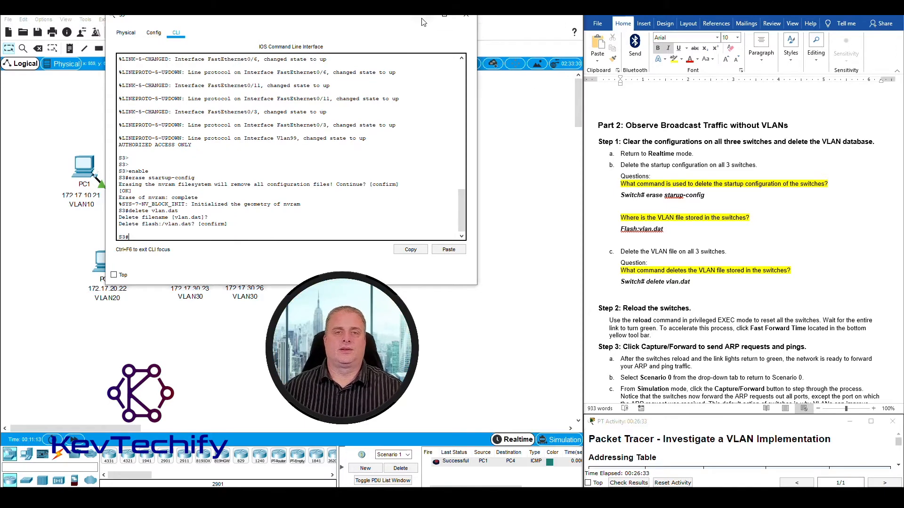
Restart switch S1 from its command line with "reload", confirm the reload, and put the S1 window away
{"action": "scroll", "coordinate": [706, 230], "scroll_direction": "down", "scroll_amount": 5}
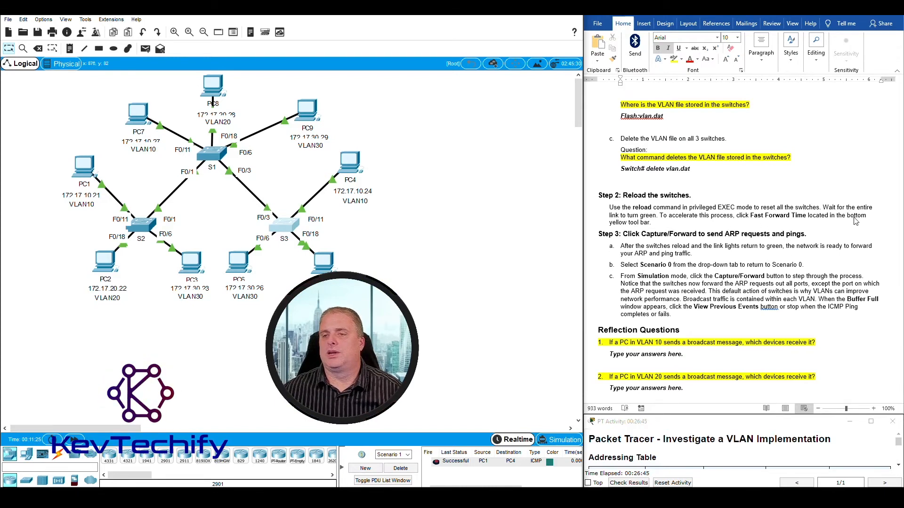
{"action": "left_click", "coordinate": [211, 153]}
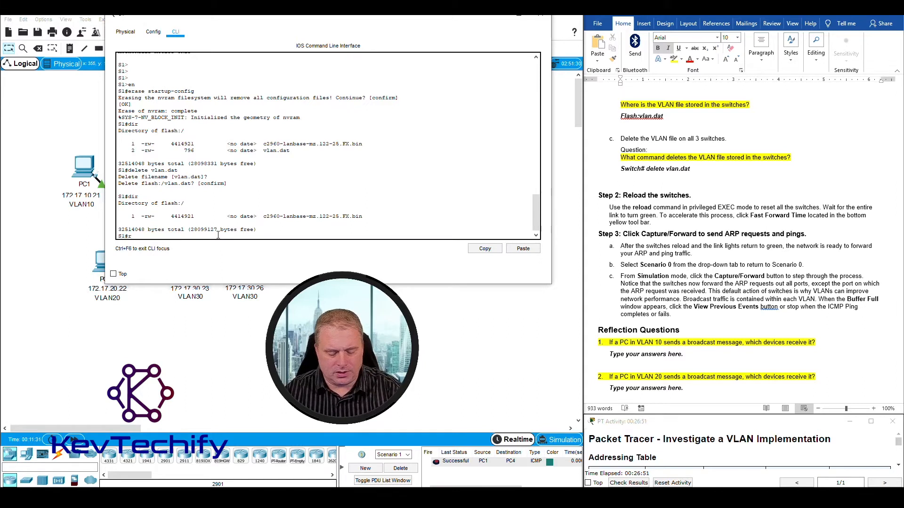
{"action": "type", "text": "reloa"}
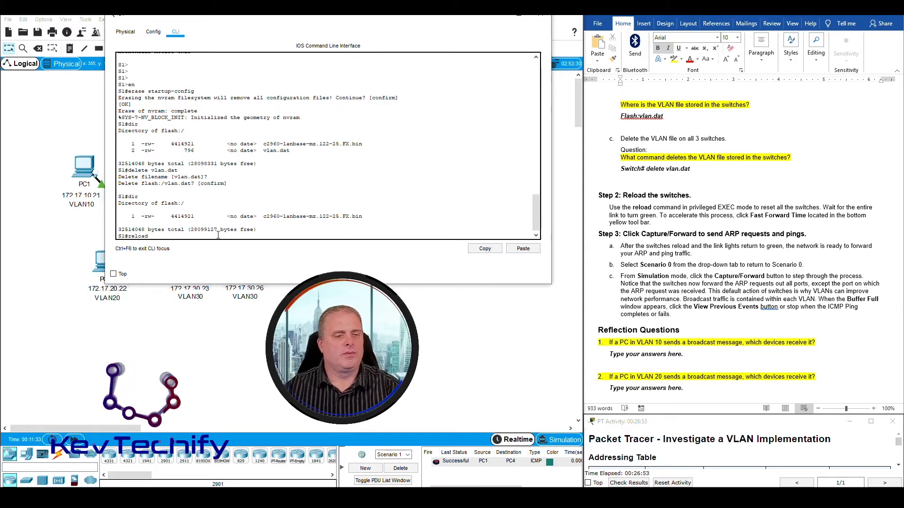
{"action": "type", "text": "d"}
{"action": "key", "text": "Return"}
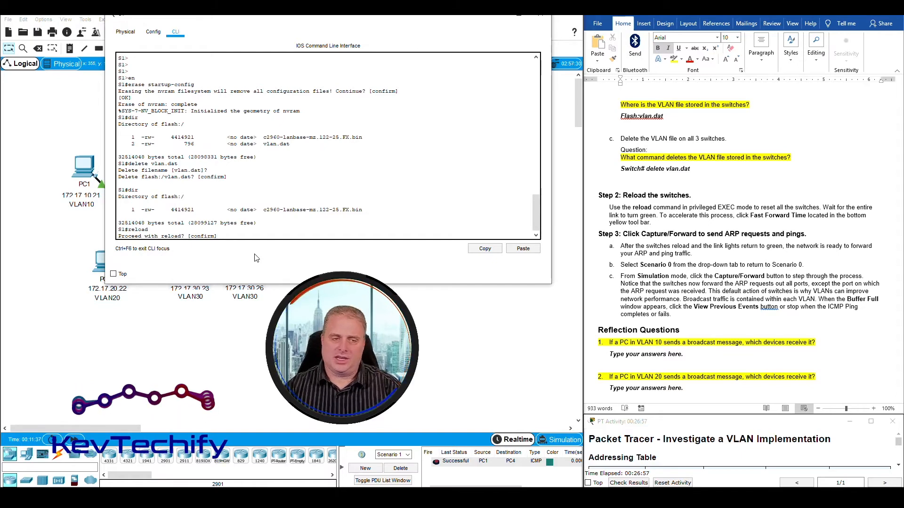
{"action": "key", "text": "Return"}
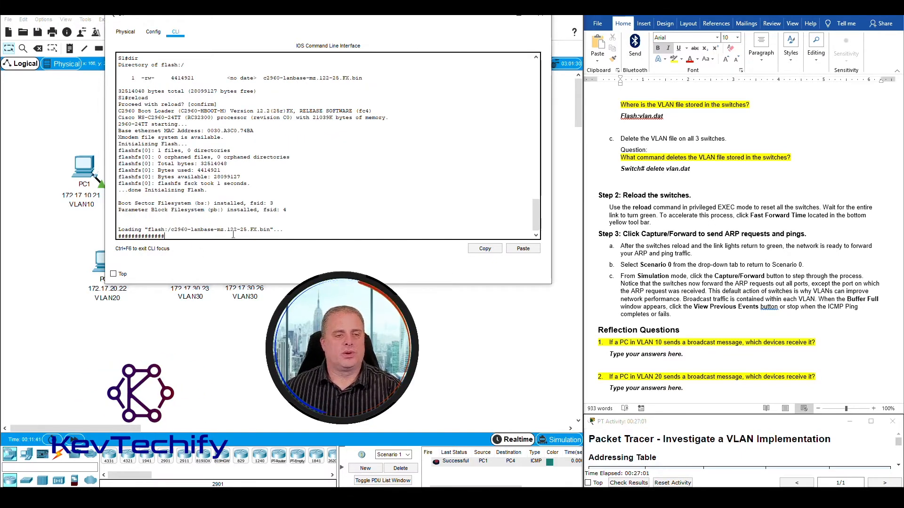
{"action": "left_click", "coordinate": [497, 18]}
Restart switch S2 from its command line with "reload", confirm the reload, and put the S2 window away
{"action": "left_click", "coordinate": [142, 229]}
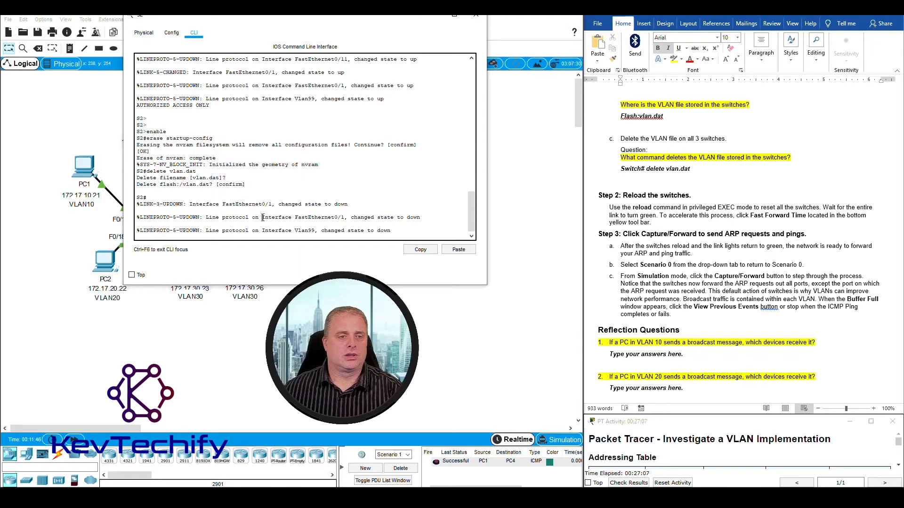
{"action": "key", "text": "Return"}
{"action": "key", "text": "Return"}
{"action": "type", "text": "rel "}
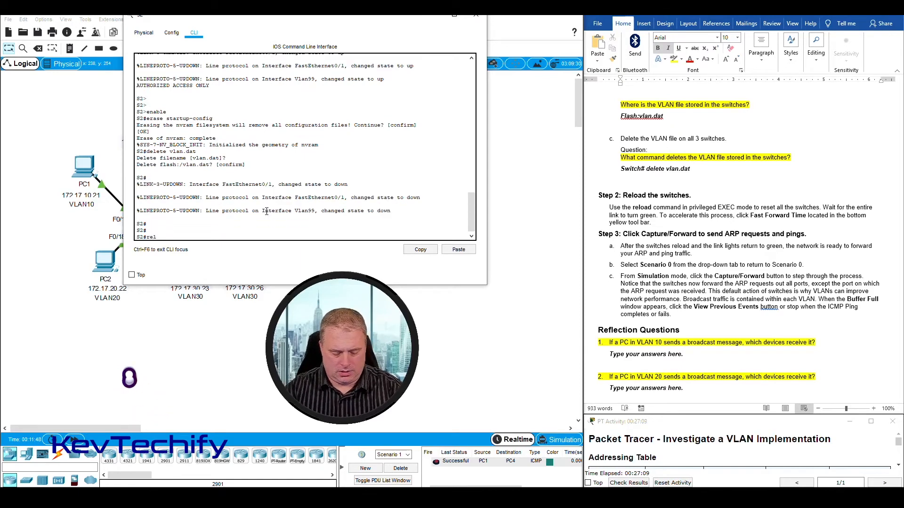
{"action": "type", "text": "oad"}
{"action": "key", "text": "Return"}
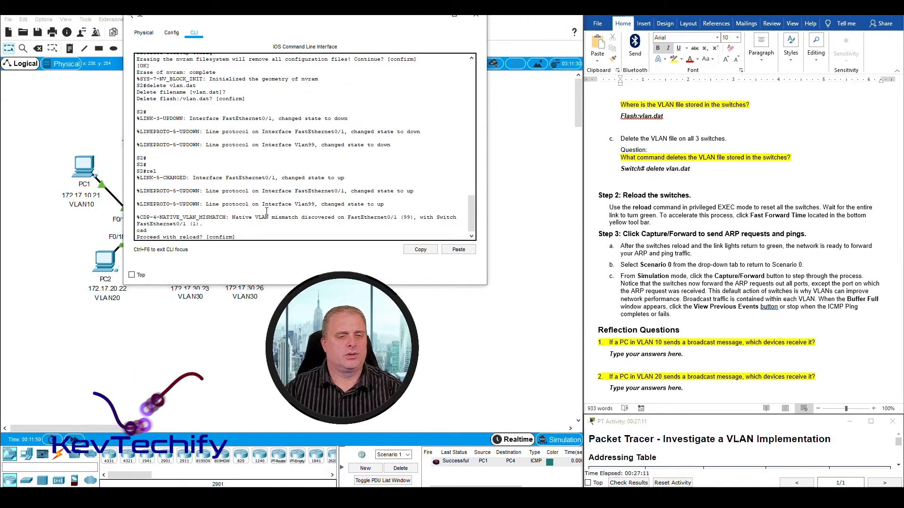
{"action": "key", "text": "Return"}
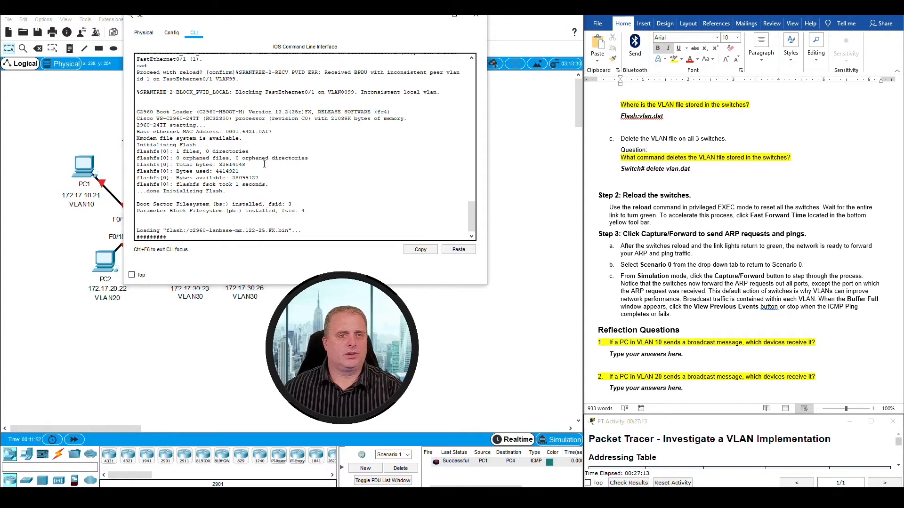
{"action": "left_click", "coordinate": [433, 16]}
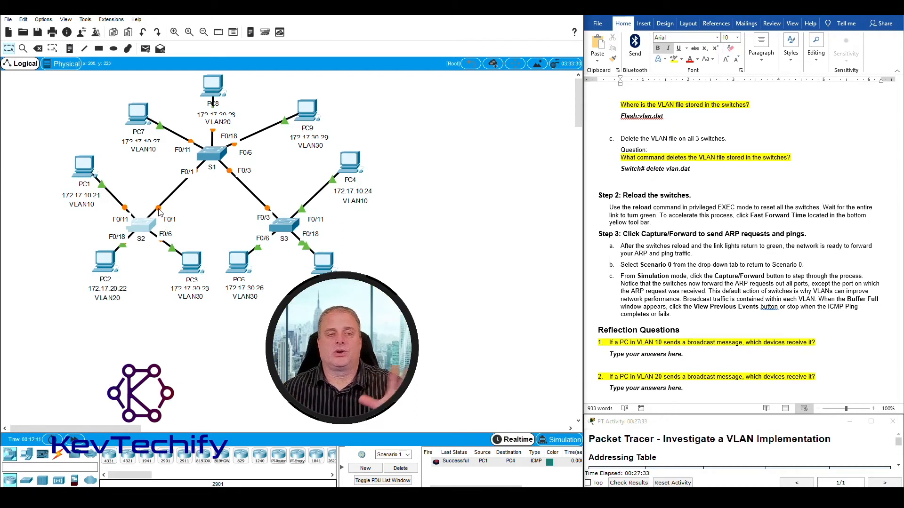
Restart switch S3 from its command line with "reload" and confirm the reload
{"action": "left_click", "coordinate": [278, 225]}
{"action": "key", "text": "Return"}
{"action": "key", "text": "Return"}
{"action": "key", "text": "Return"}
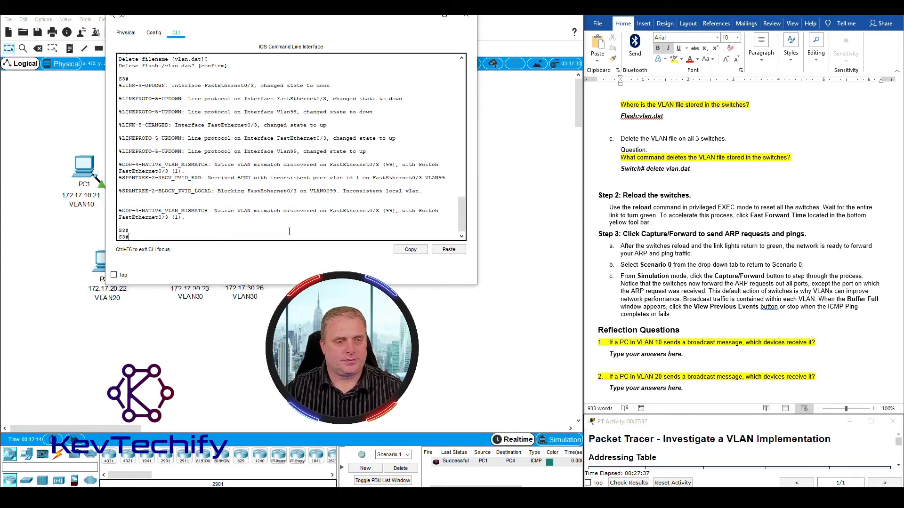
{"action": "type", "text": "reload"}
{"action": "key", "text": "Return"}
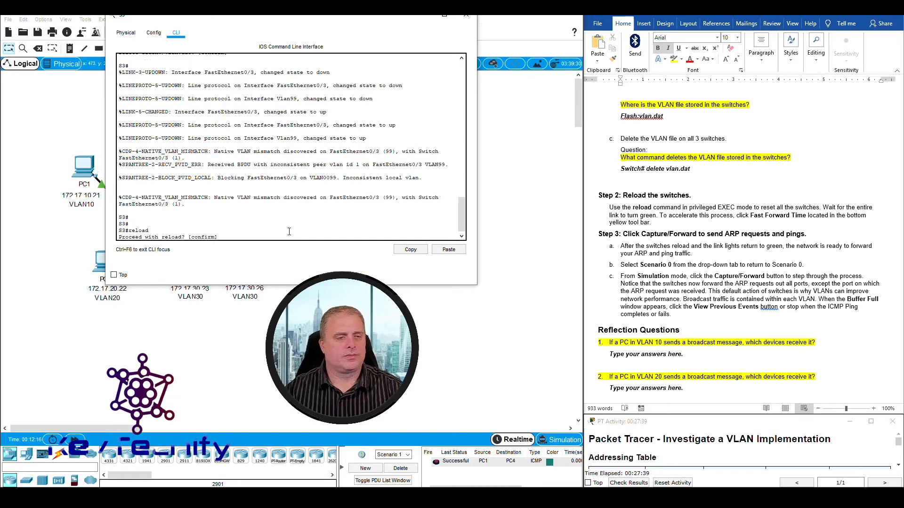
{"action": "key", "text": "Return"}
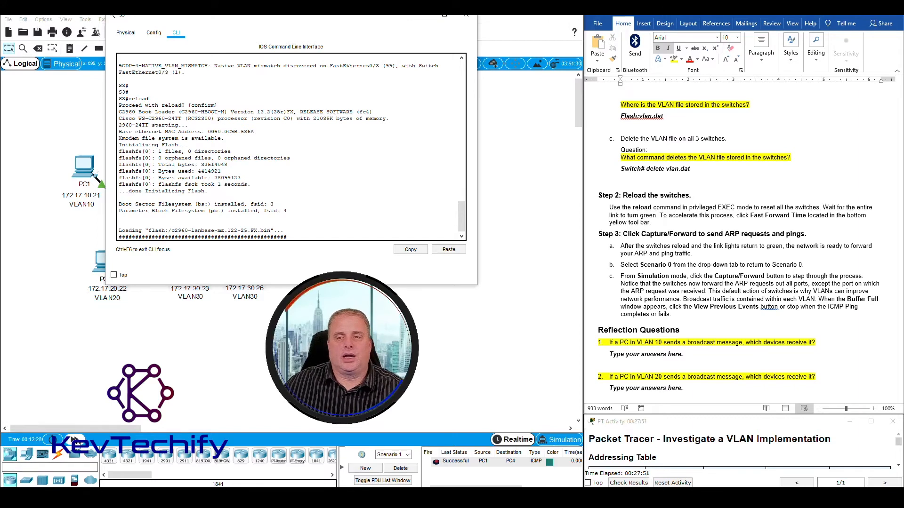
Return to the topology and fast-forward the network time several times to speed up link convergence on the switches
{"action": "left_click", "coordinate": [91, 439]}
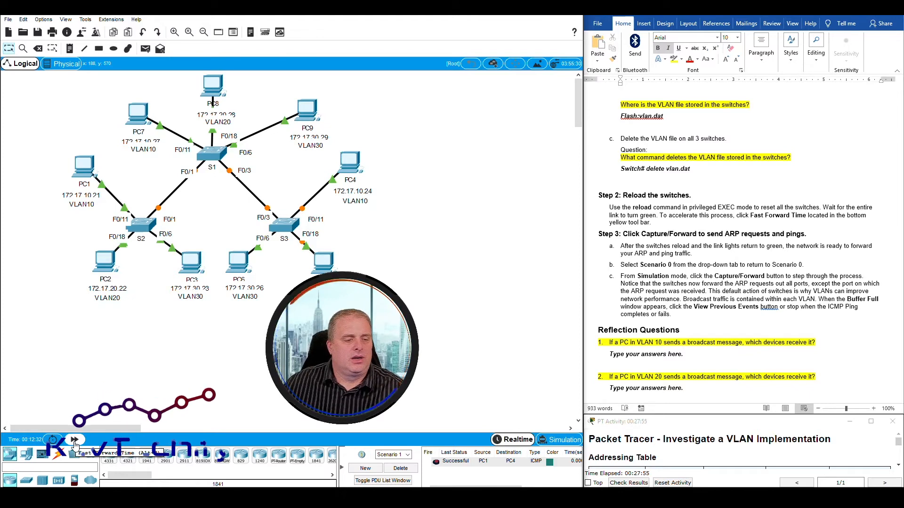
{"action": "left_click", "coordinate": [74, 439]}
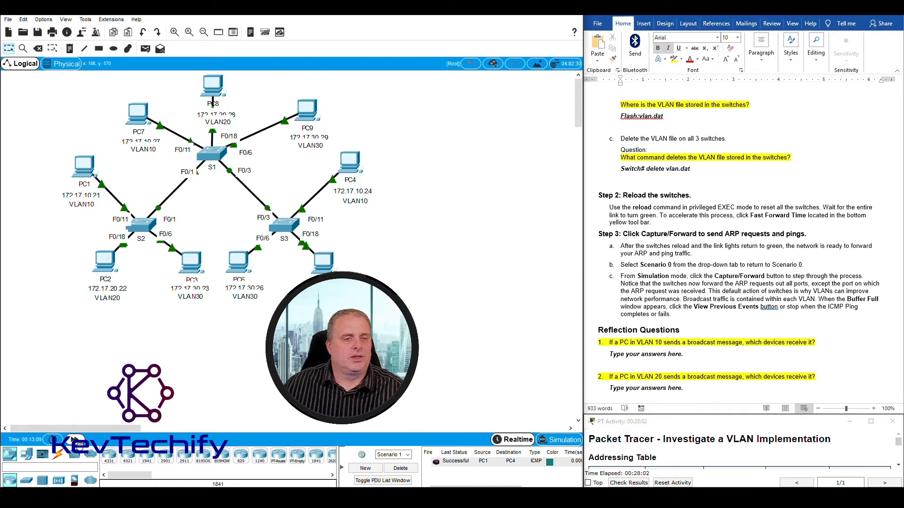
{"action": "left_click", "coordinate": [75, 439]}
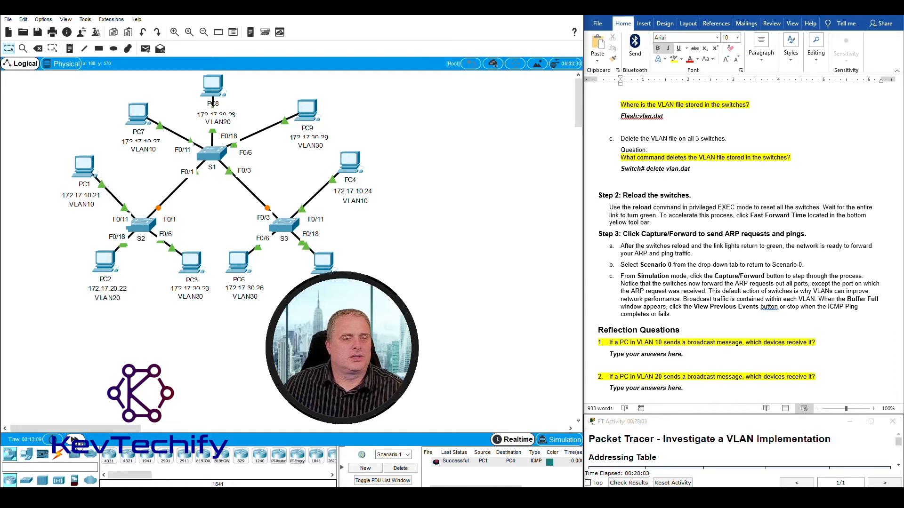
{"action": "left_click", "coordinate": [74, 439]}
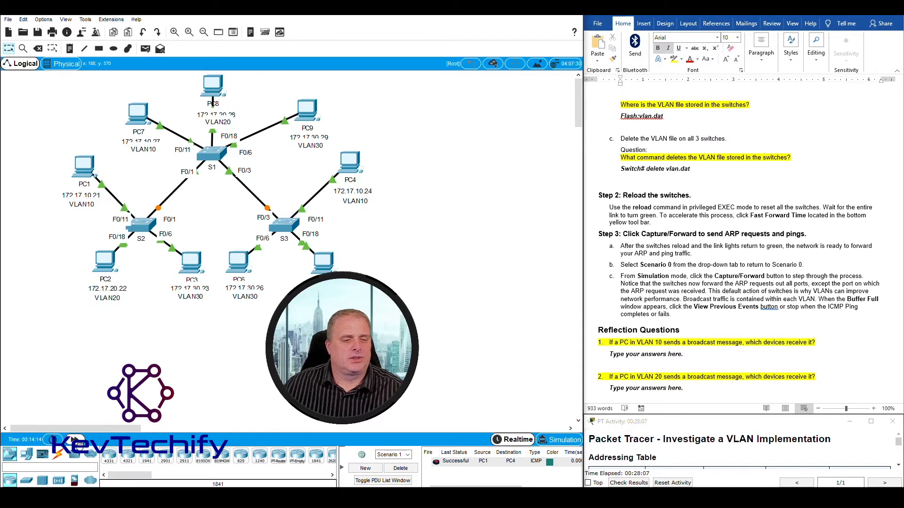
{"action": "left_click", "coordinate": [75, 440]}
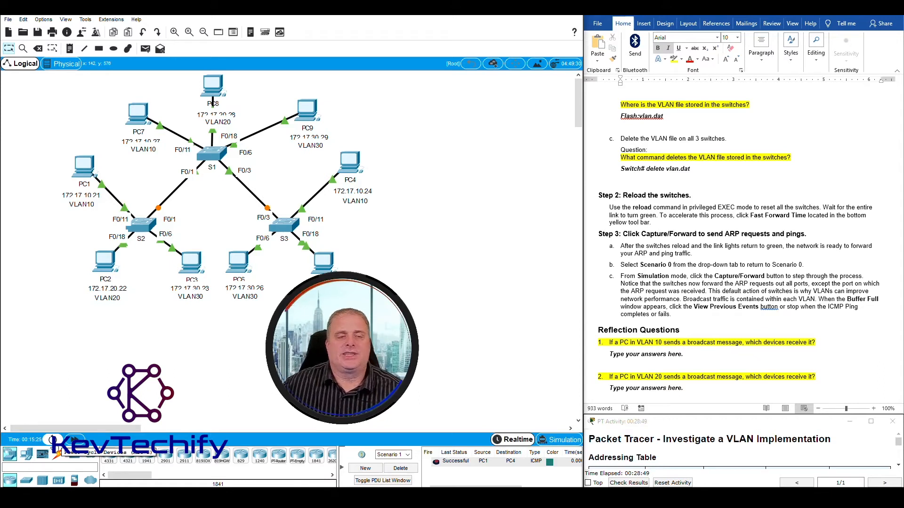
Power-cycle all devices, confirming the network reset, and fast-forward time to bring the links up
{"action": "left_click", "coordinate": [53, 441]}
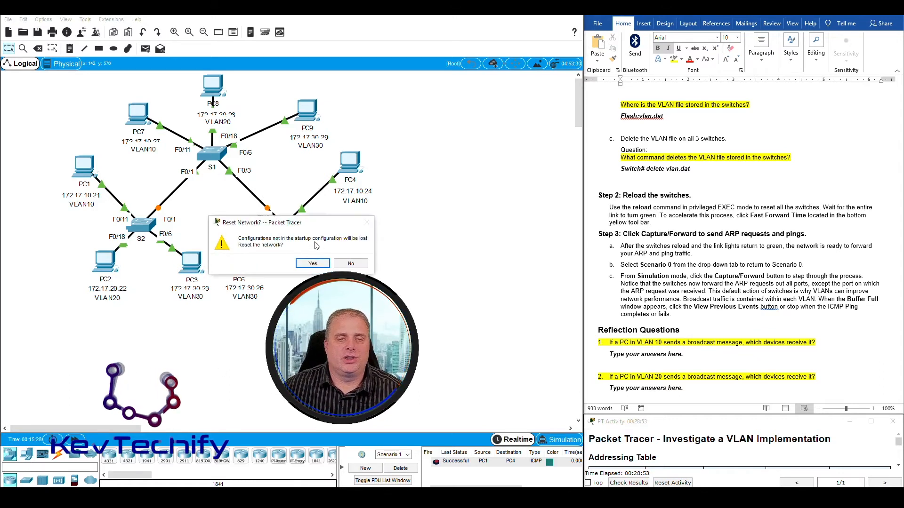
{"action": "left_click", "coordinate": [313, 265]}
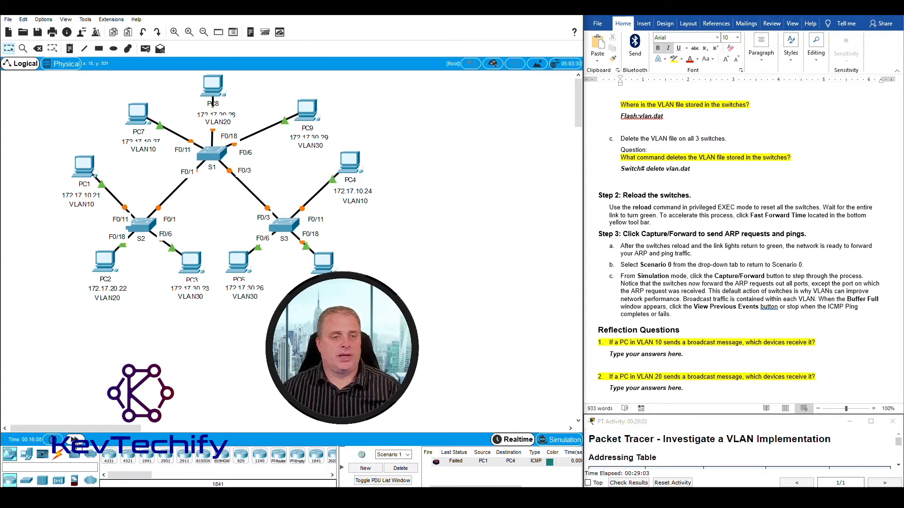
{"action": "left_click", "coordinate": [75, 440]}
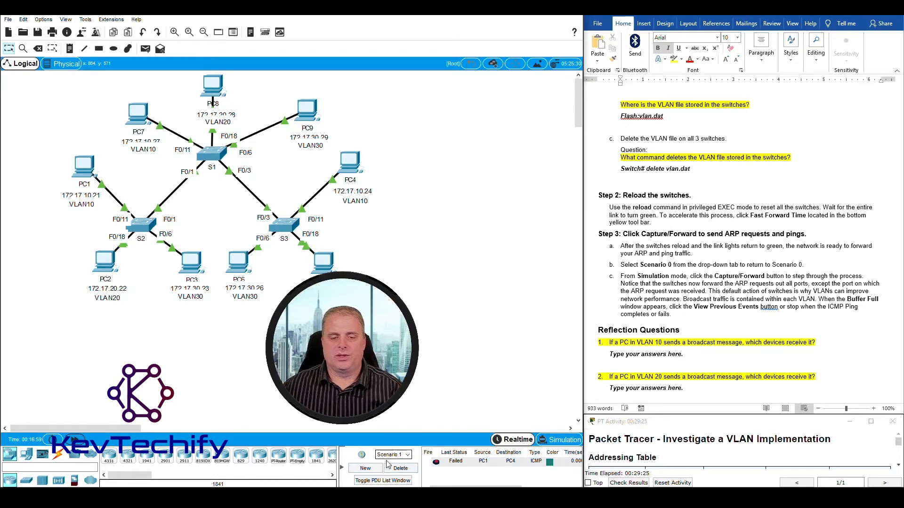
Switch the user-created PDU list from Scenario 1 back to Scenario 0
{"action": "left_click", "coordinate": [341, 469]}
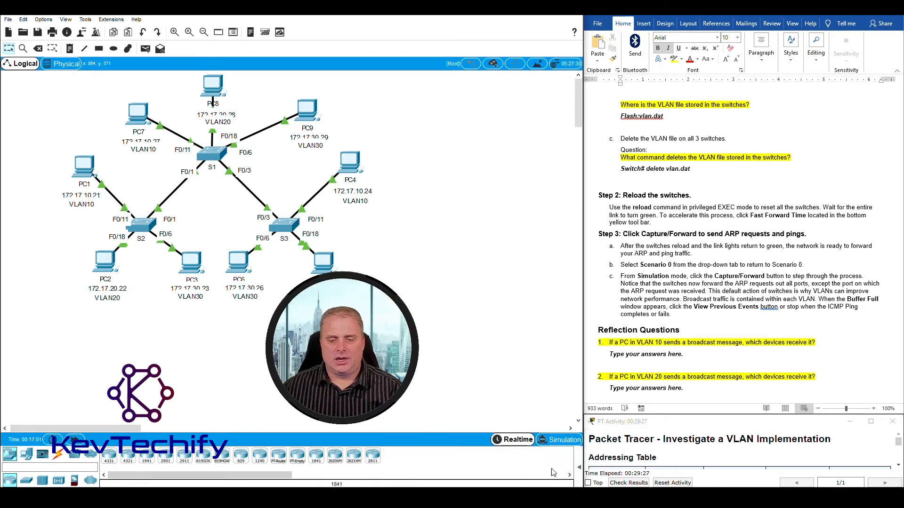
{"action": "left_click", "coordinate": [579, 468]}
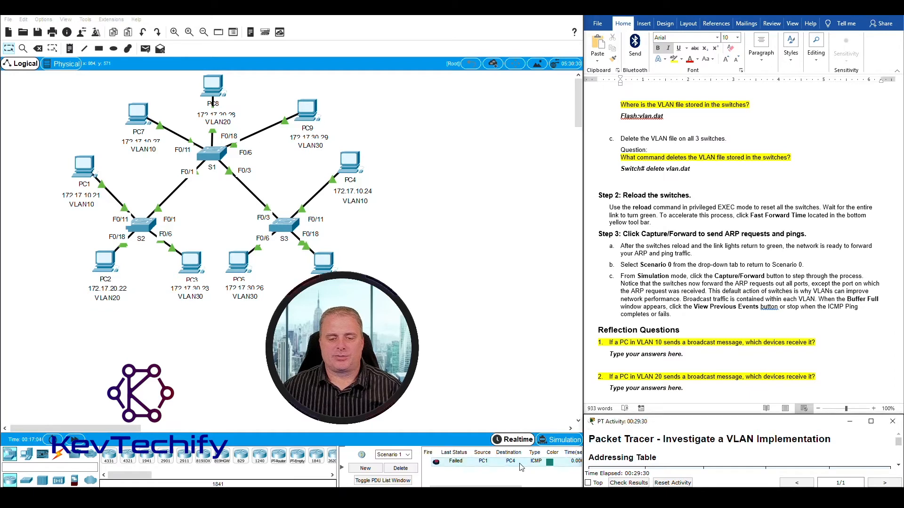
{"action": "left_click", "coordinate": [407, 454]}
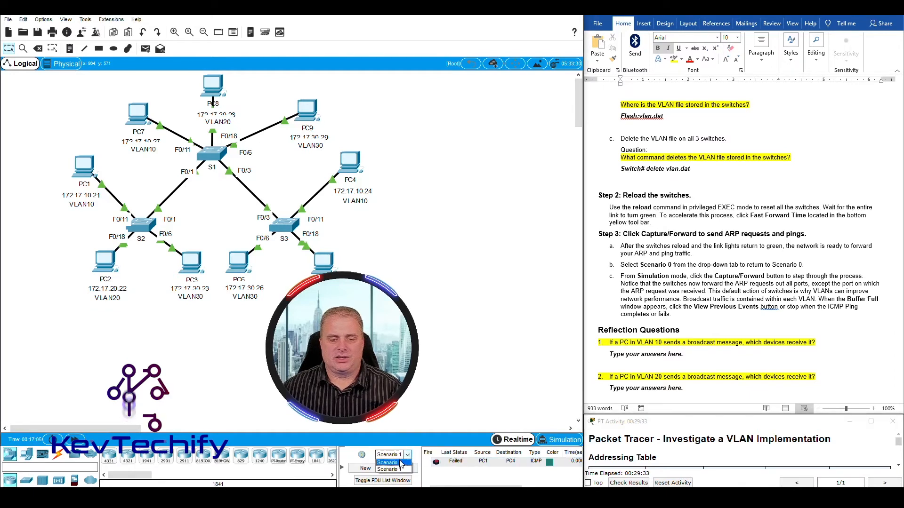
{"action": "left_click", "coordinate": [391, 462]}
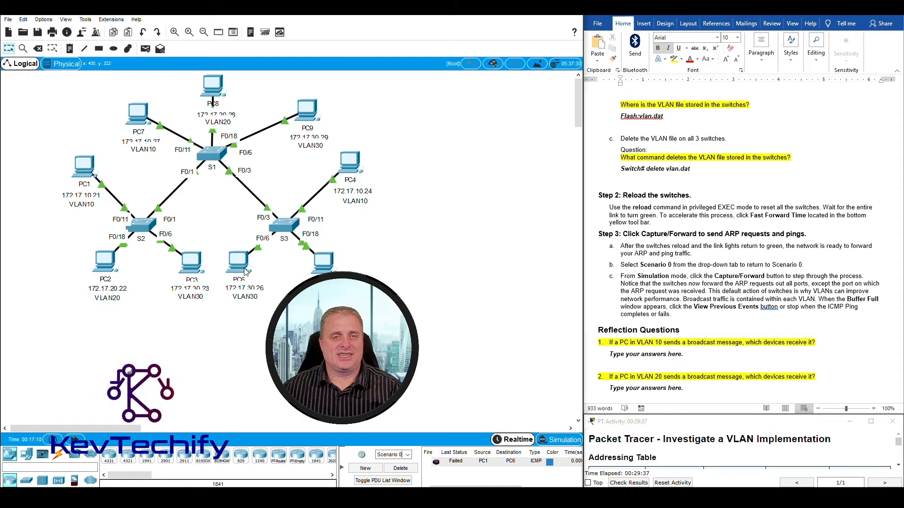
{"action": "mouse_move", "coordinate": [249, 266]}
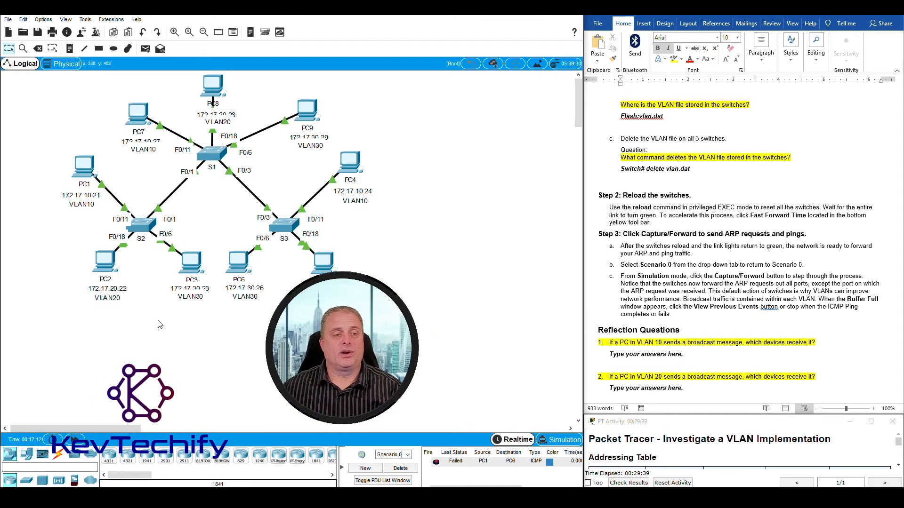
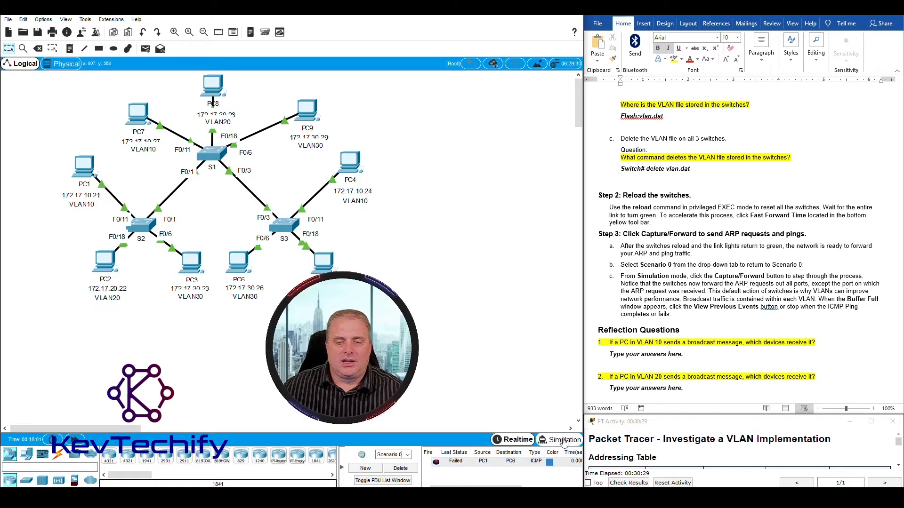
Step the Scenario 0 ping from PC1 to PC6 forward in Simulation mode until it completes or fails, and return to Realtime mode
{"action": "left_click", "coordinate": [557, 444]}
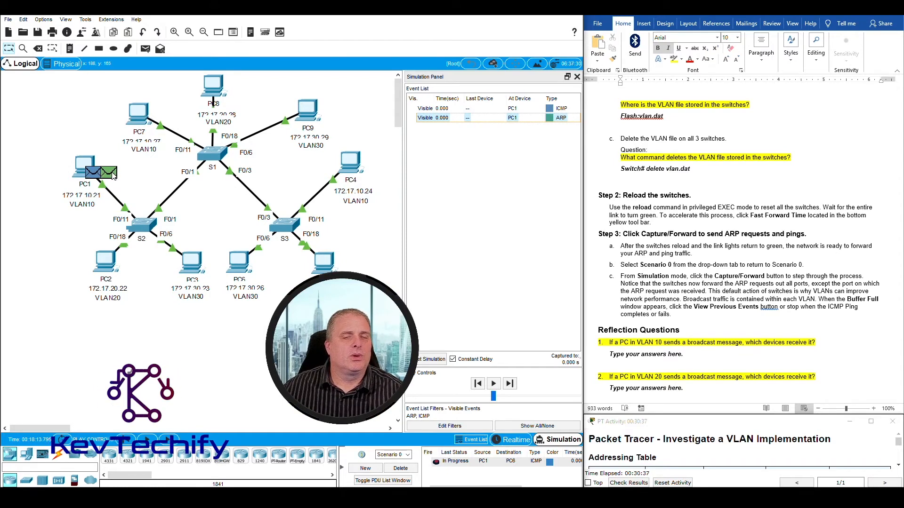
{"action": "mouse_move", "coordinate": [114, 176]}
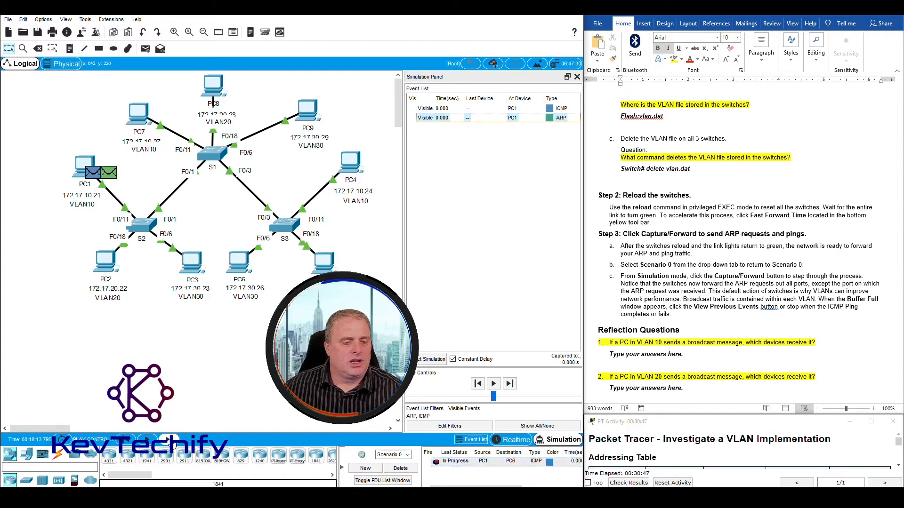
{"action": "left_click", "coordinate": [170, 442]}
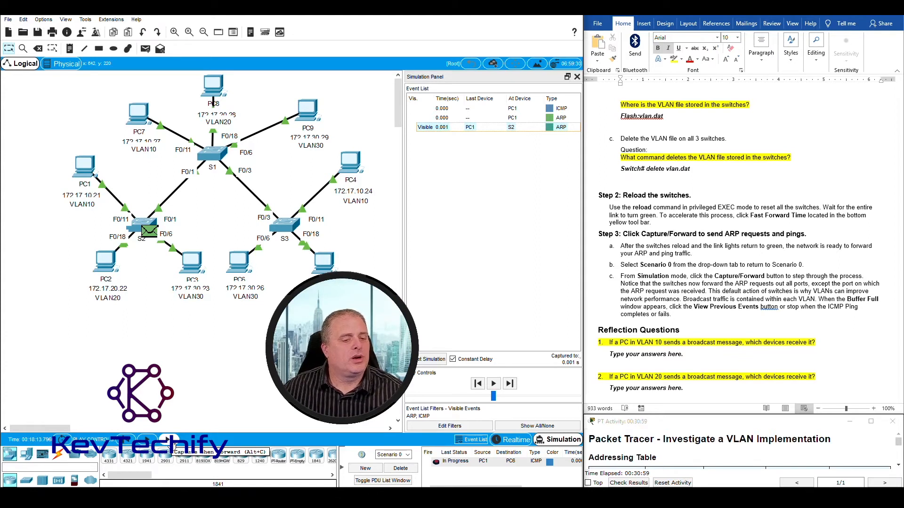
{"action": "left_click", "coordinate": [171, 442]}
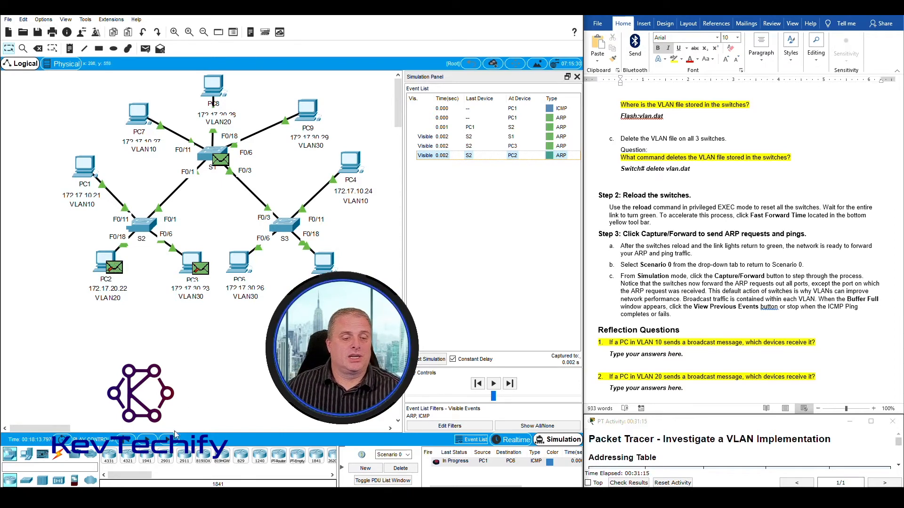
{"action": "key", "text": "alt+c"}
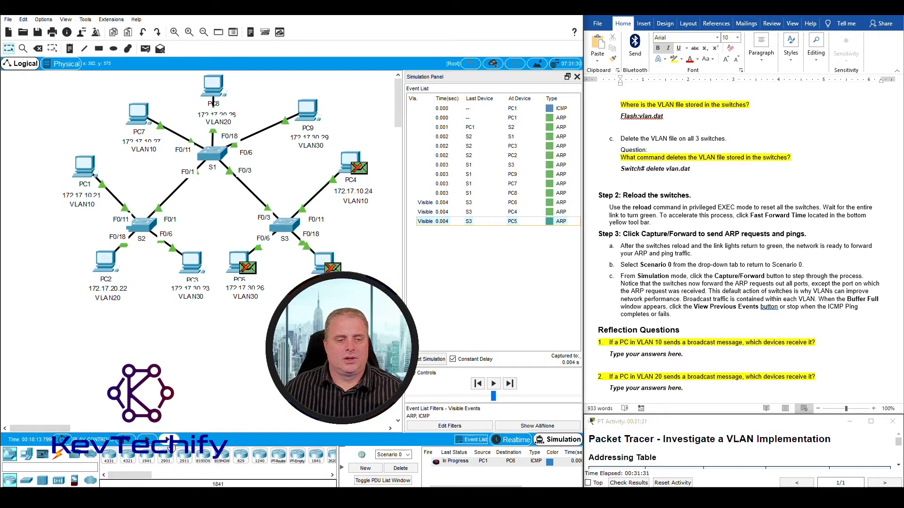
{"action": "left_click", "coordinate": [172, 442]}
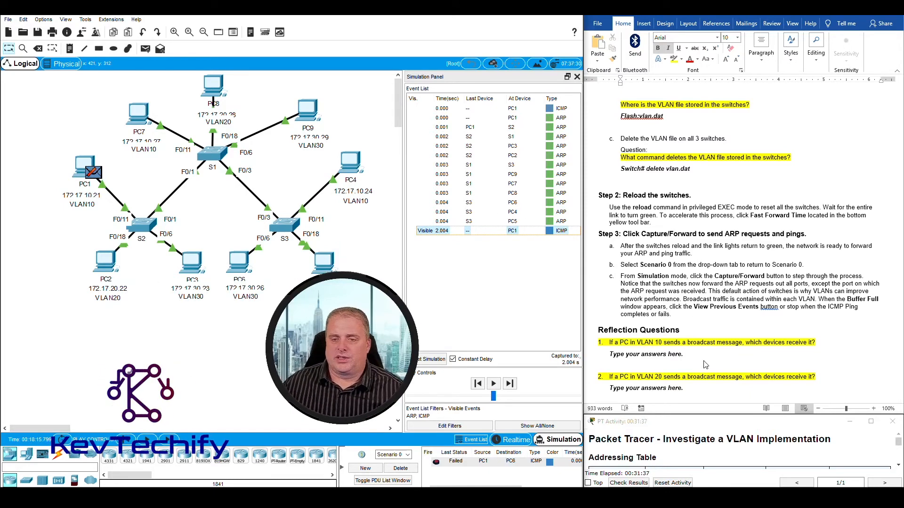
{"action": "scroll", "coordinate": [697, 329], "scroll_direction": "down", "scroll_amount": 3}
{"action": "scroll", "coordinate": [698, 330], "scroll_direction": "down", "scroll_amount": 6}
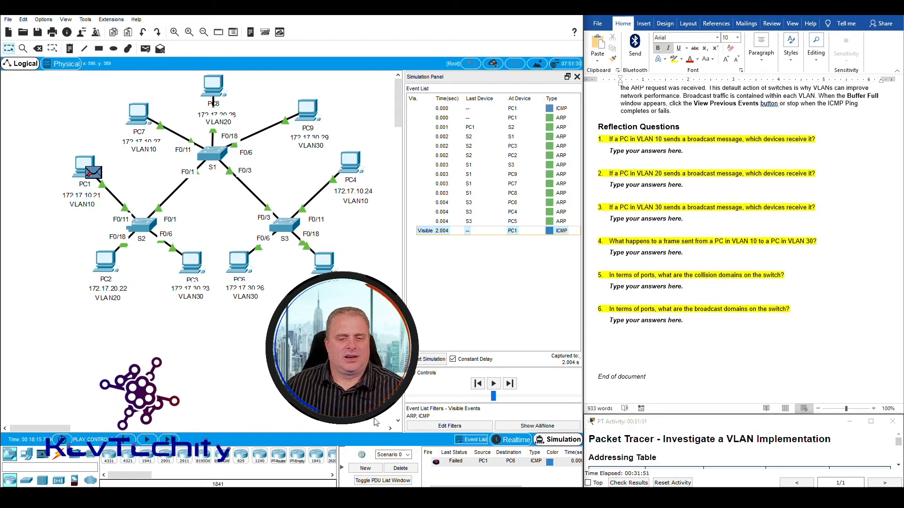
{"action": "left_click", "coordinate": [517, 442]}
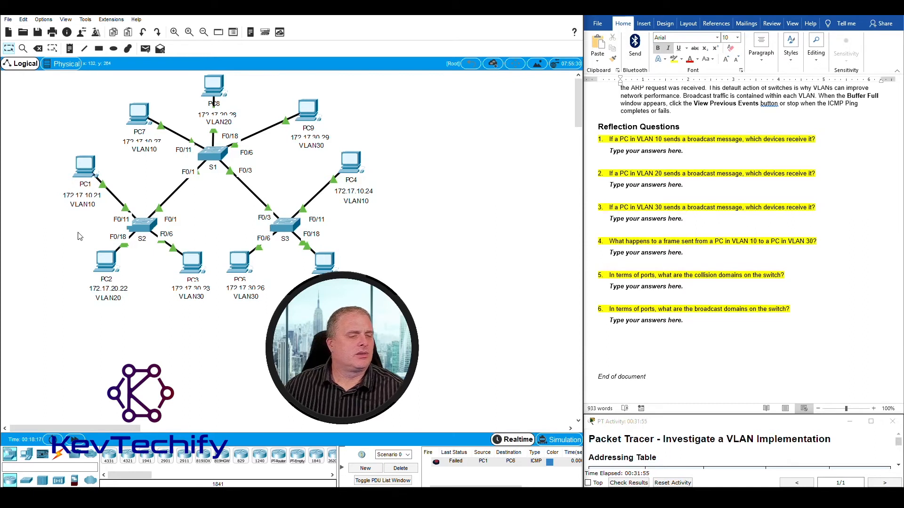
In the Word worksheet, replace the answer placeholder of reflection question 1 with "All devices that are on VLAN 10."
{"action": "mouse_move", "coordinate": [91, 169]}
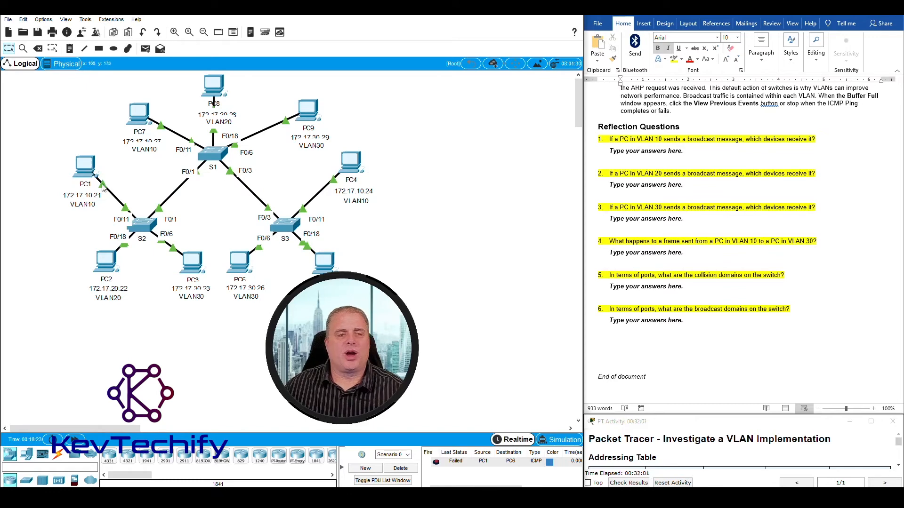
{"action": "mouse_move", "coordinate": [135, 222]}
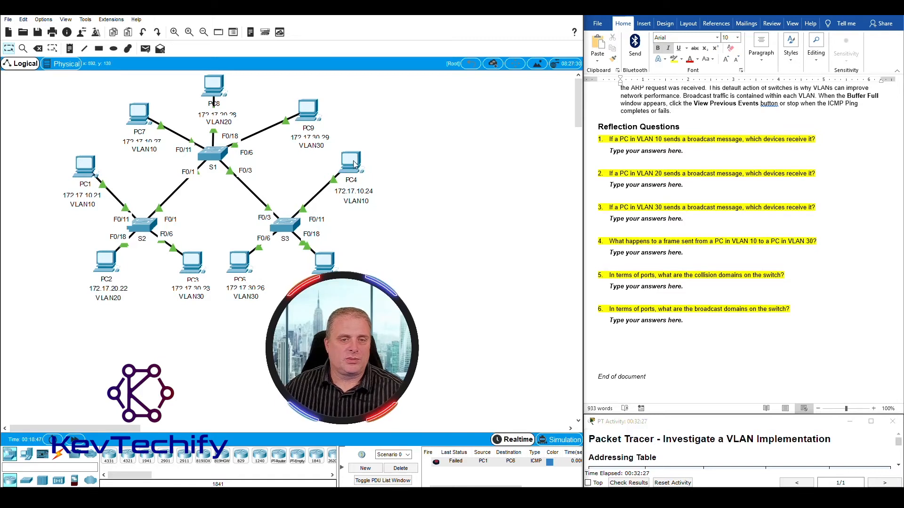
{"action": "mouse_move", "coordinate": [353, 165]}
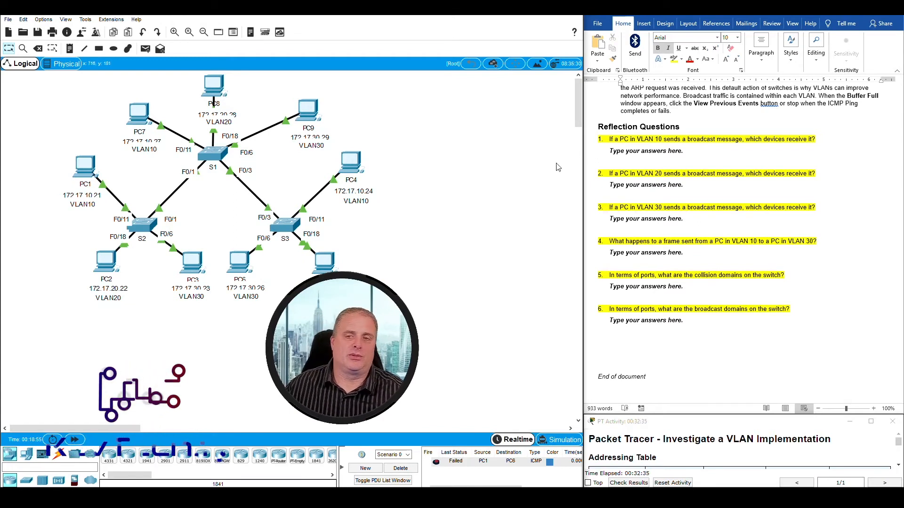
{"action": "left_click", "coordinate": [610, 151]}
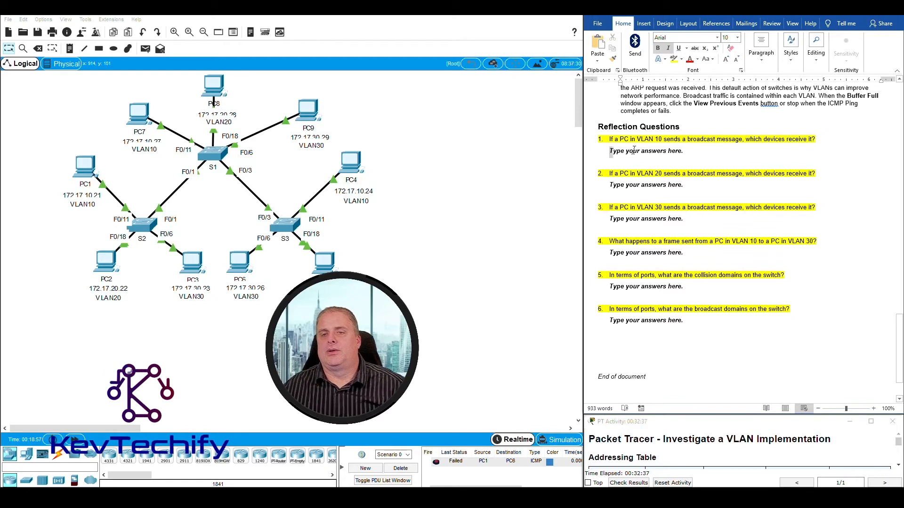
{"action": "left_click_drag", "start_coordinate": [611, 151], "coordinate": [683, 157]}
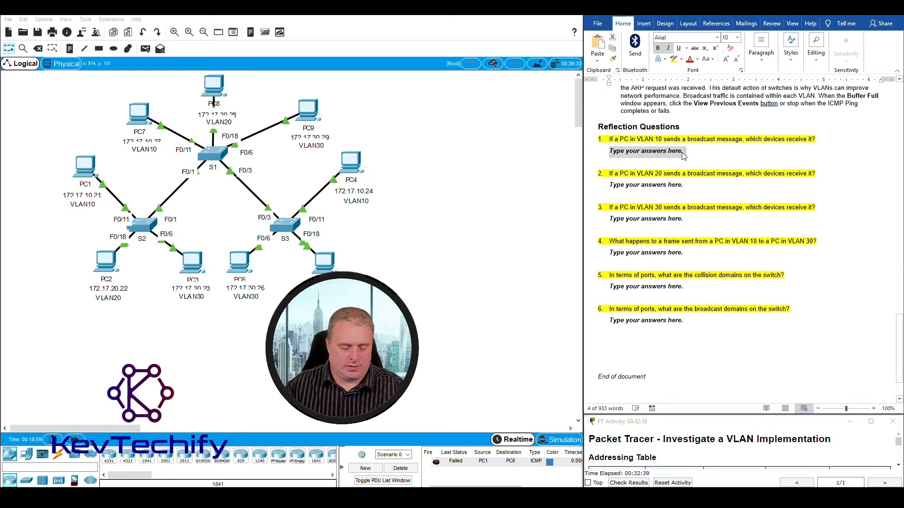
{"action": "type", "text": "All"}
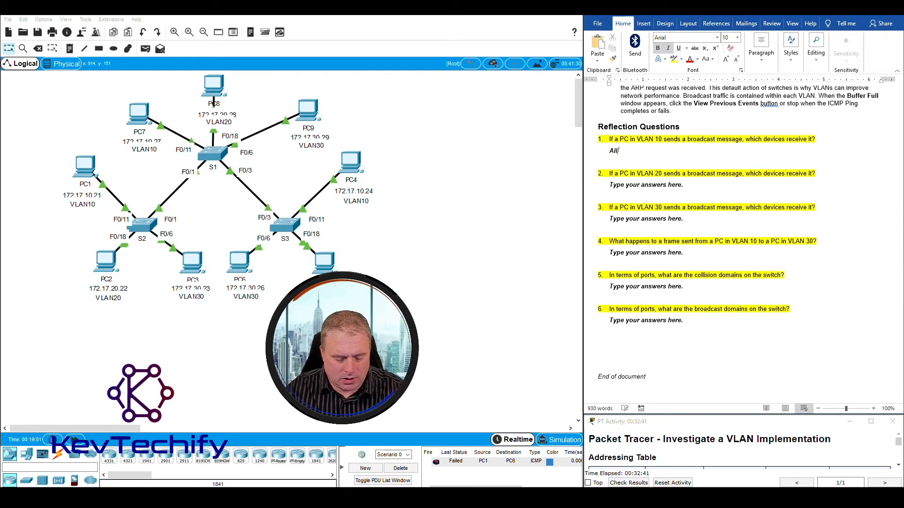
{"action": "type", "text": " devices that a"}
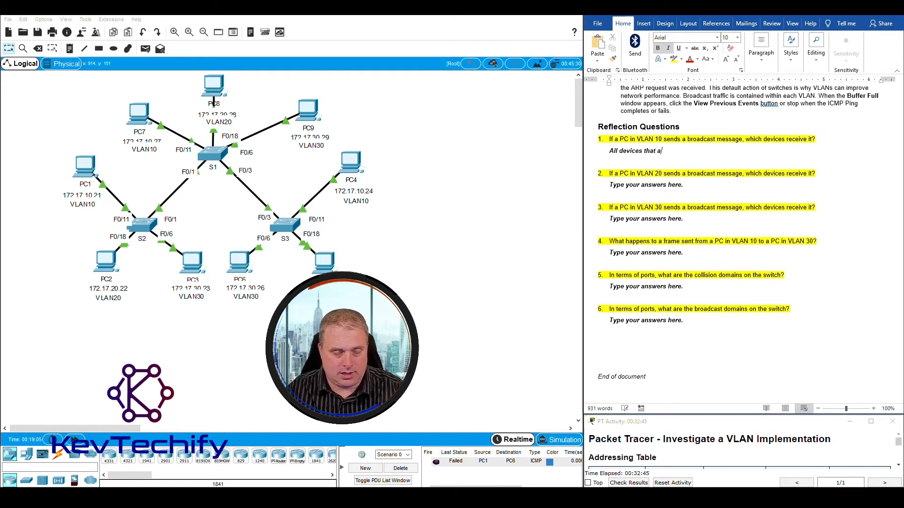
{"action": "type", "text": "re on VL"}
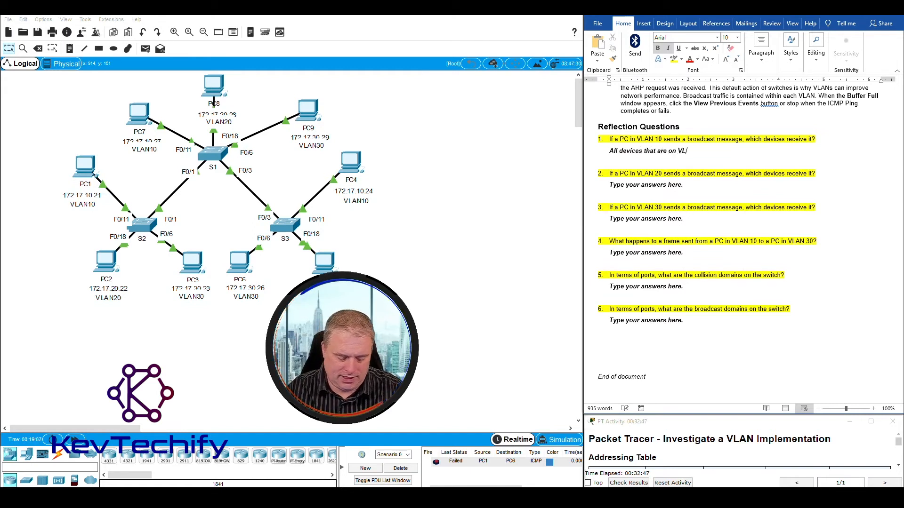
{"action": "type", "text": "AN 10."}
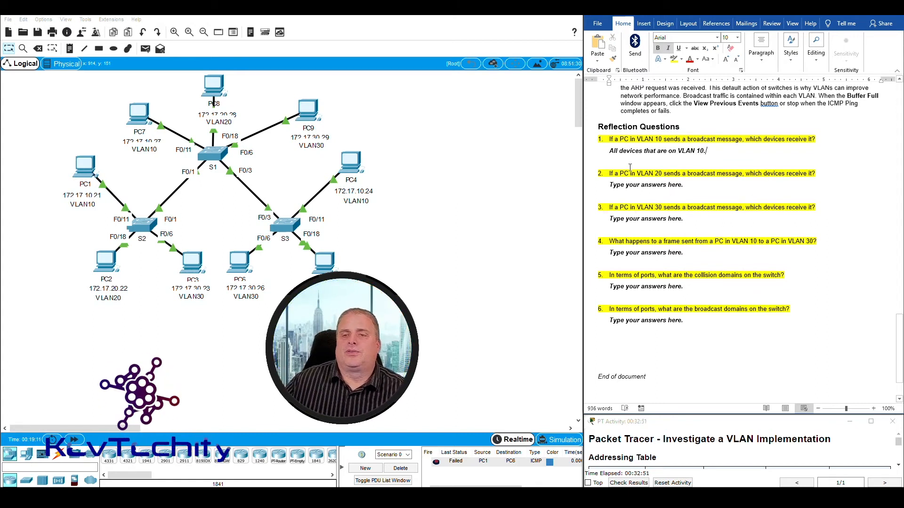
Replace the answer placeholder of reflection question 2 with "All devices that are on VLAN 20."
{"action": "left_click_drag", "start_coordinate": [609, 173], "coordinate": [813, 174]}
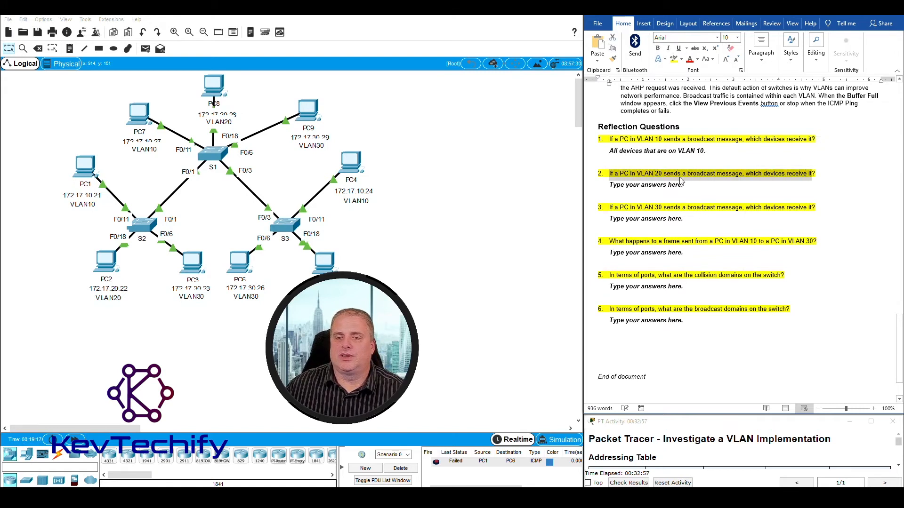
{"action": "left_click", "coordinate": [637, 175]}
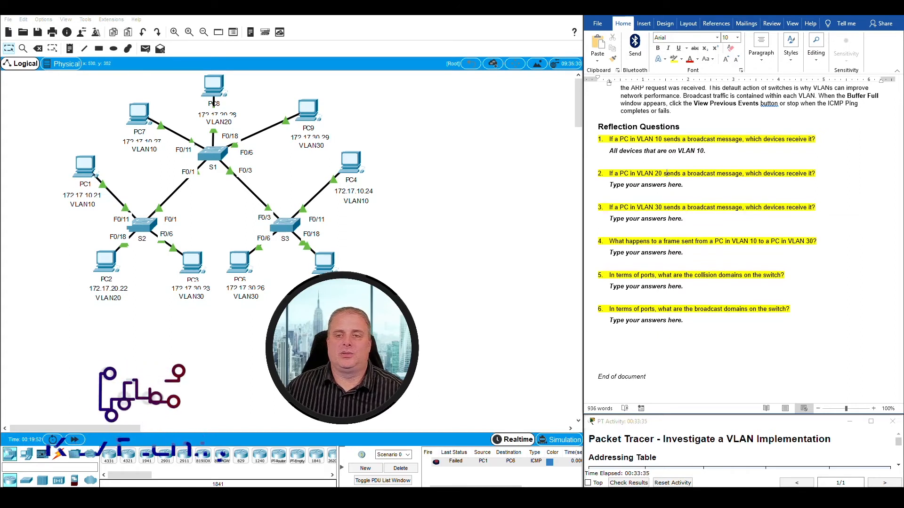
{"action": "left_click", "coordinate": [609, 185]}
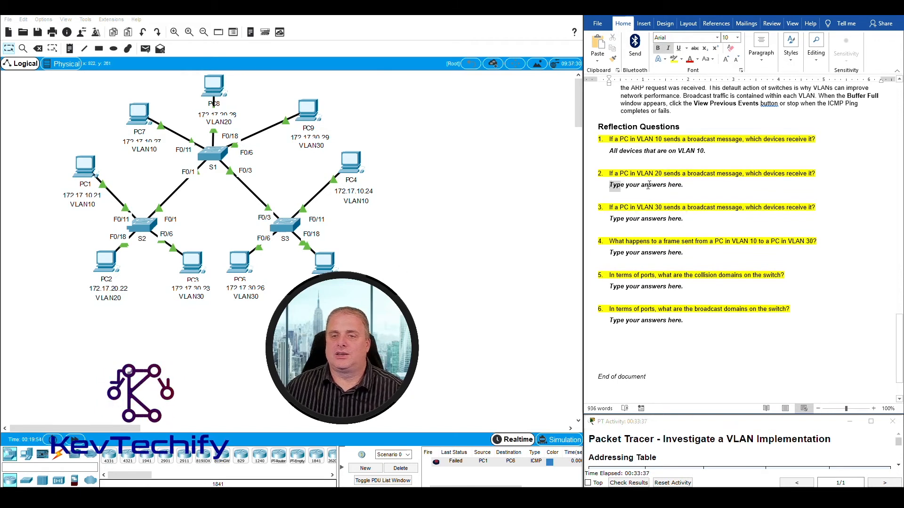
{"action": "left_click_drag", "start_coordinate": [609, 185], "coordinate": [695, 185]}
{"action": "type", "text": "All "}
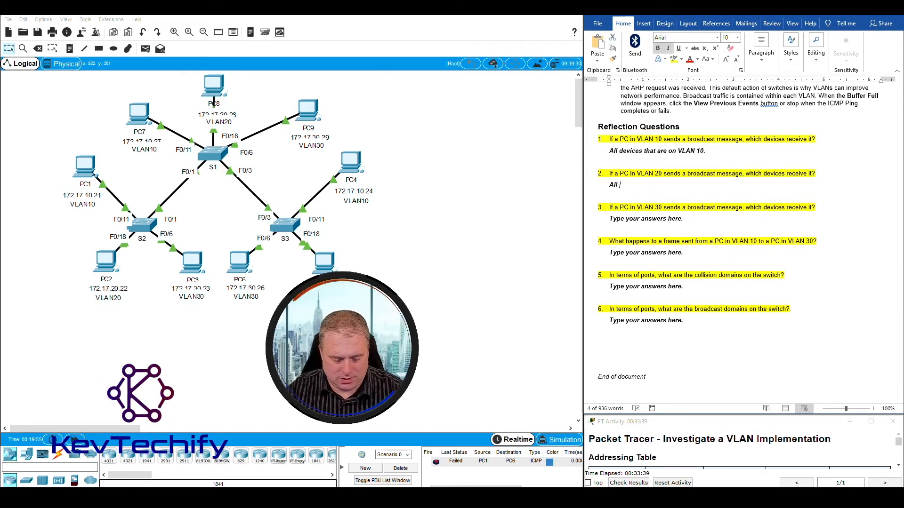
{"action": "type", "text": "devices "}
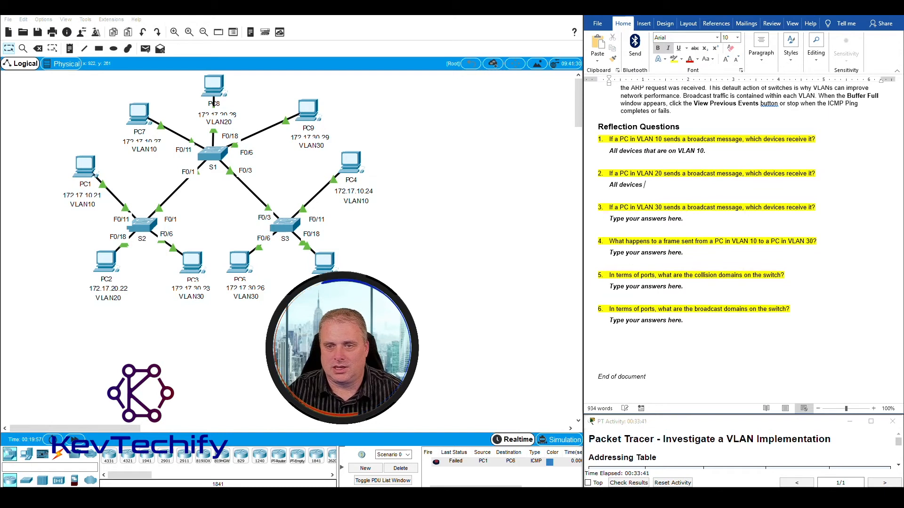
{"action": "type", "text": "that a"}
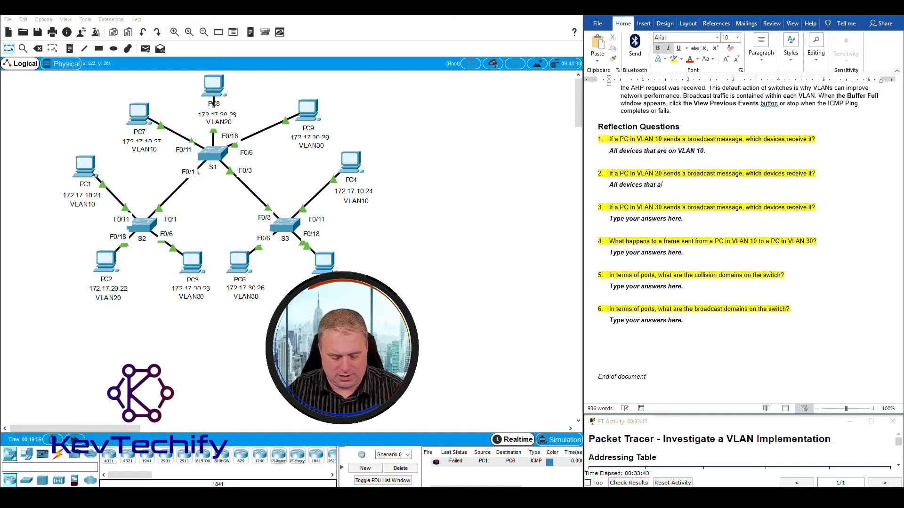
{"action": "type", "text": "re on VL"}
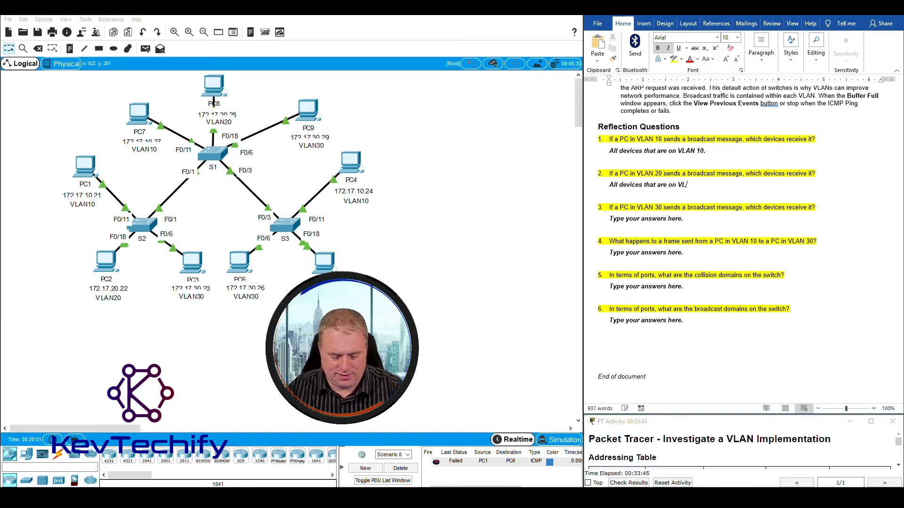
{"action": "type", "text": "AN 20."}
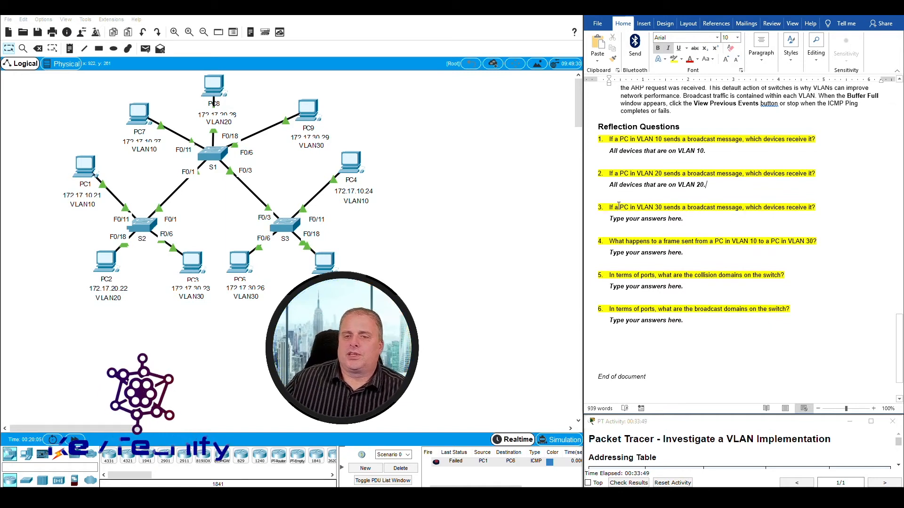
Replace the answer placeholder of reflection question 3 with "All devices that are on VLAN 30."
{"action": "left_click_drag", "start_coordinate": [607, 210], "coordinate": [813, 208]}
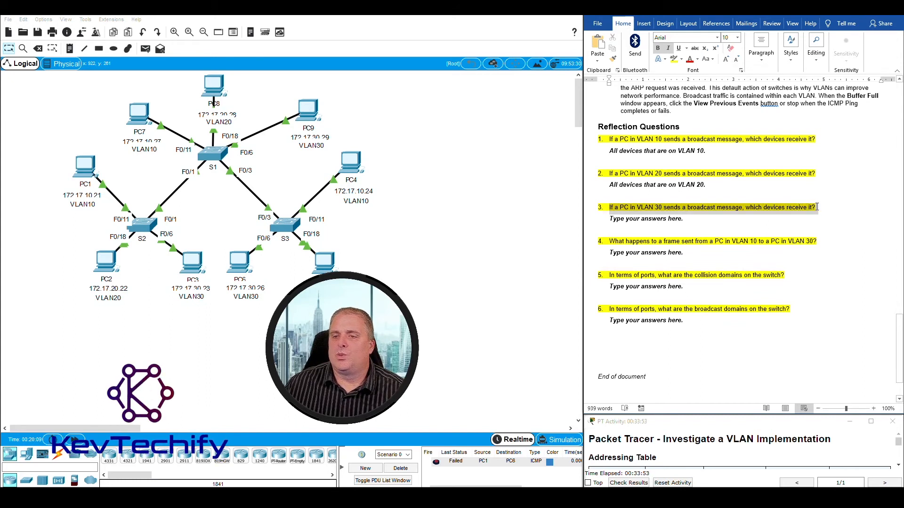
{"action": "left_click", "coordinate": [656, 218]}
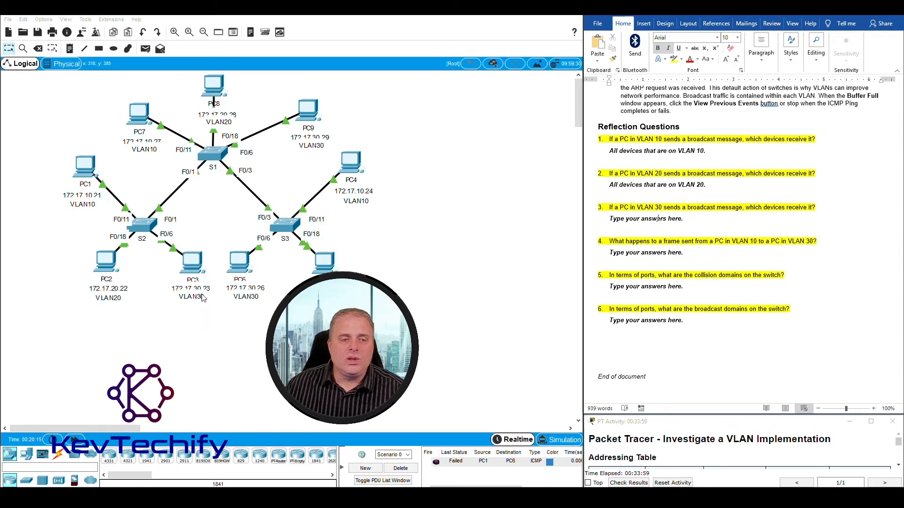
{"action": "left_click", "coordinate": [630, 230]}
{"action": "left_click_drag", "start_coordinate": [611, 218], "coordinate": [687, 220]}
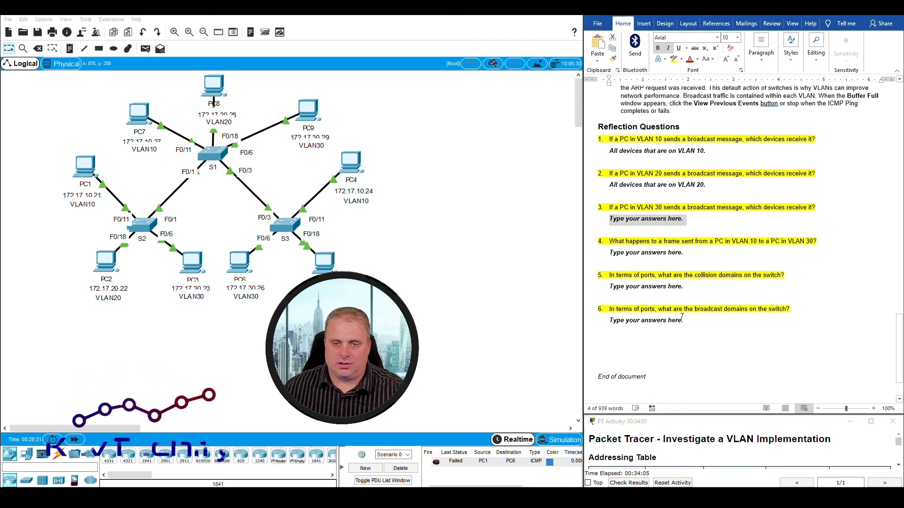
{"action": "type", "text": "A"}
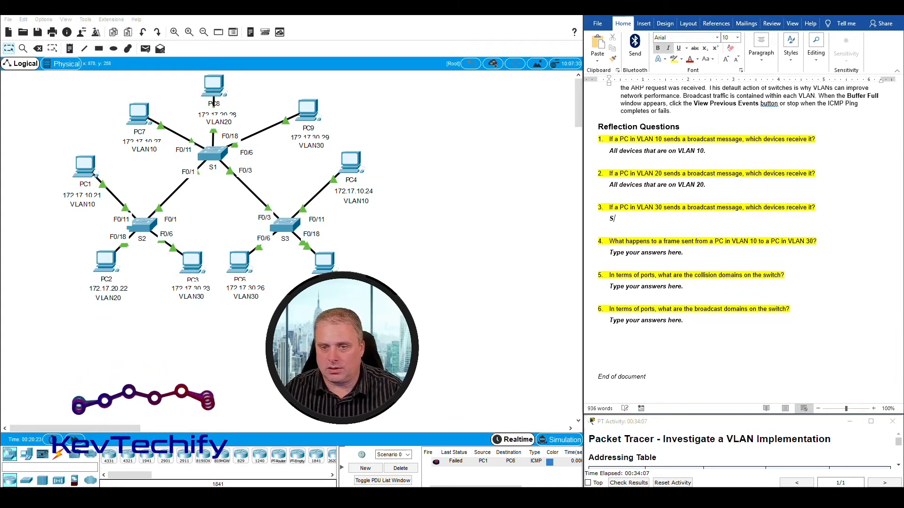
{"action": "type", "text": "ll e"}
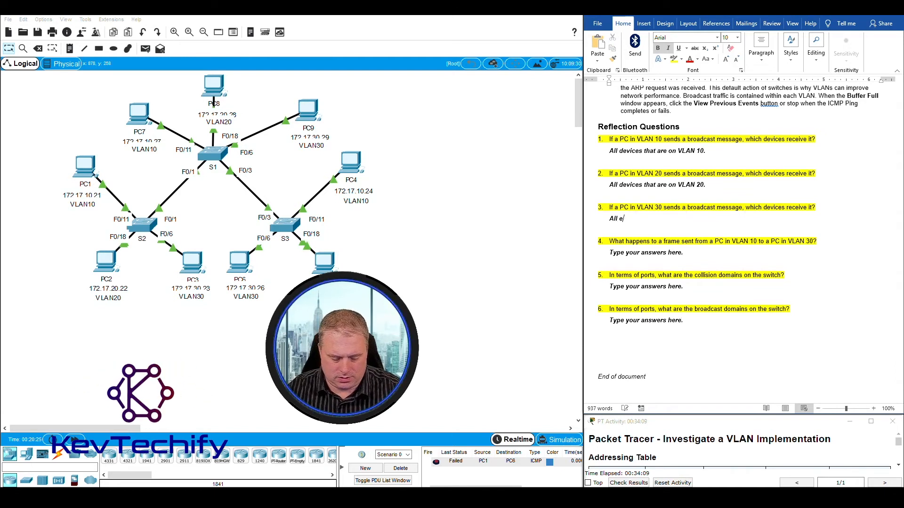
{"action": "key", "text": "BackSpace"}
{"action": "type", "text": "devi"}
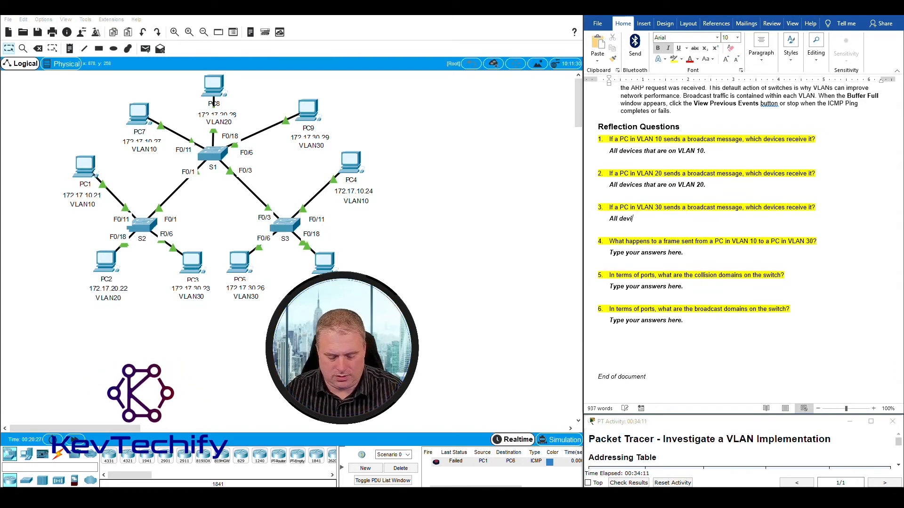
{"action": "type", "text": "ces that are on VLAN 30."}
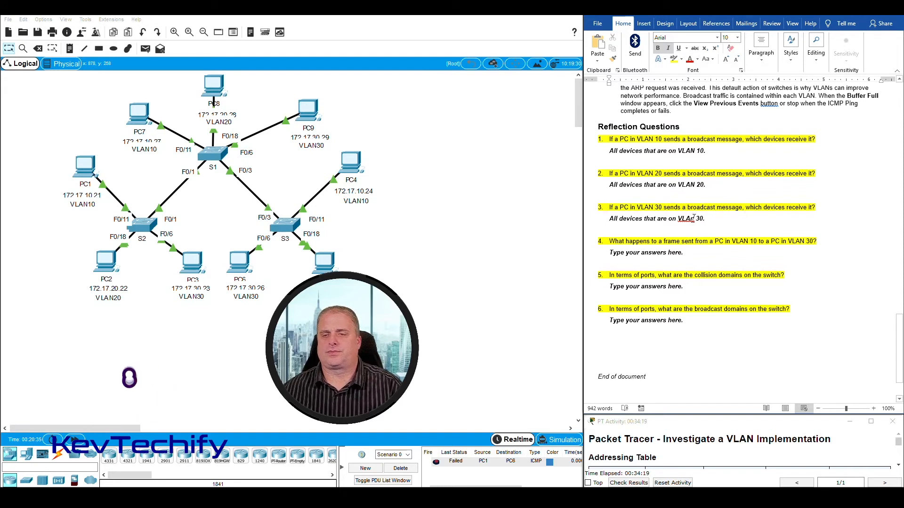
{"action": "left_click_drag", "start_coordinate": [694, 218], "coordinate": [690, 218]}
{"action": "type", "text": "N"}
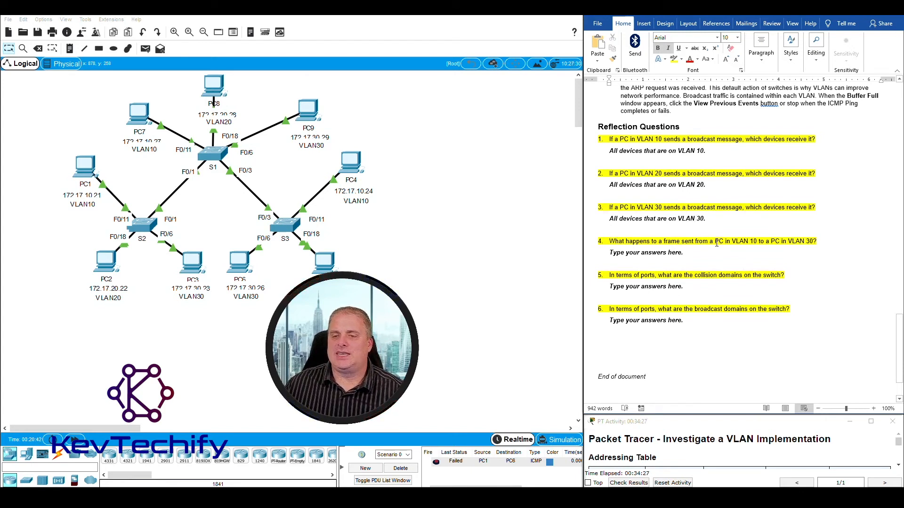
Replace the answer placeholder of reflection question 4 with "Frame will be dropped because PCs are in different VLANs."
{"action": "left_click_drag", "start_coordinate": [743, 240], "coordinate": [813, 240]}
{"action": "left_click", "coordinate": [770, 240]}
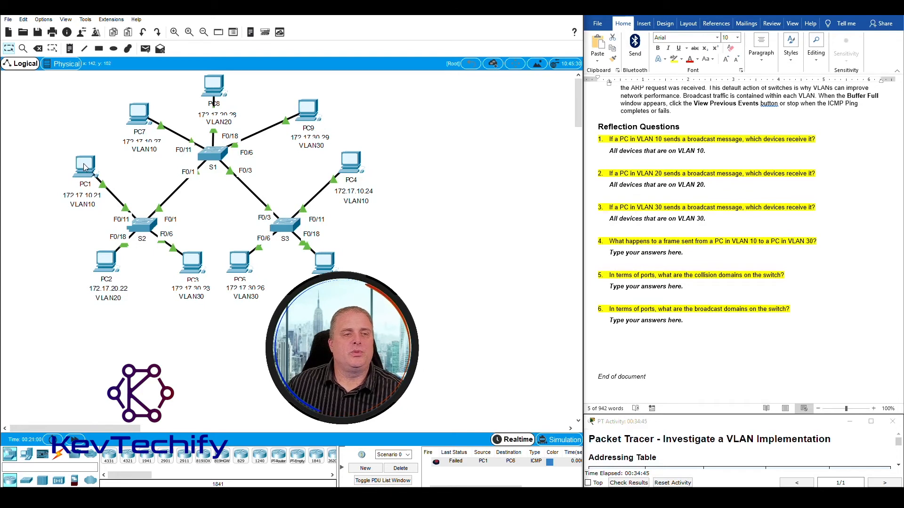
{"action": "mouse_move", "coordinate": [86, 167]}
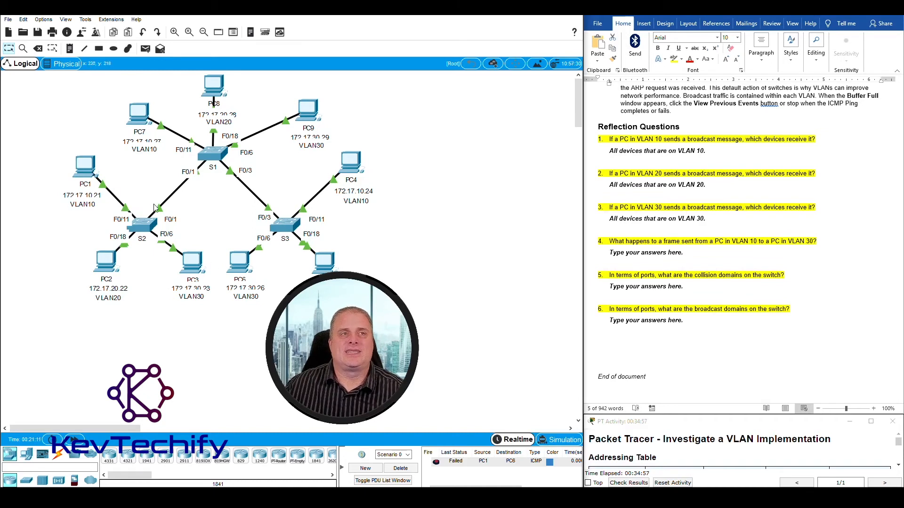
{"action": "left_click", "coordinate": [602, 251]}
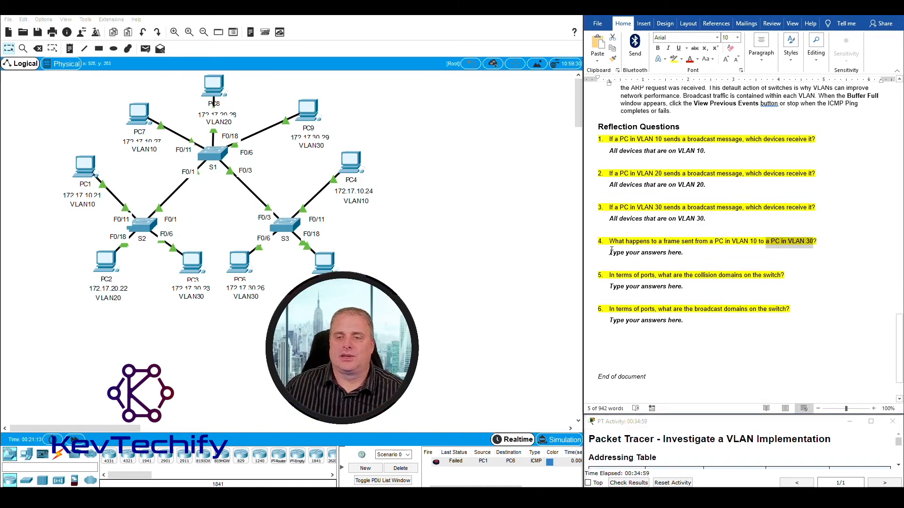
{"action": "left_click", "coordinate": [608, 251]}
{"action": "left_click_drag", "start_coordinate": [611, 252], "coordinate": [702, 254]}
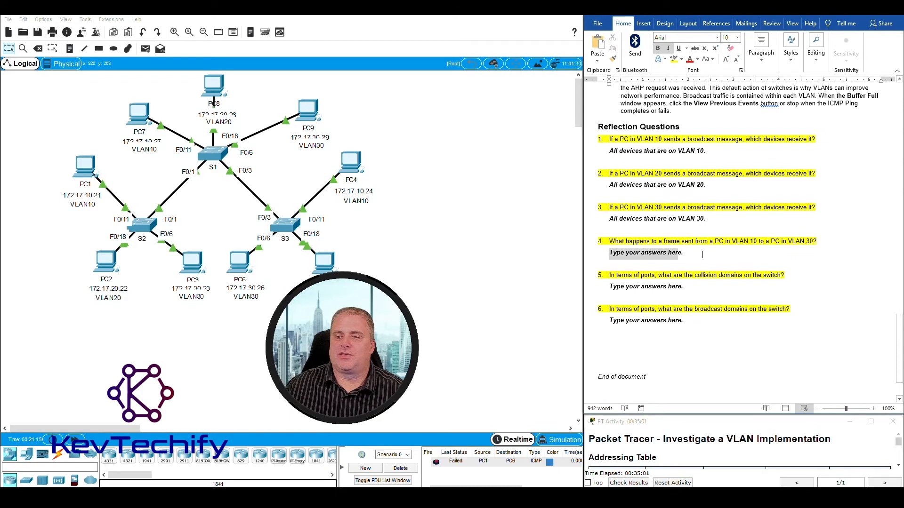
{"action": "type", "text": "Fr"}
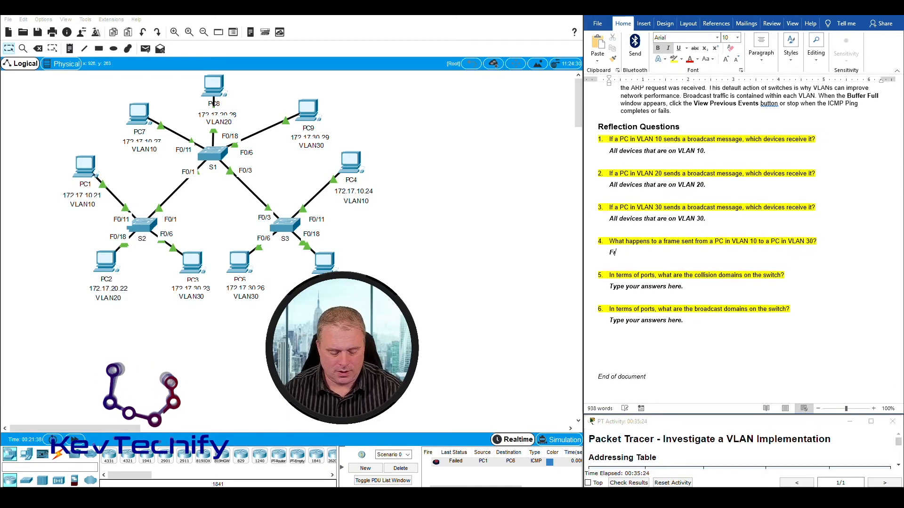
{"action": "type", "text": "ame wi"}
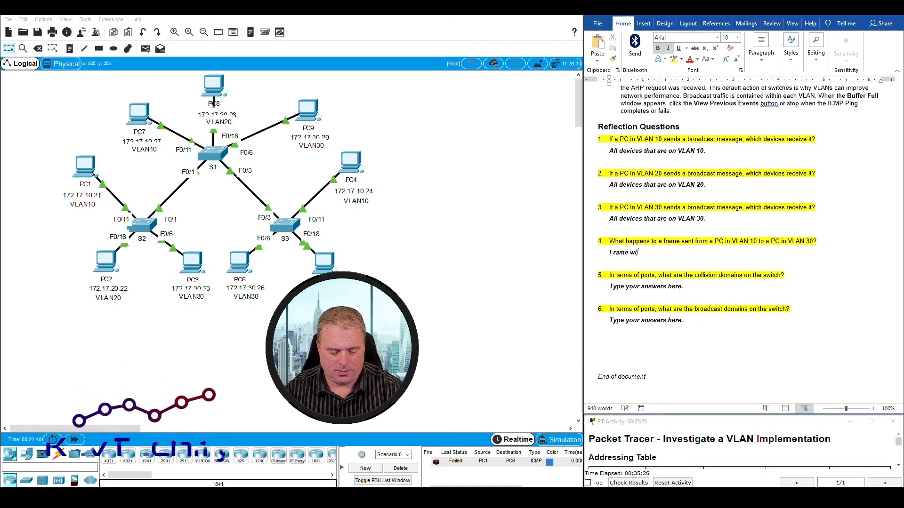
{"action": "type", "text": "ll be dropped"}
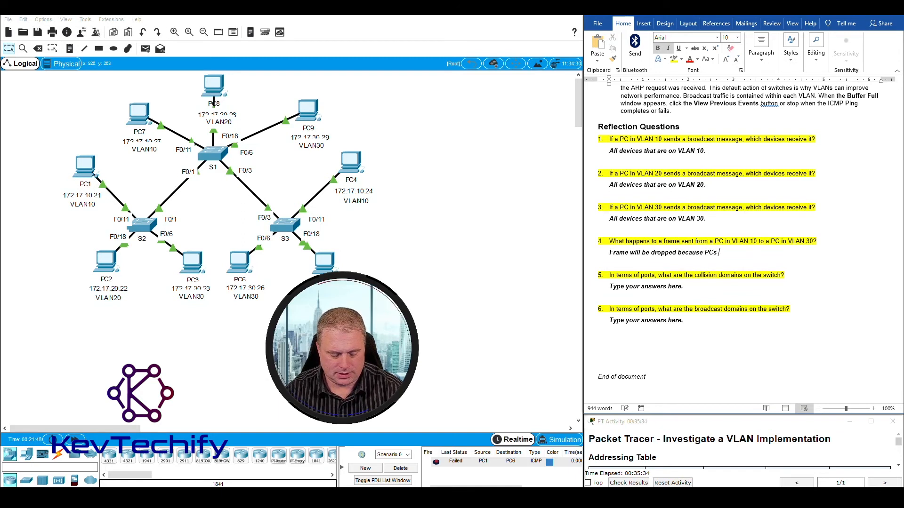
{"action": "type", "text": "because PCs are in d"}
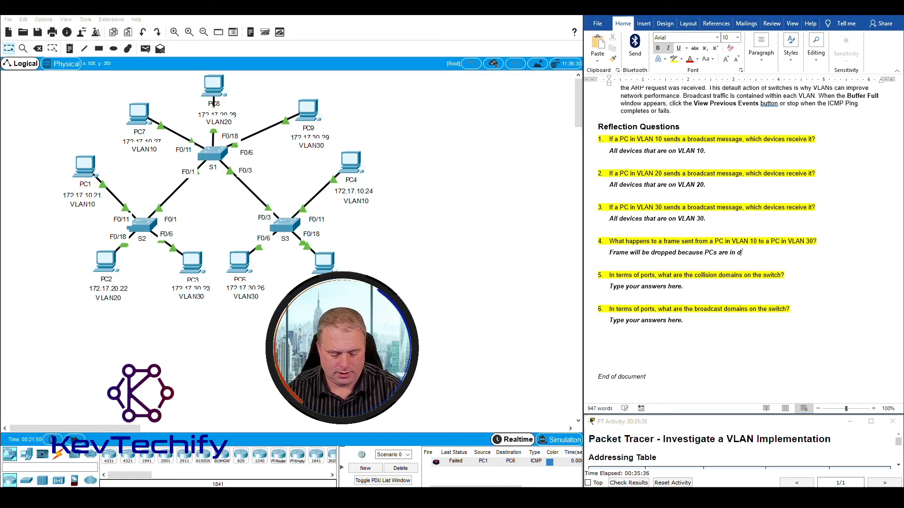
{"action": "type", "text": "ifferent VLAn"}
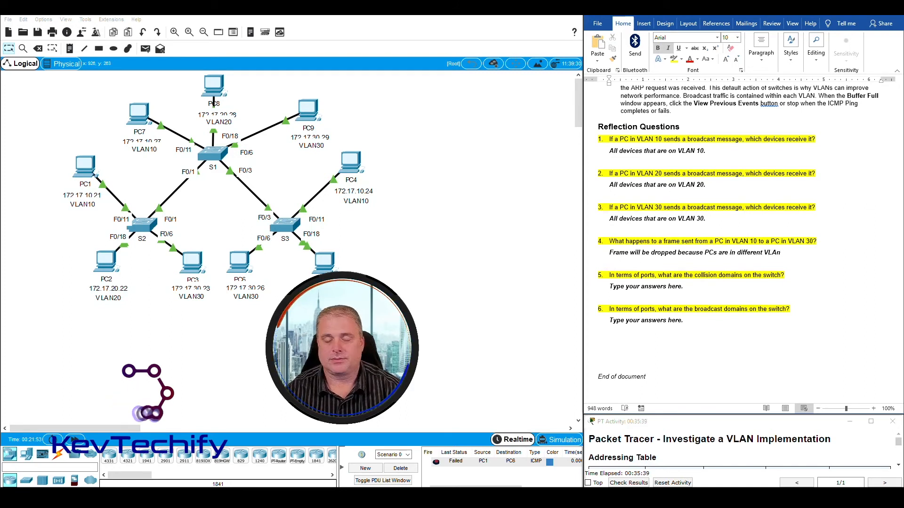
{"action": "key", "text": "BackSpace"}
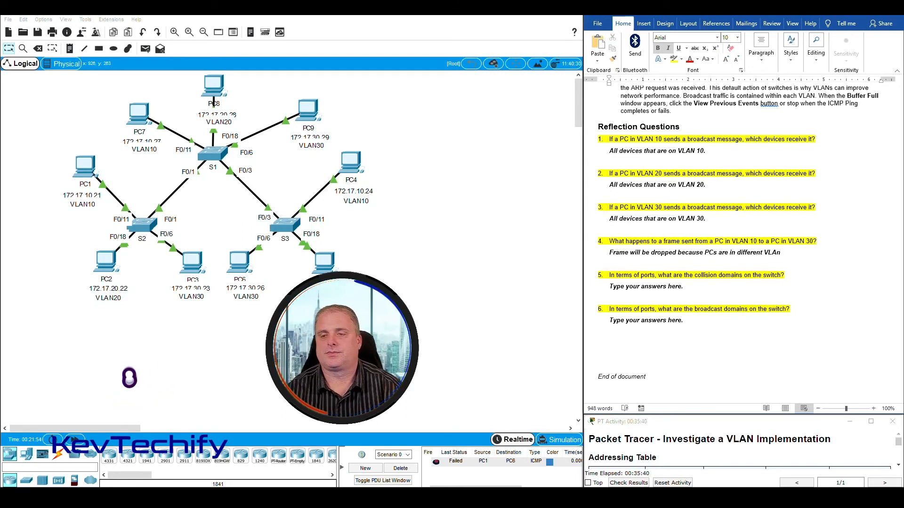
{"action": "type", "text": "Ns."}
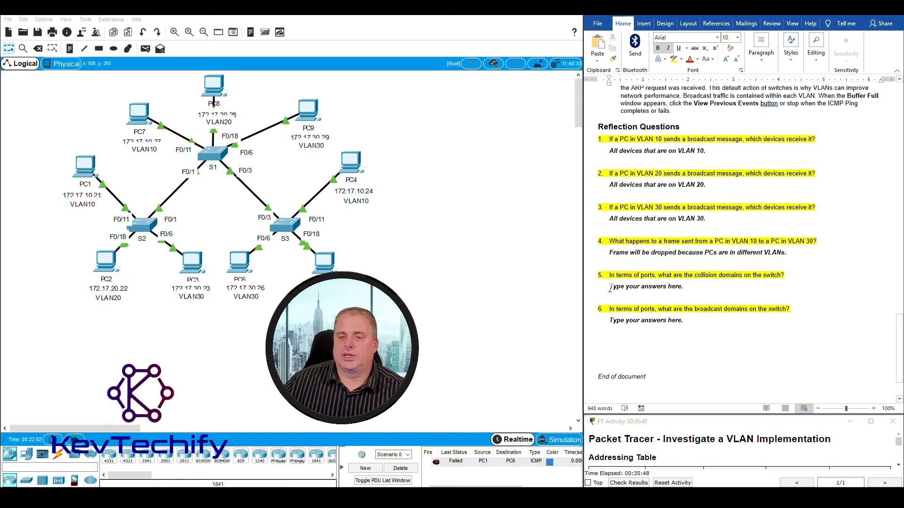
Replace the answer placeholder of reflection question 5 with "Each port on a switch is a separate collision domain."
{"action": "left_click_drag", "start_coordinate": [611, 285], "coordinate": [689, 289]}
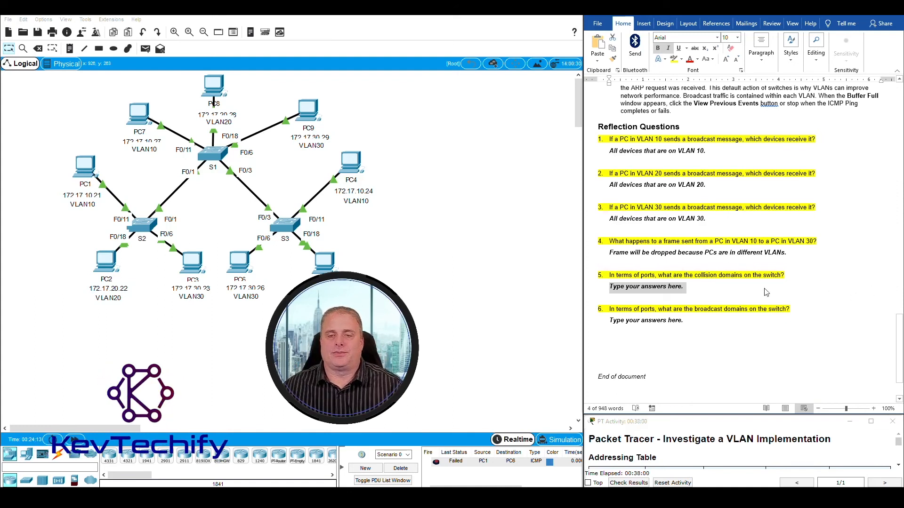
{"action": "left_click", "coordinate": [609, 288]}
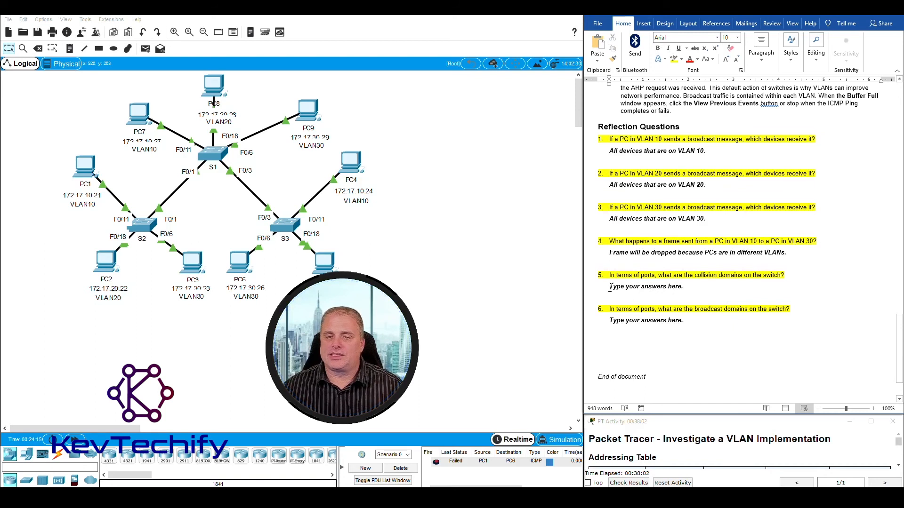
{"action": "left_click_drag", "start_coordinate": [610, 288], "coordinate": [691, 288]}
{"action": "type", "text": "E"}
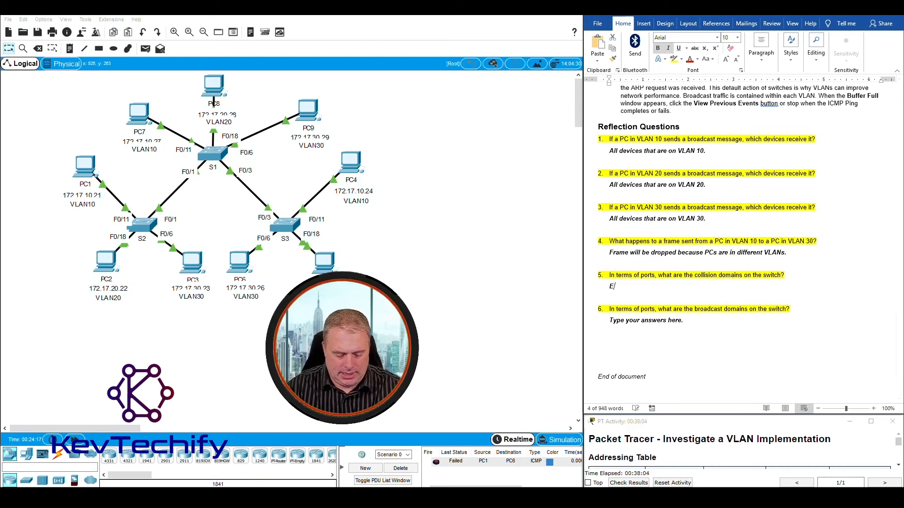
{"action": "type", "text": "ach port on a switch"}
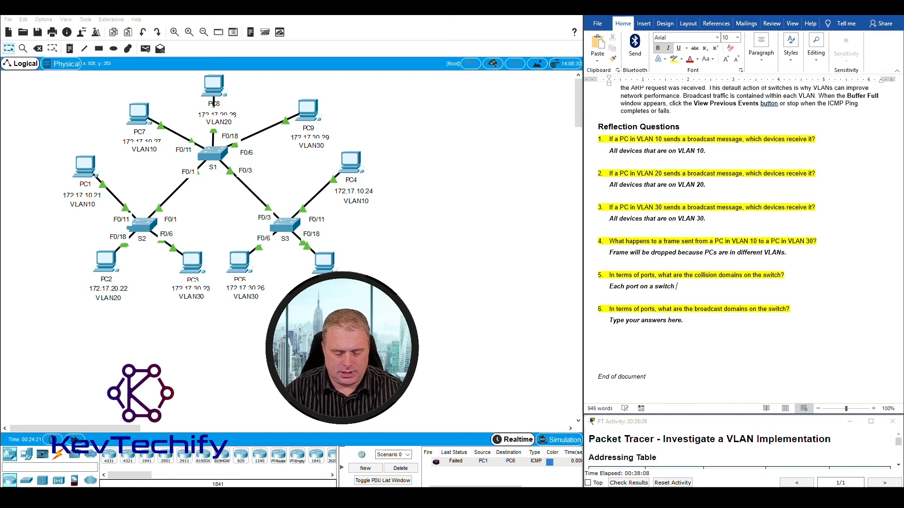
{"action": "type", "text": " is a seper"}
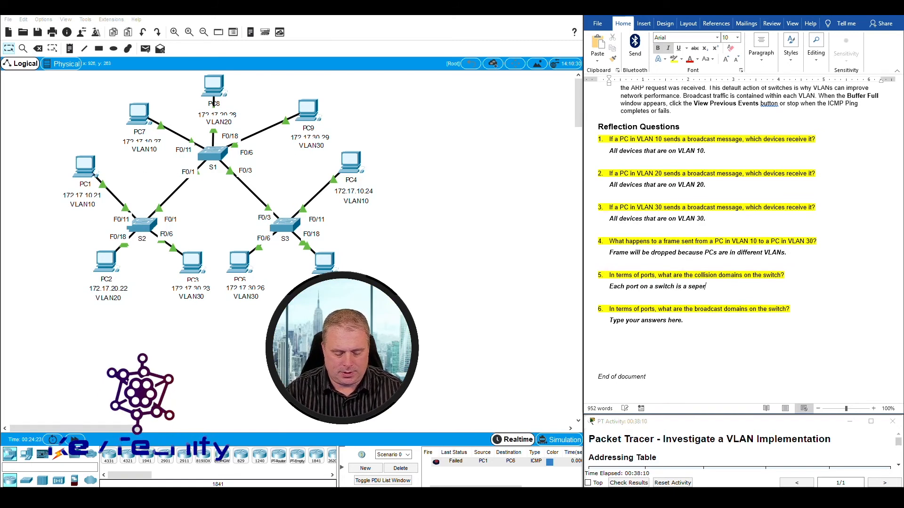
{"action": "key", "text": "BackSpace"}
{"action": "key", "text": "BackSpace"}
{"action": "type", "text": "arate collis"}
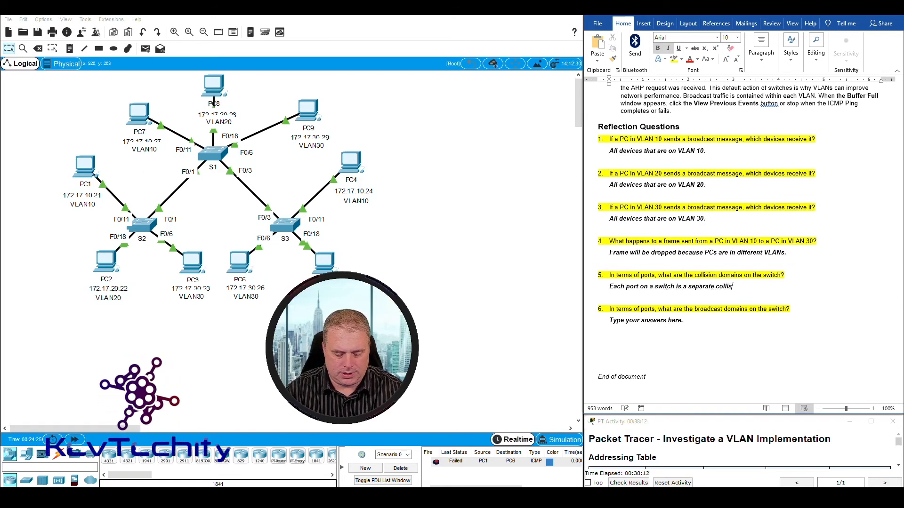
{"action": "type", "text": "ion domain."}
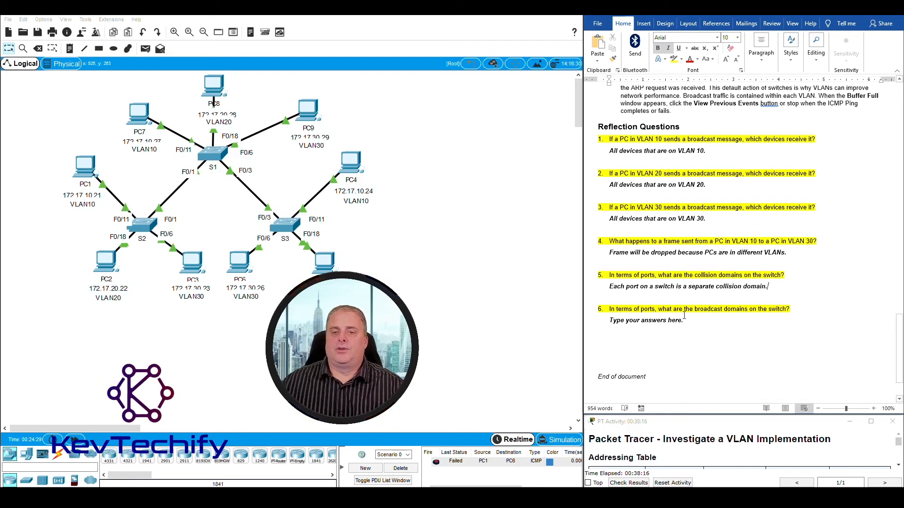
Replace the answer placeholder of reflection question 6 with "They are divided by the VLANs on the switch."
{"action": "scroll", "coordinate": [619, 326], "scroll_direction": "down", "scroll_amount": 3}
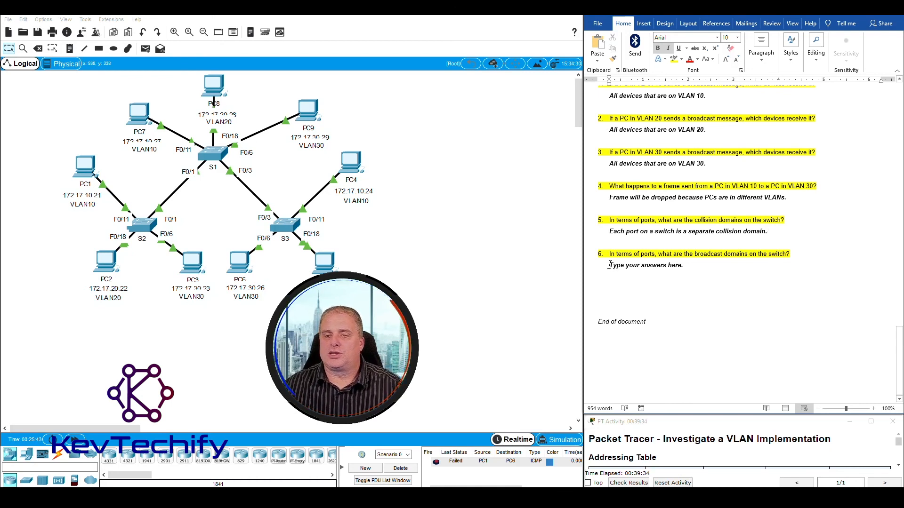
{"action": "left_click_drag", "start_coordinate": [610, 266], "coordinate": [686, 267]}
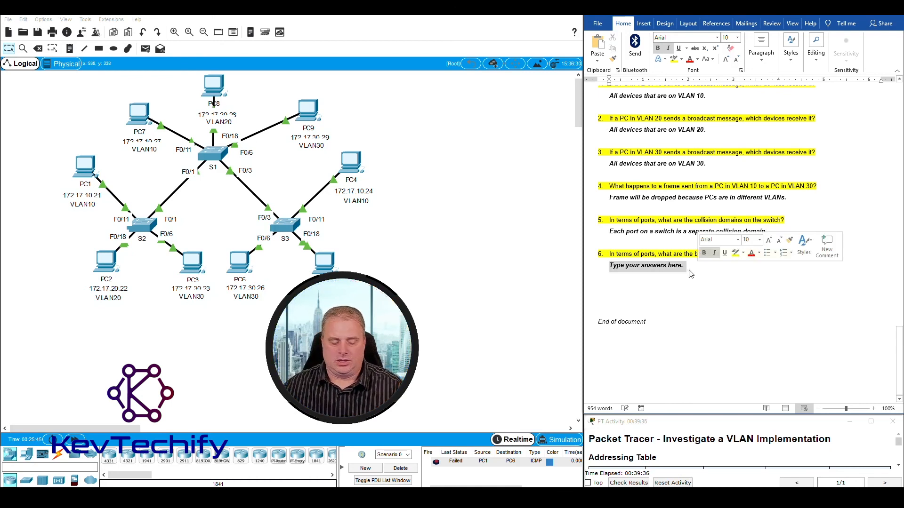
{"action": "type", "text": "They are "}
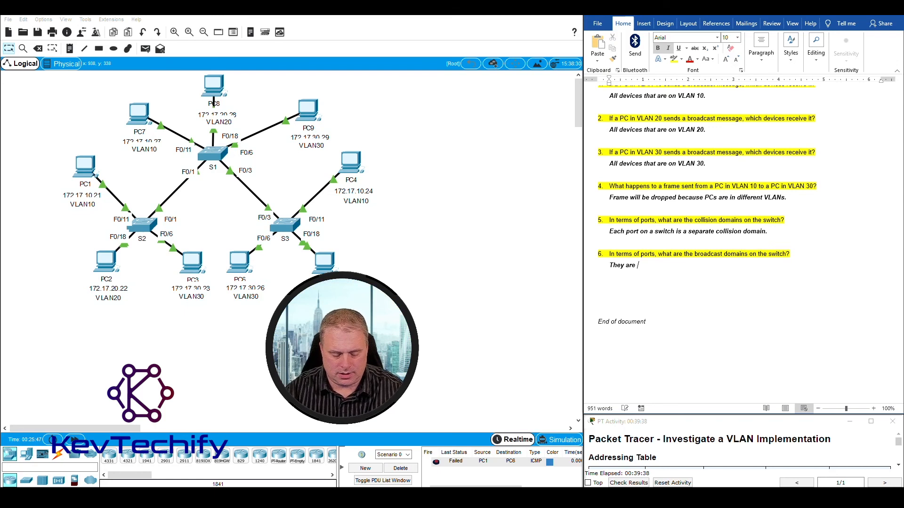
{"action": "type", "text": "divided"}
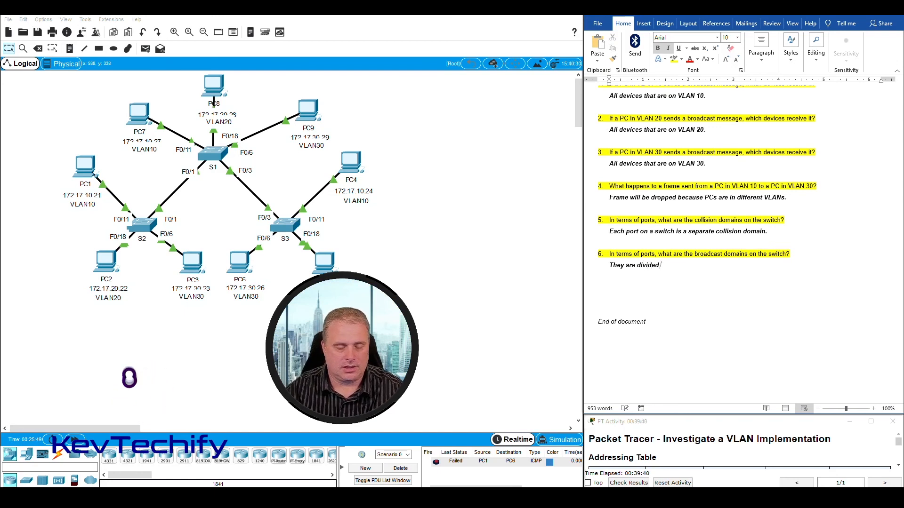
{"action": "type", "text": " by the"}
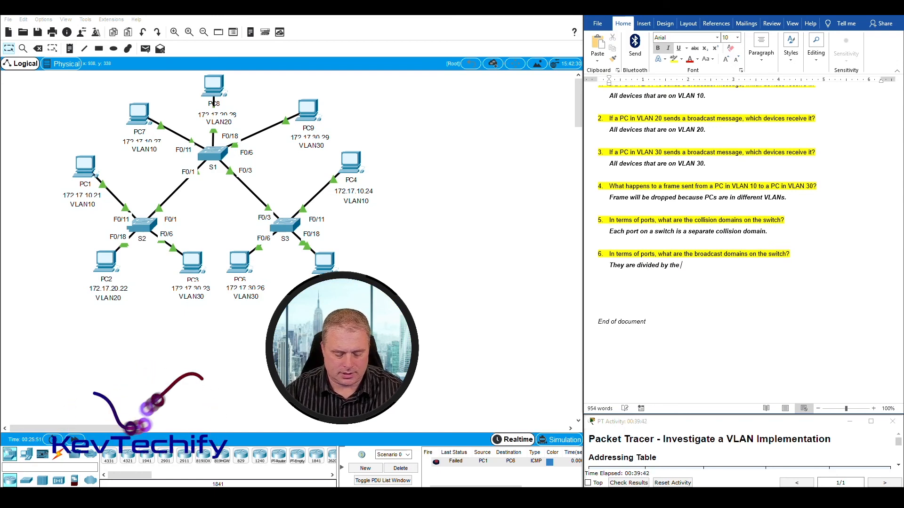
{"action": "key", "text": "BackSpace"}
{"action": "key", "text": "BackSpace"}
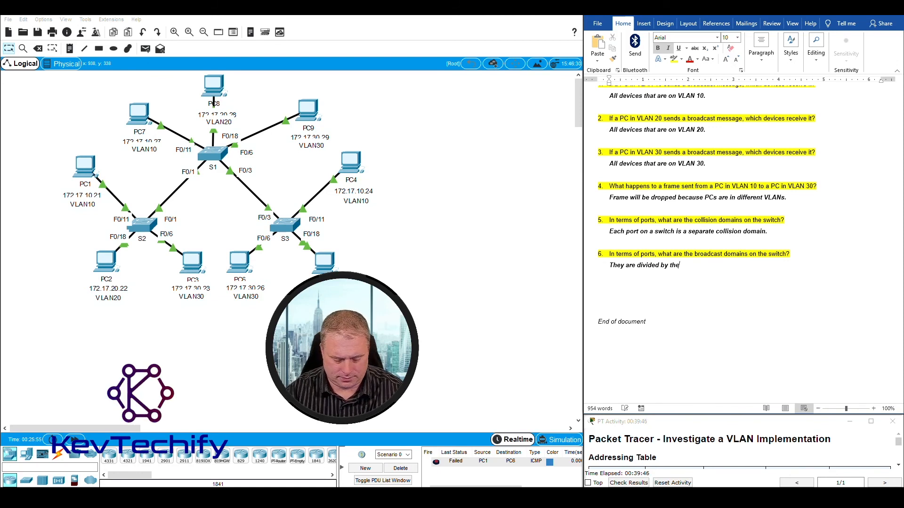
{"action": "type", "text": "Ns on the switch."}
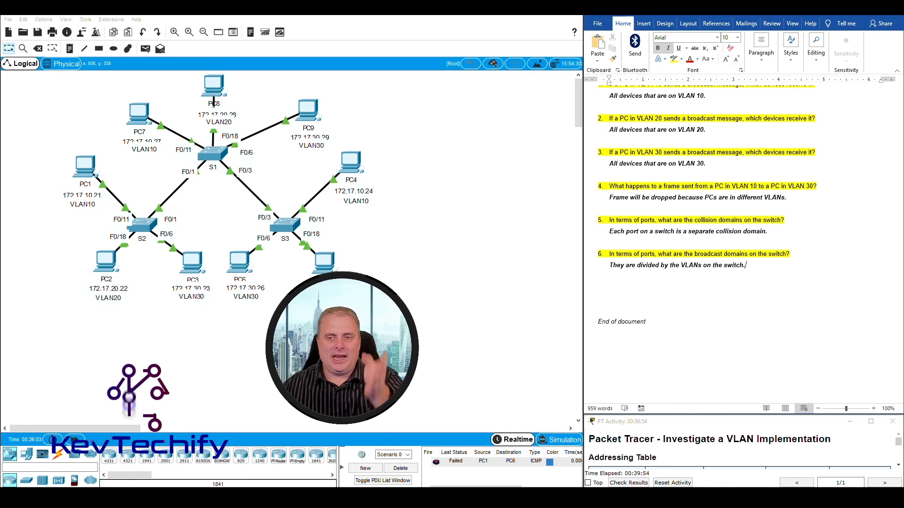
Add a second sentence to the question 6 answer, beginning "Every VLAN is a broadcast"
{"action": "type", "text": "Ev"}
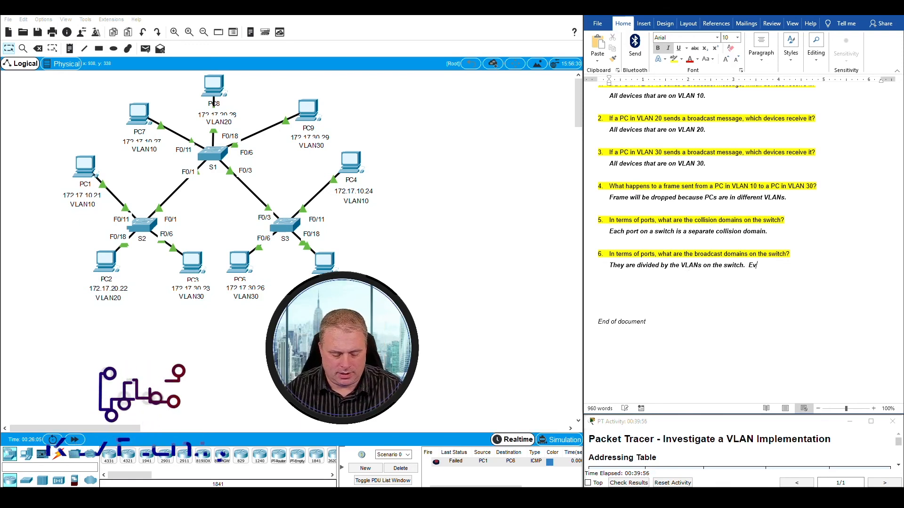
{"action": "type", "text": "ery VL"}
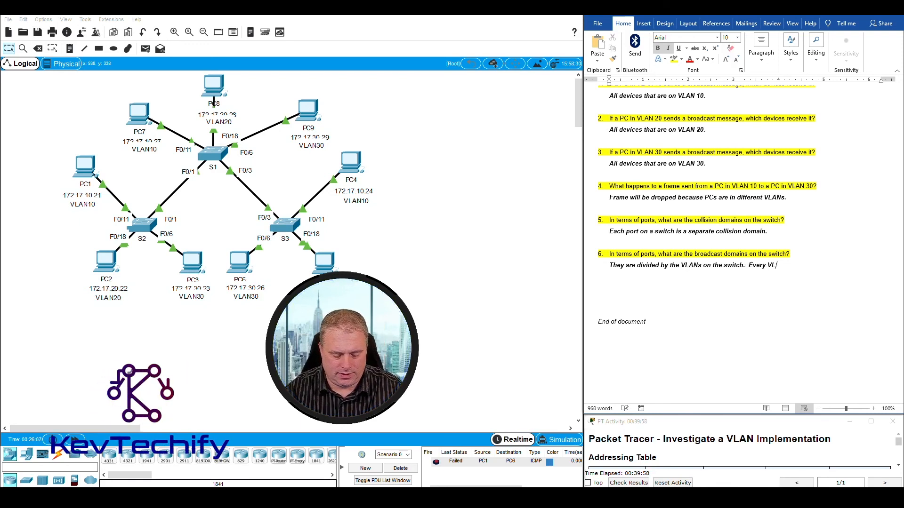
{"action": "type", "text": "An is a b"}
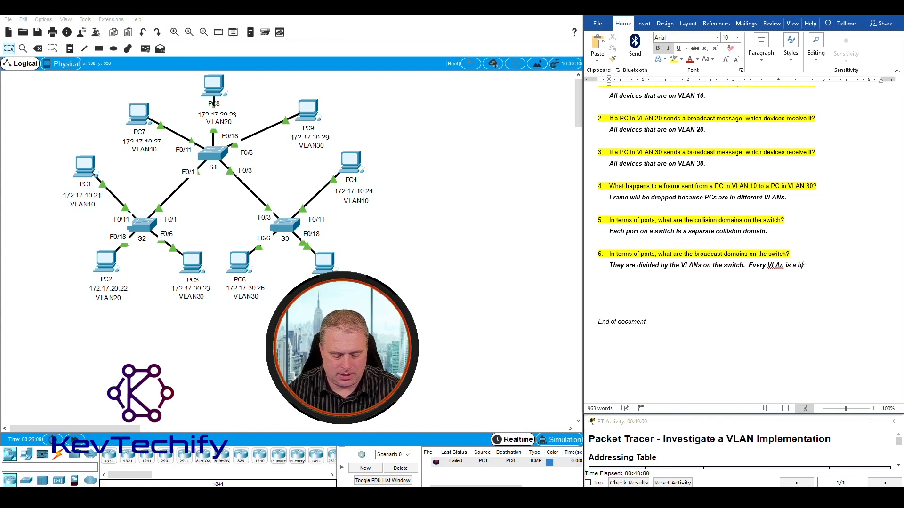
{"action": "type", "text": "roadcas"}
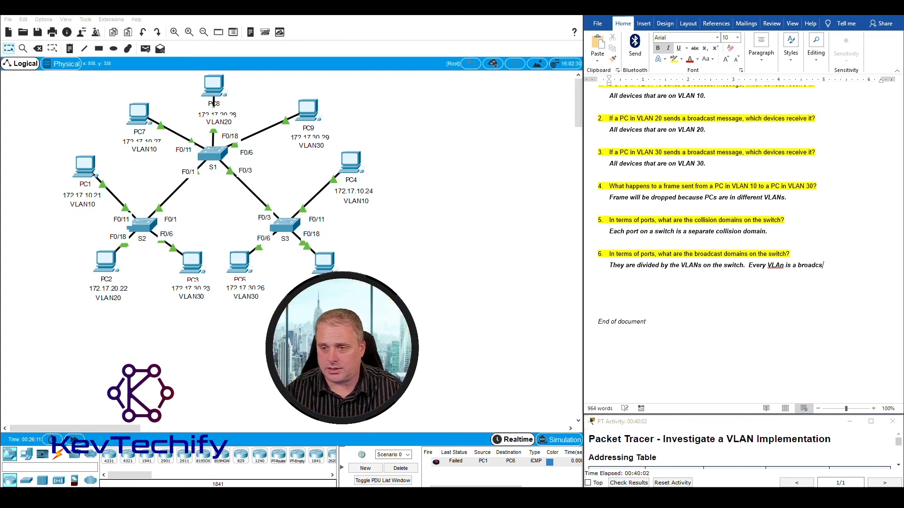